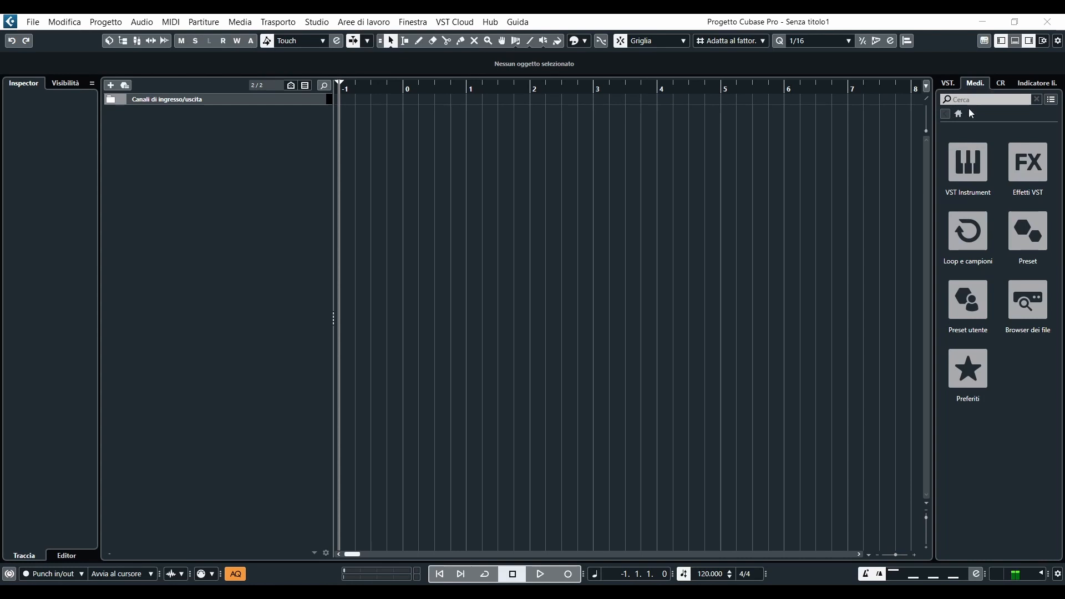
Step: Open the Drum Loops collection among the loops and samples and audition 01 95bpm and 01 90bpm dry
left_click(957, 250)
scroll(980, 275, "down", 1)
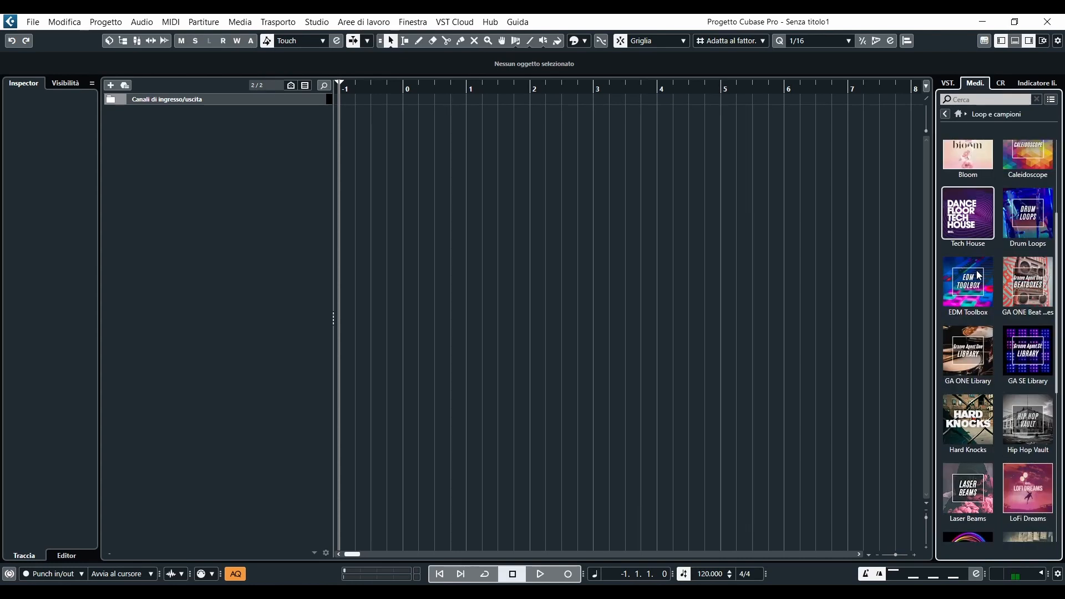
scroll(981, 317, "down", 1)
scroll(981, 317, "up", 1)
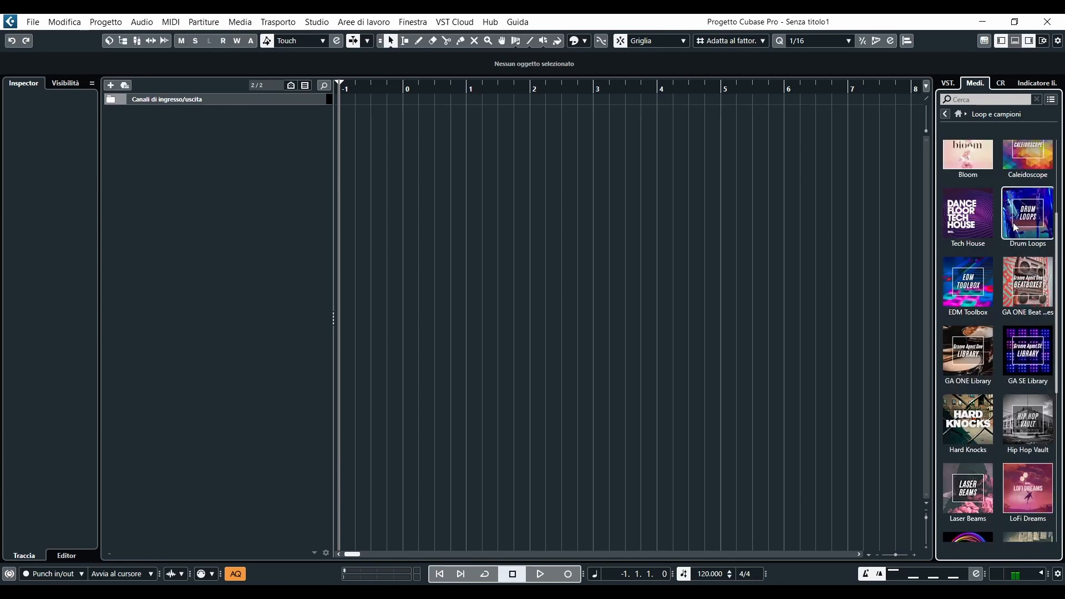
left_click(1017, 228)
left_click(978, 311)
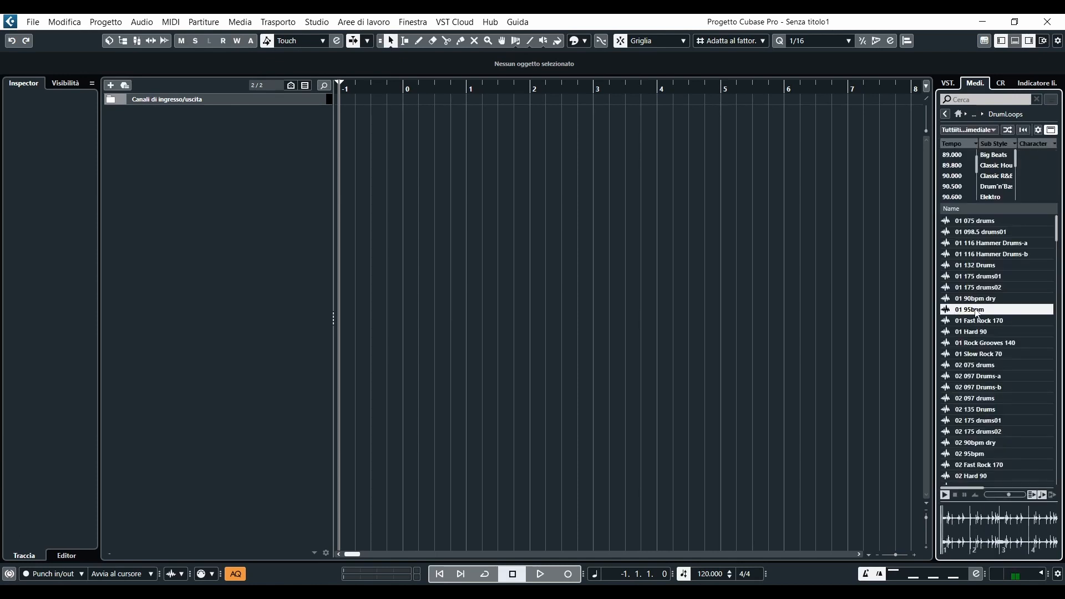
left_click(978, 300)
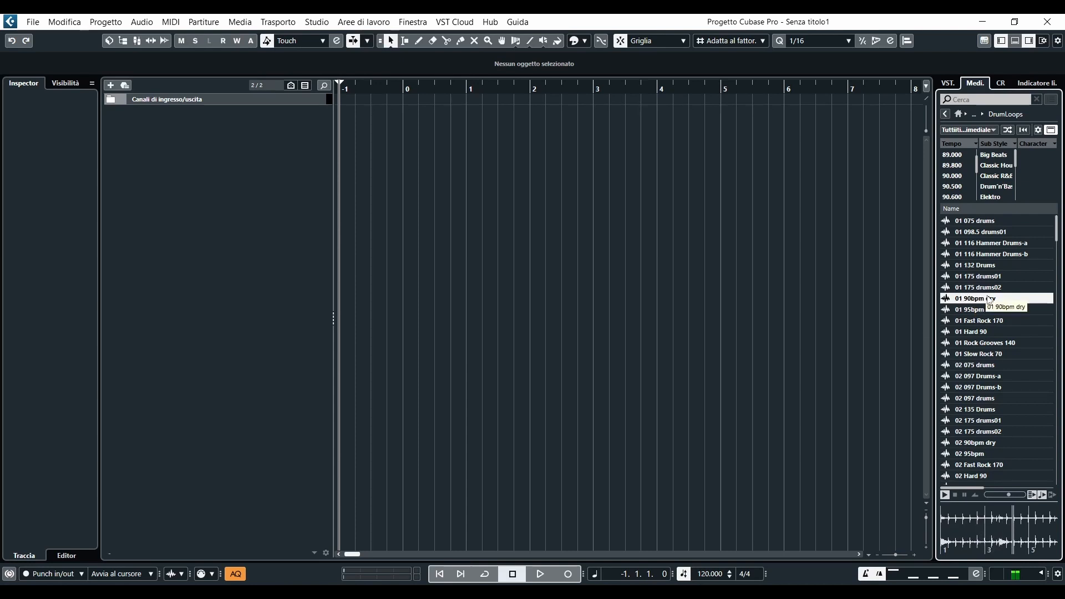
Step: Place the 01 90bpm dry loop at the project start on a new audio track and enlarge the track's height
left_click_drag(990, 300, 334, 112)
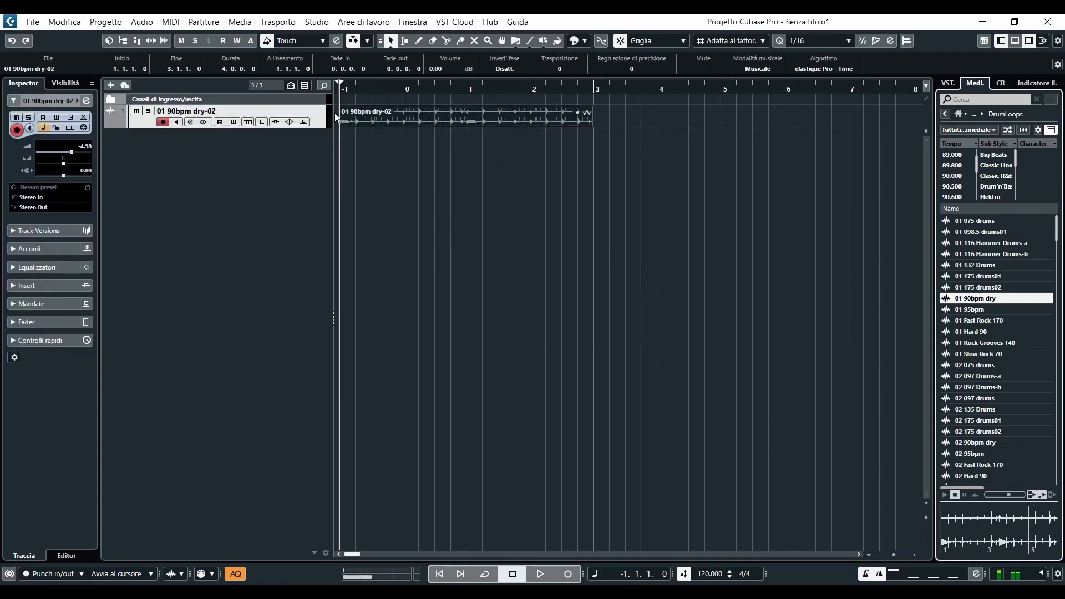
left_click_drag(146, 126, 147, 305)
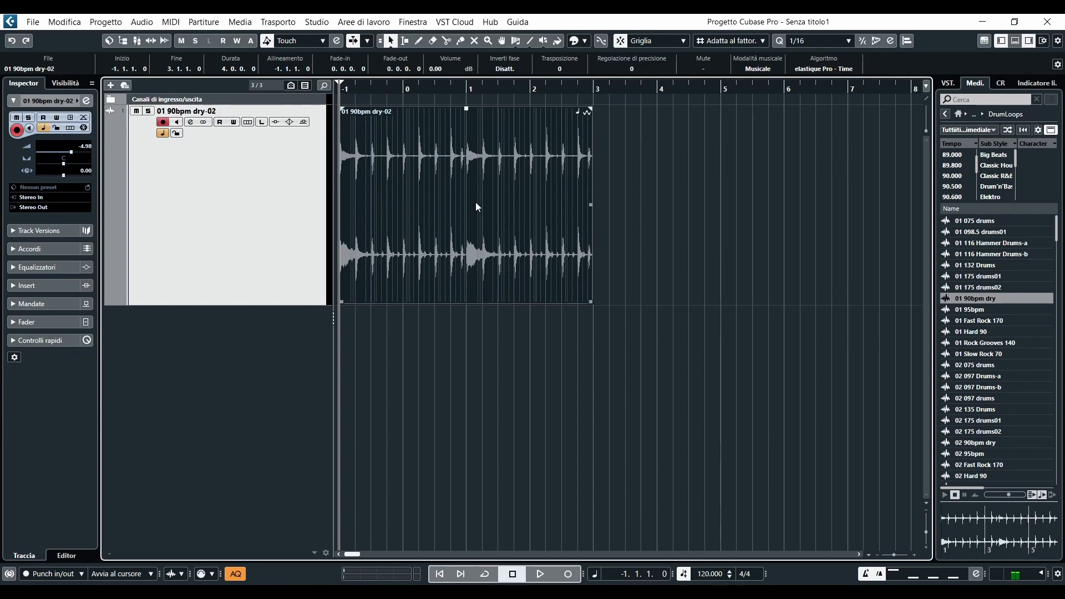
left_click(361, 89)
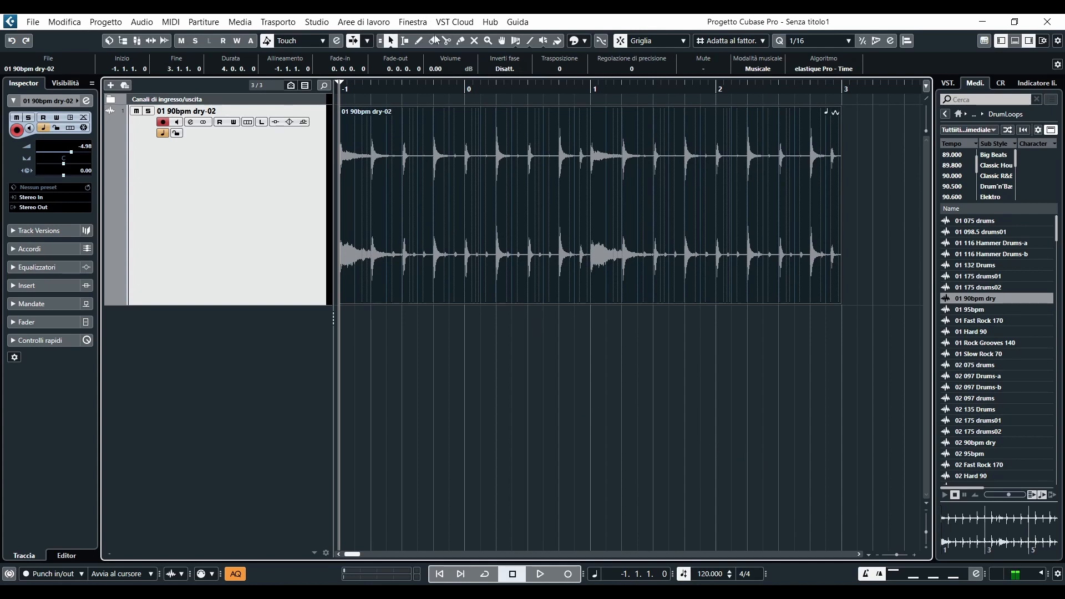
Step: Split the drum loop event into five parts, cutting midway through bar -1 and at 0.3.1, 1.1.1 and 2.1.1
left_click(447, 41)
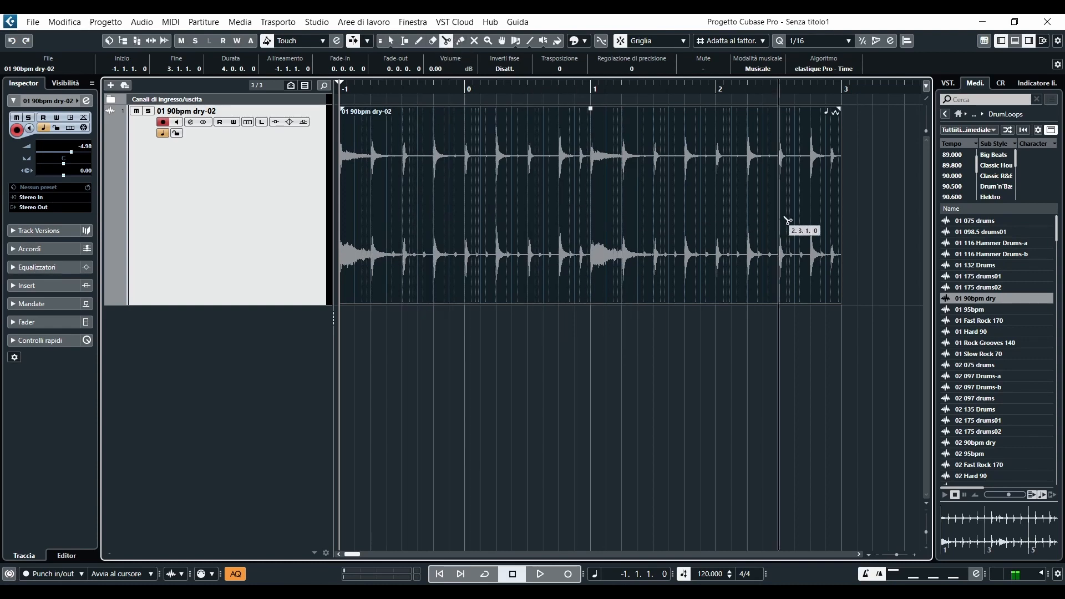
left_click(419, 231)
left_click(527, 217)
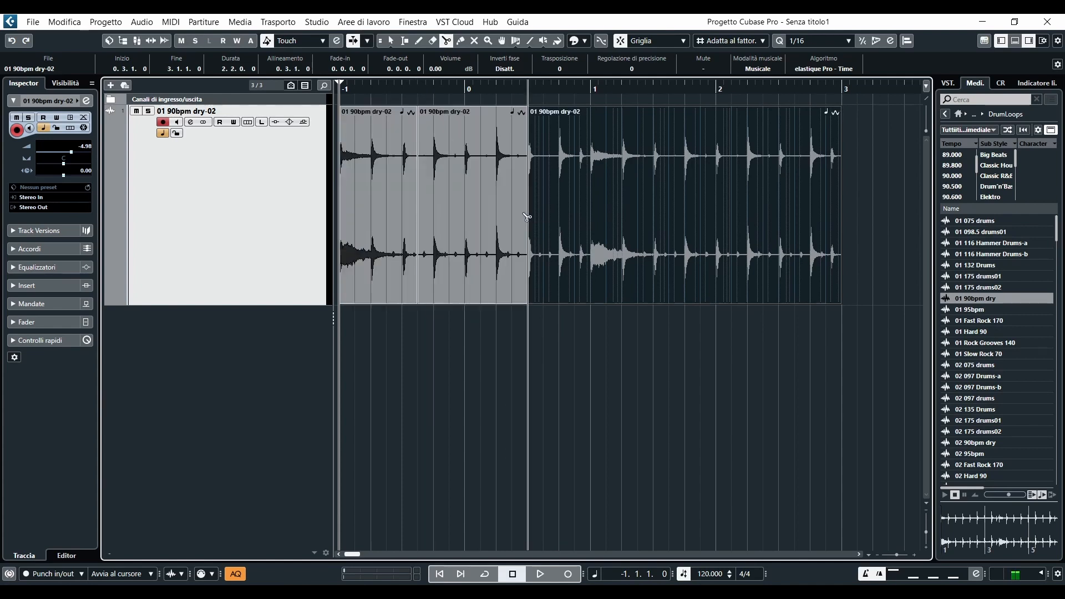
left_click(592, 217)
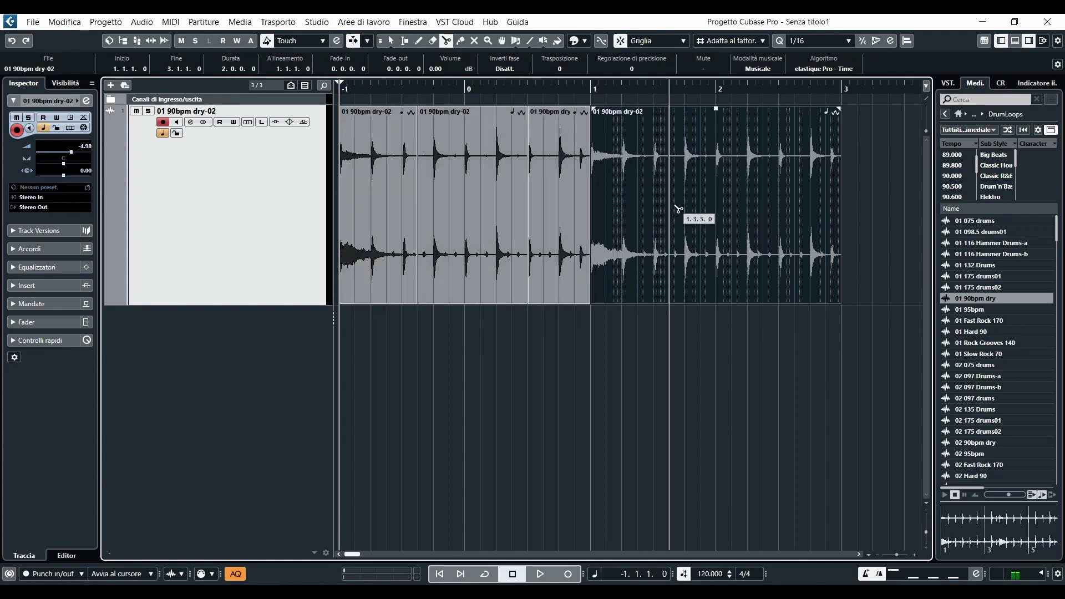
left_click(717, 218)
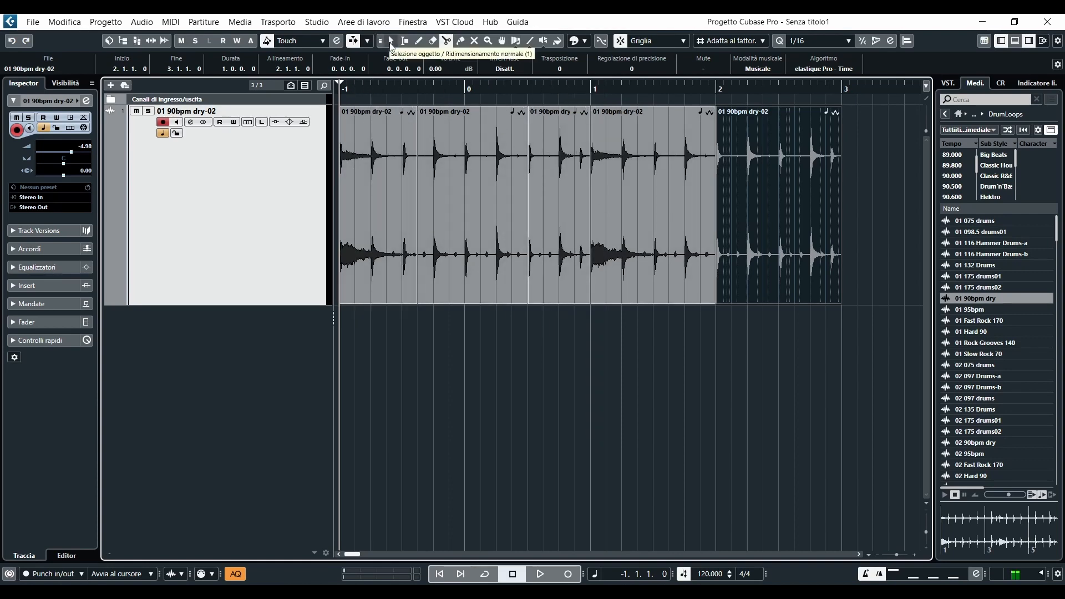
Step: Rearrange the loop pieces by moving the first to the end and the third to the start, closing the gaps between them
left_click(392, 44)
left_click_drag(387, 109, 867, 171)
left_click_drag(542, 182, 339, 186)
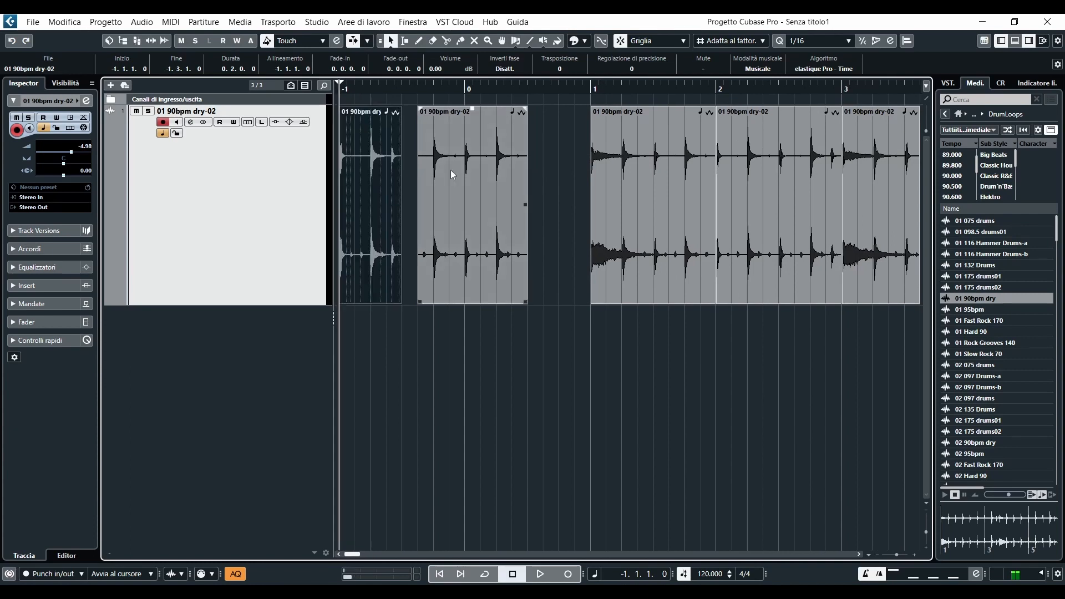
left_click_drag(450, 169, 435, 175)
left_click(645, 181)
left_click_drag(645, 181, 563, 183)
left_click_drag(764, 170, 694, 170)
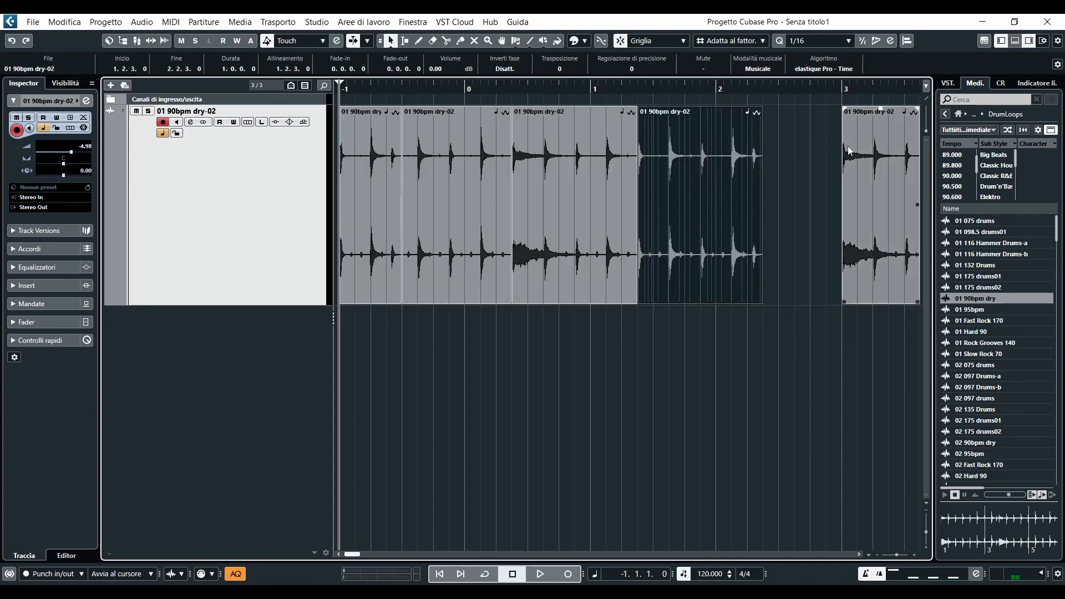
left_click_drag(849, 162, 776, 161)
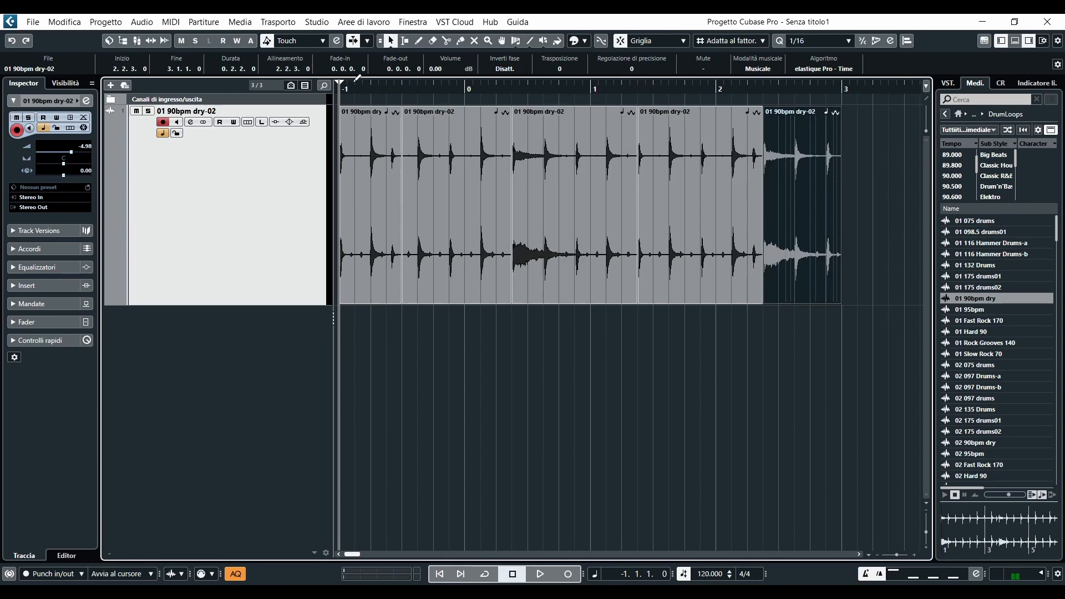
Step: Play the rearranged drum loop from the project start, stopping in bar 1
left_click_drag(354, 79, 329, 91)
key("space")
key("space")
key("space")
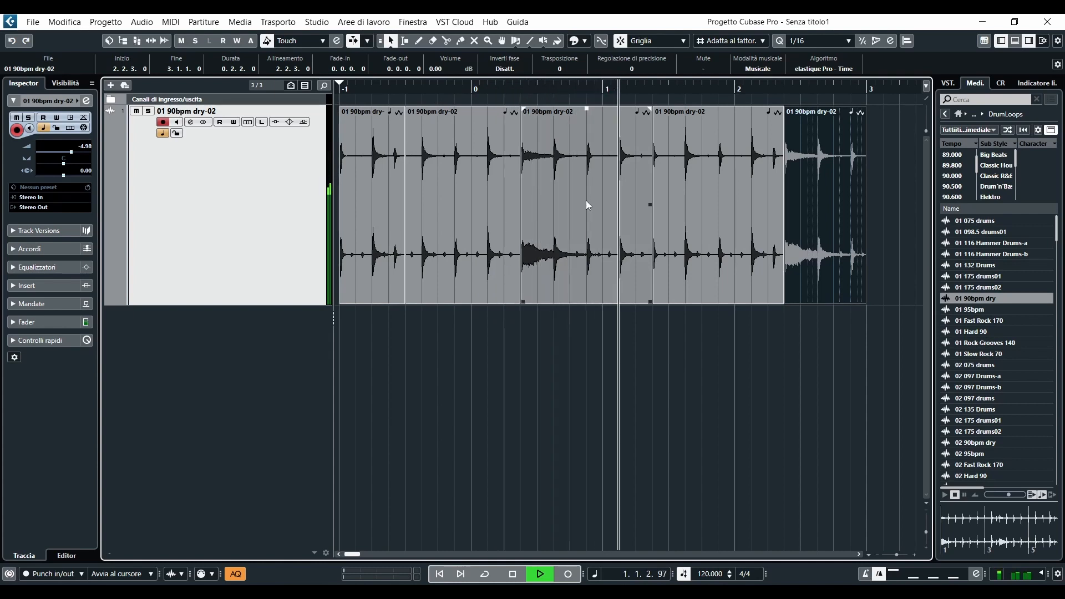
key("space")
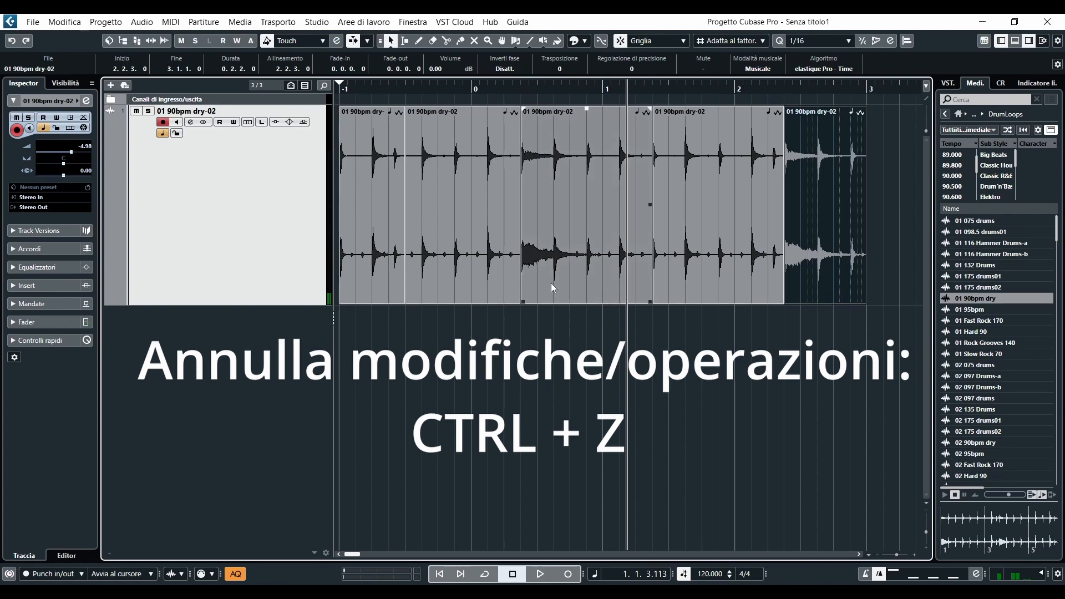
Step: Undo all the moves and splits made to the drum loop event
key("ctrl+z")
key("ctrl+z")
key("ctrl+z")
key("ctrl+z")
key("ctrl+z")
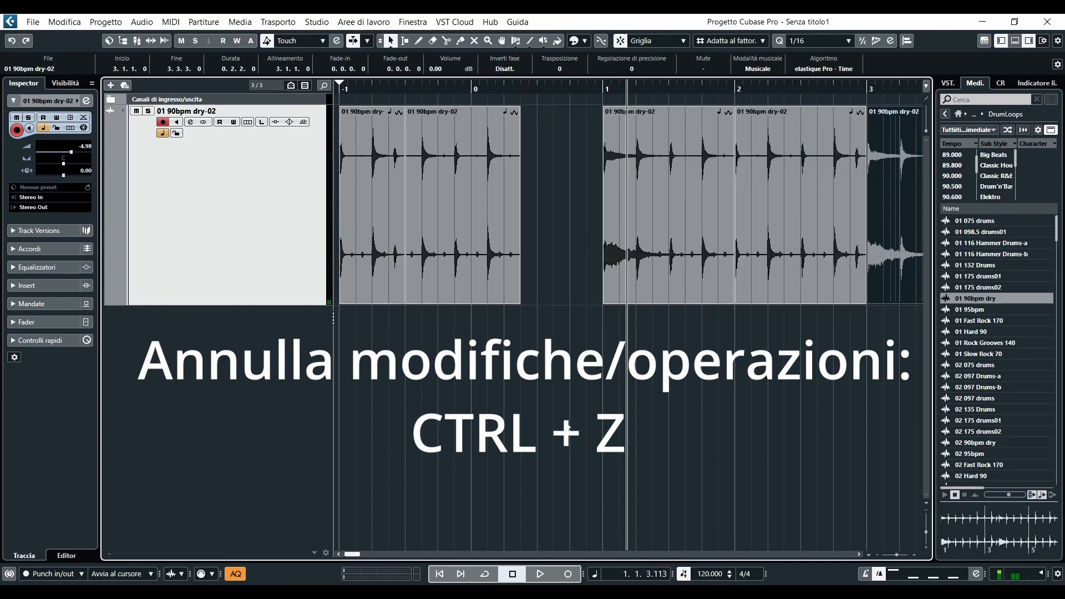
key("ctrl+z")
key("ctrl+z")
key("ctrl+z")
key("ctrl+z")
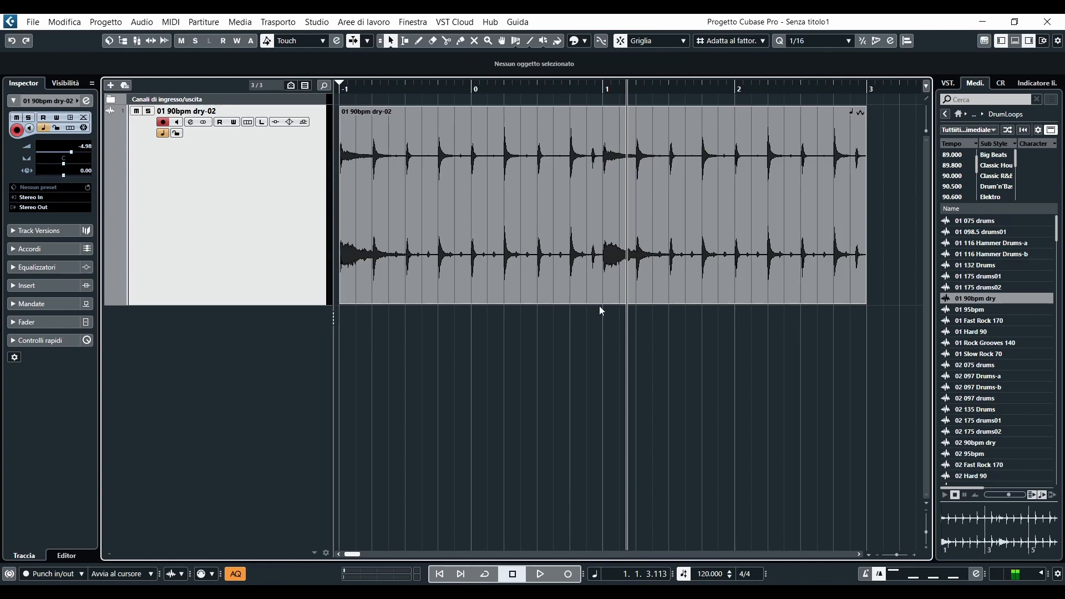
Step: Copy the drum loop event and paste it end to end at bars 3, 7 and 11
key("g")
key("g")
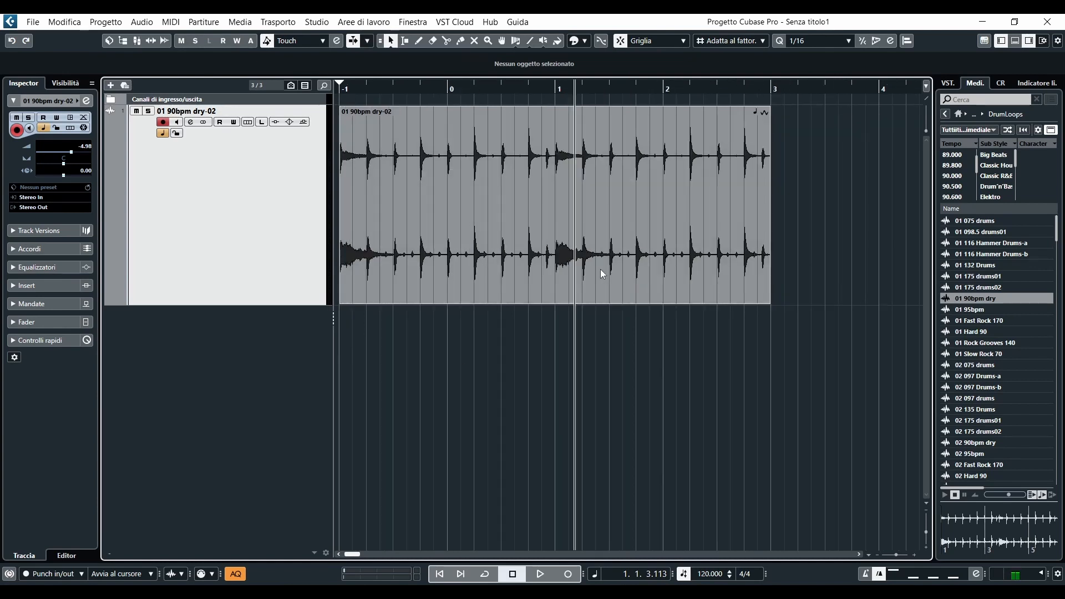
key("g")
left_click(514, 201)
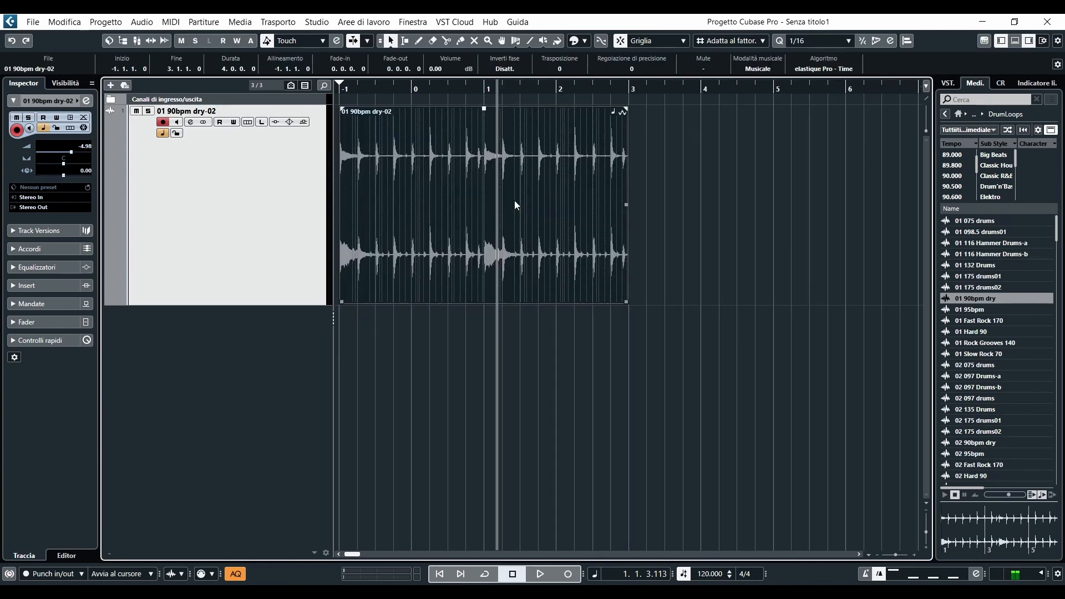
key("g")
key("g")
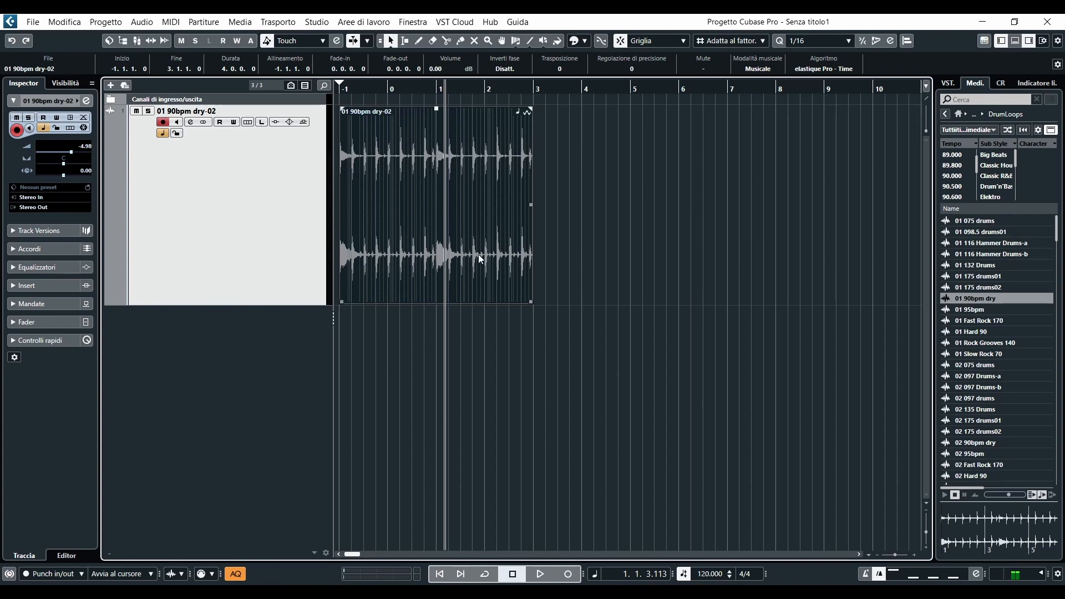
left_click(532, 86)
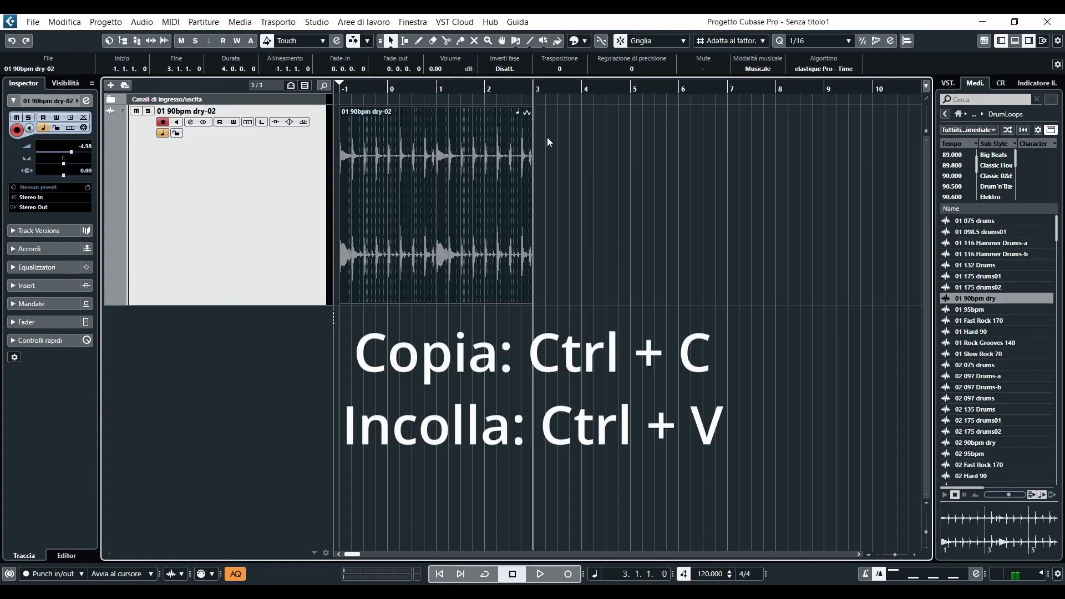
key("ctrl+v")
left_click(724, 86)
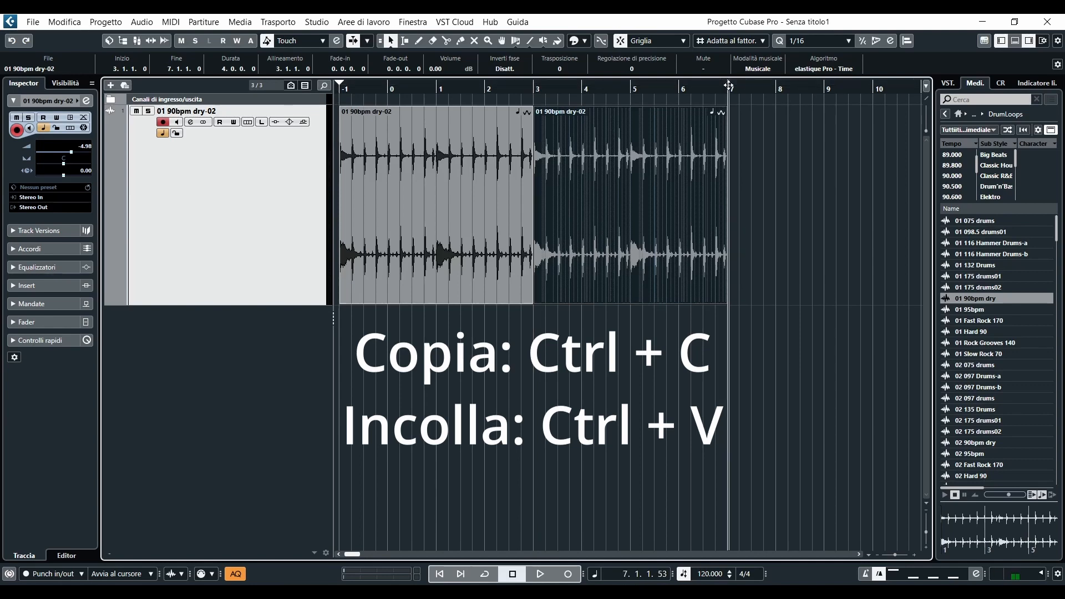
key("ctrl+v")
left_click_drag(850, 88, 817, 86)
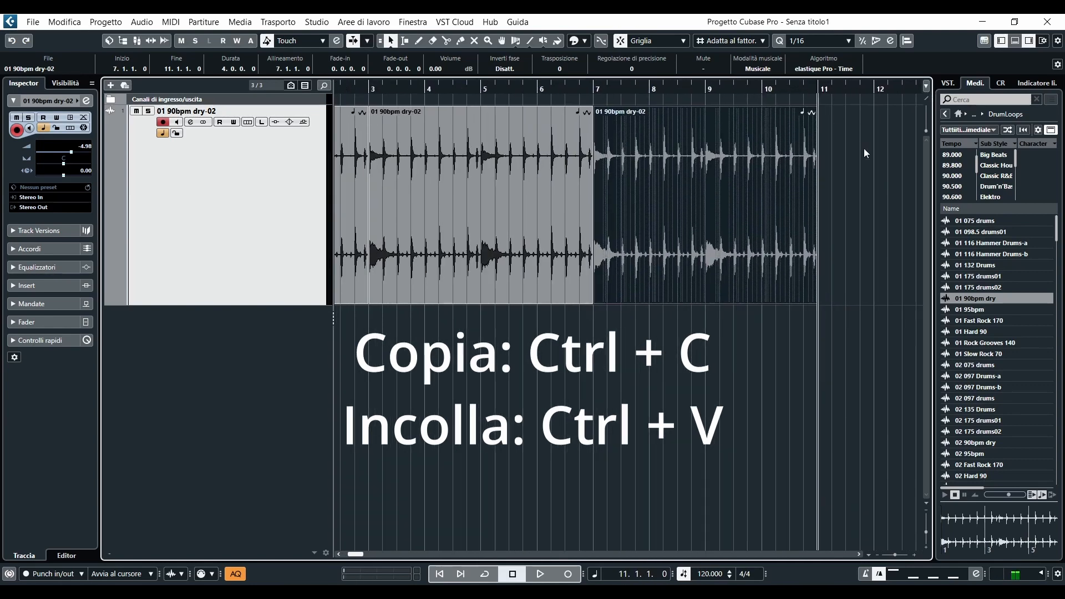
key("ctrl+v")
Step: Delete the three pasted drum loop copies, keeping only the original event
key("g")
key("g")
key("g")
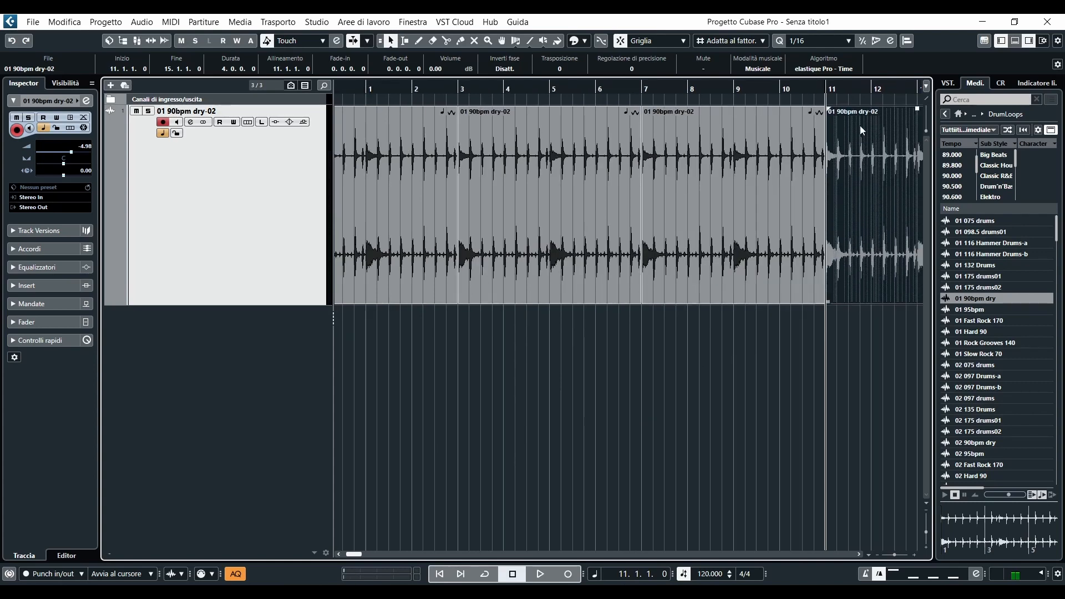
left_click_drag(808, 175, 455, 240)
key("Delete")
Step: Repeat the drum loop event from its end edge, first up to bar 11 and then on to bar 15
scroll(371, 202, "up", 4)
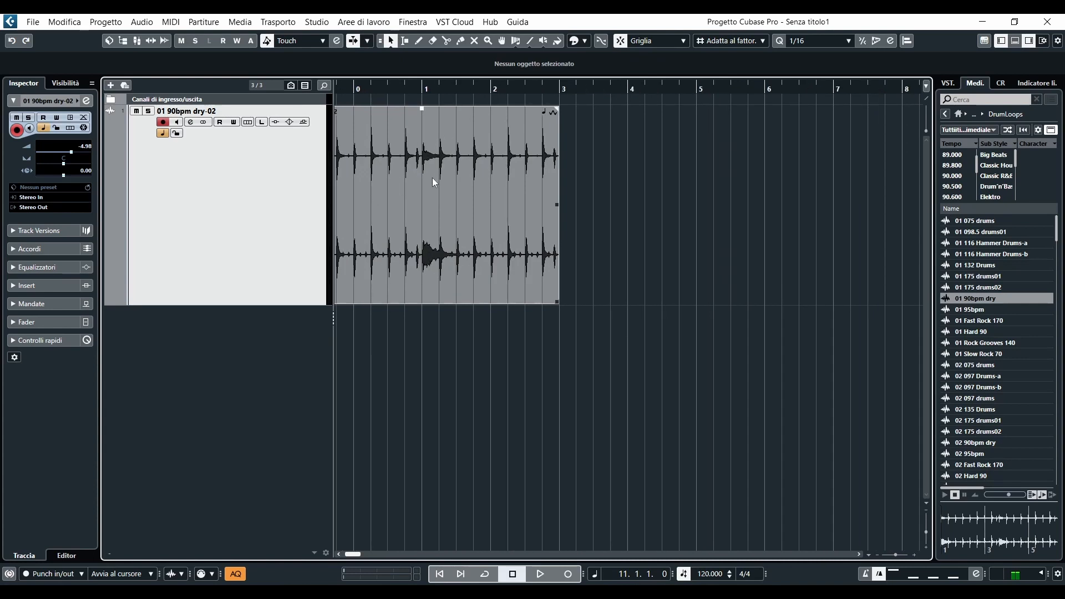
left_click(431, 177)
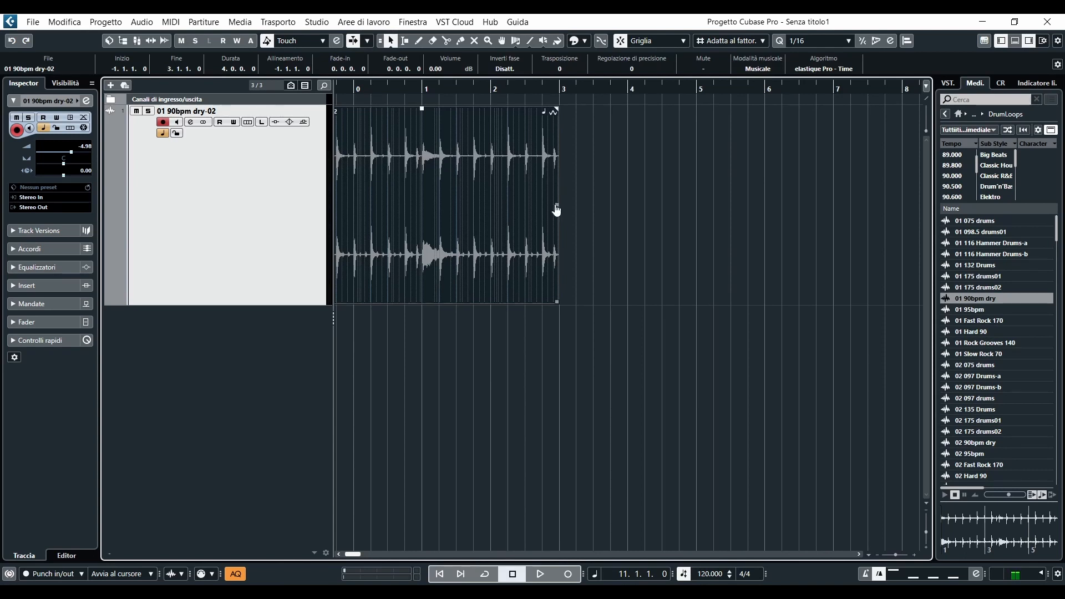
left_click_drag(557, 210, 879, 216)
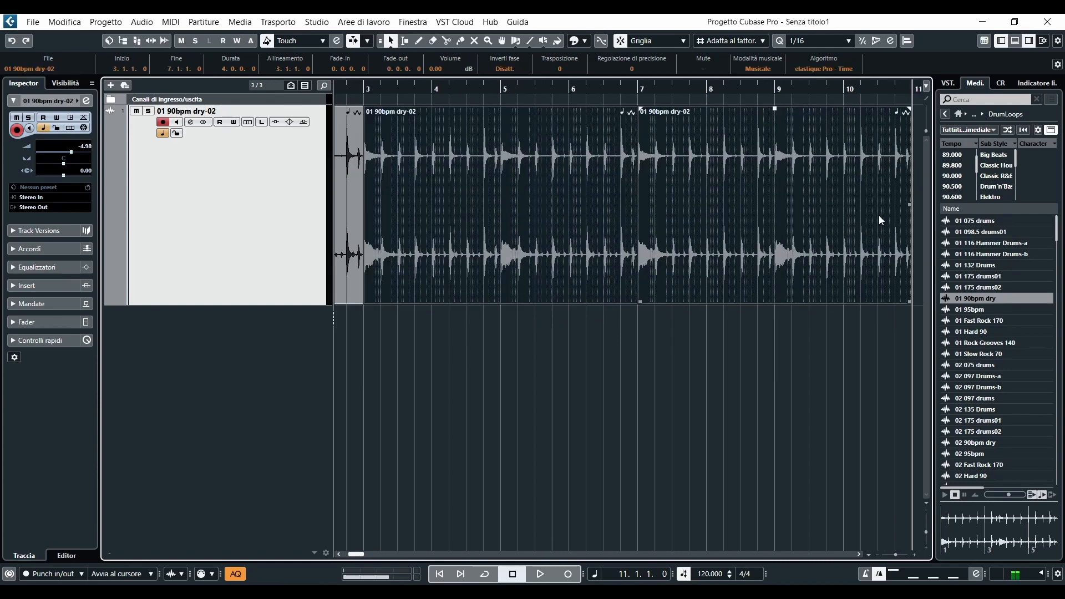
key("g")
scroll(678, 206, "right", 1)
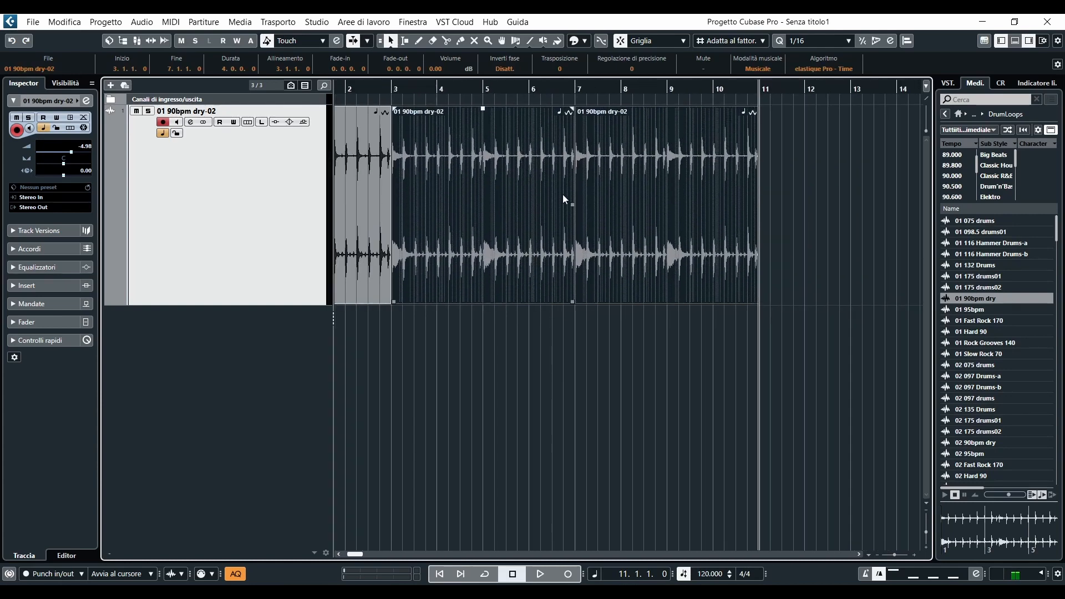
left_click(821, 200)
key("g")
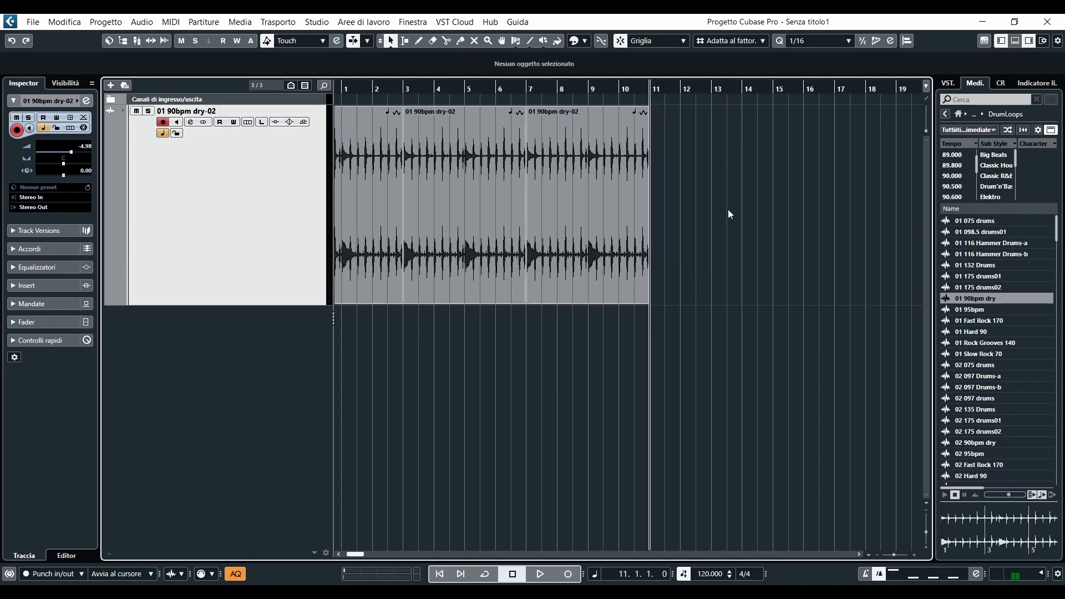
left_click_drag(648, 206, 769, 206)
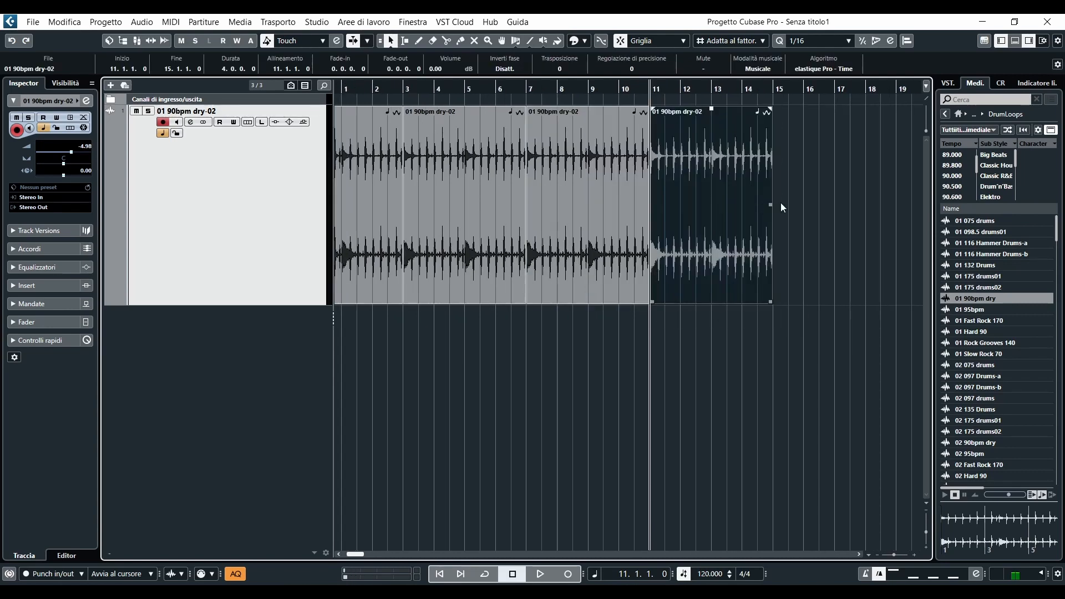
Step: Delete the repeated drum loop events from bar 3 onward
key("g")
left_click_drag(783, 160, 497, 218)
key("Delete")
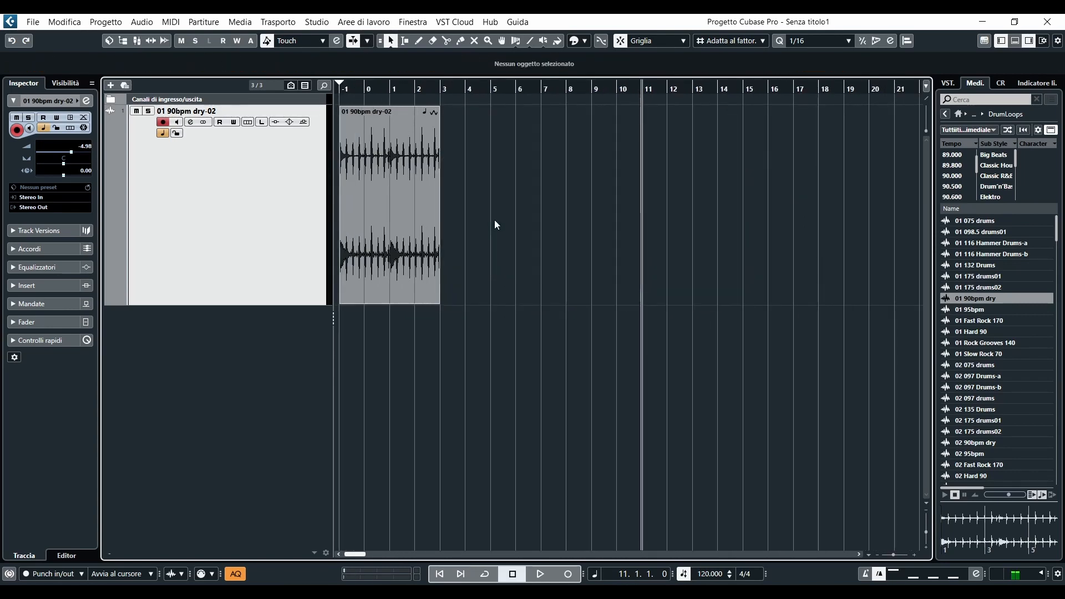
Step: Return the playback cursor to the project start and duplicate the drum loop event three times, filling the track to bar 15
left_click_drag(340, 86, 329, 101)
left_click(442, 194)
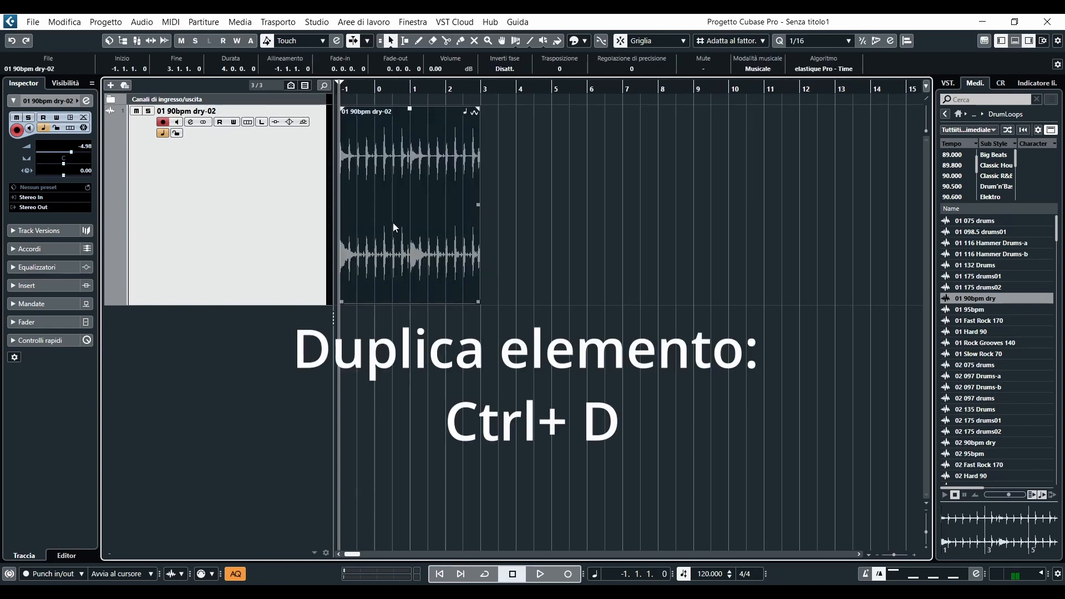
key("ctrl+d")
key("ctrl+d")
key("ctrl+d")
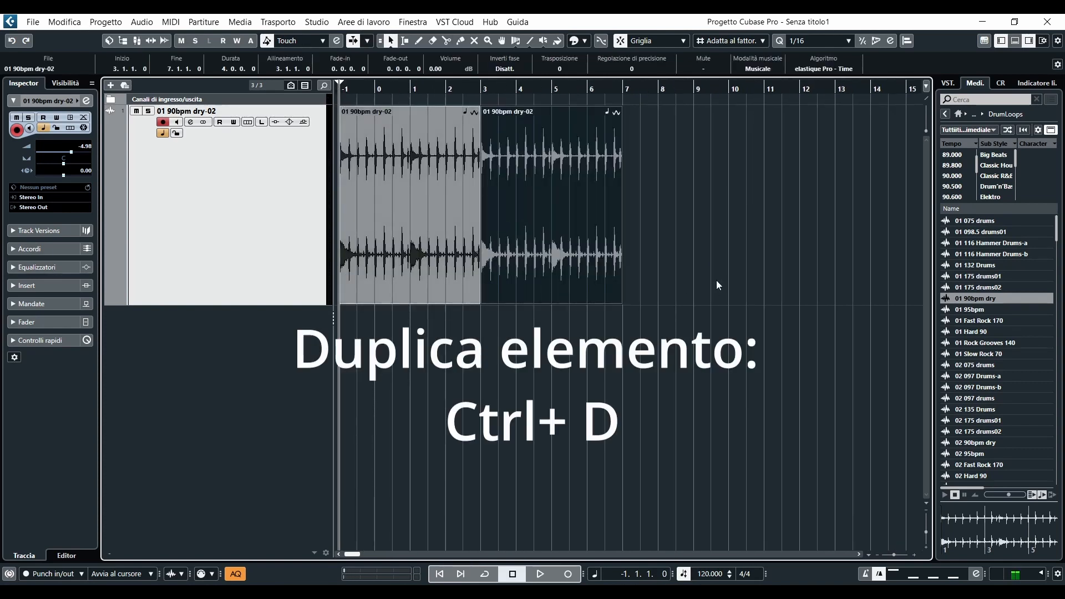
scroll(665, 261, "right", 2)
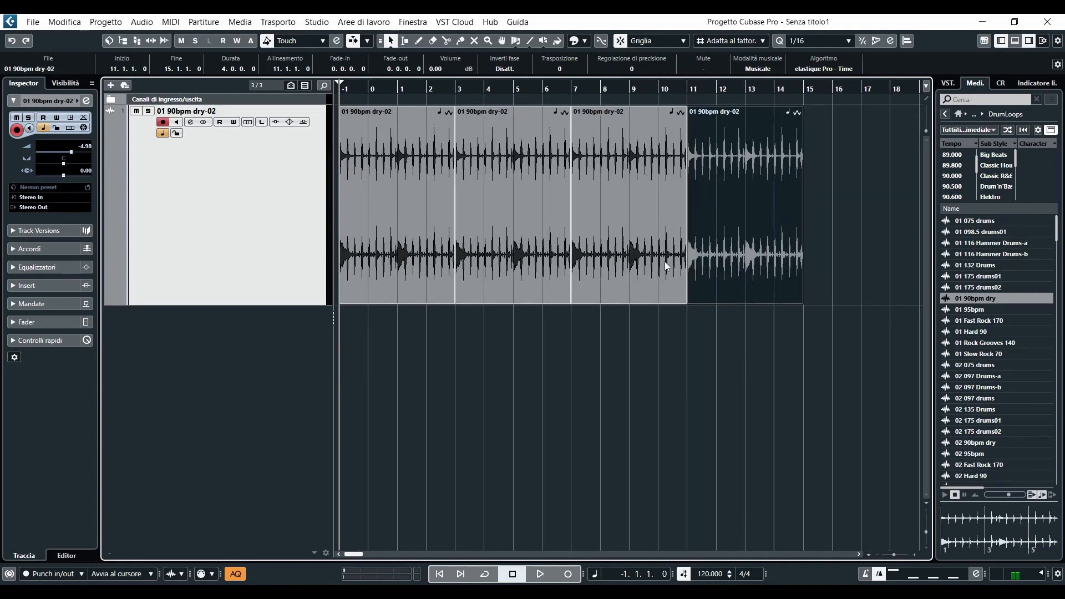
left_click(410, 89)
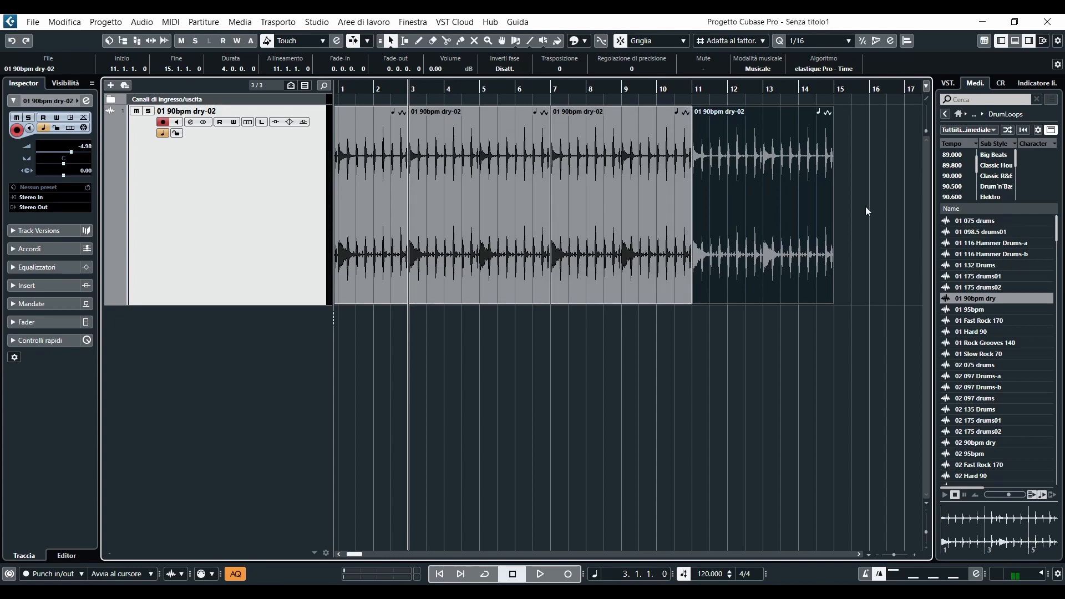
left_click(868, 211)
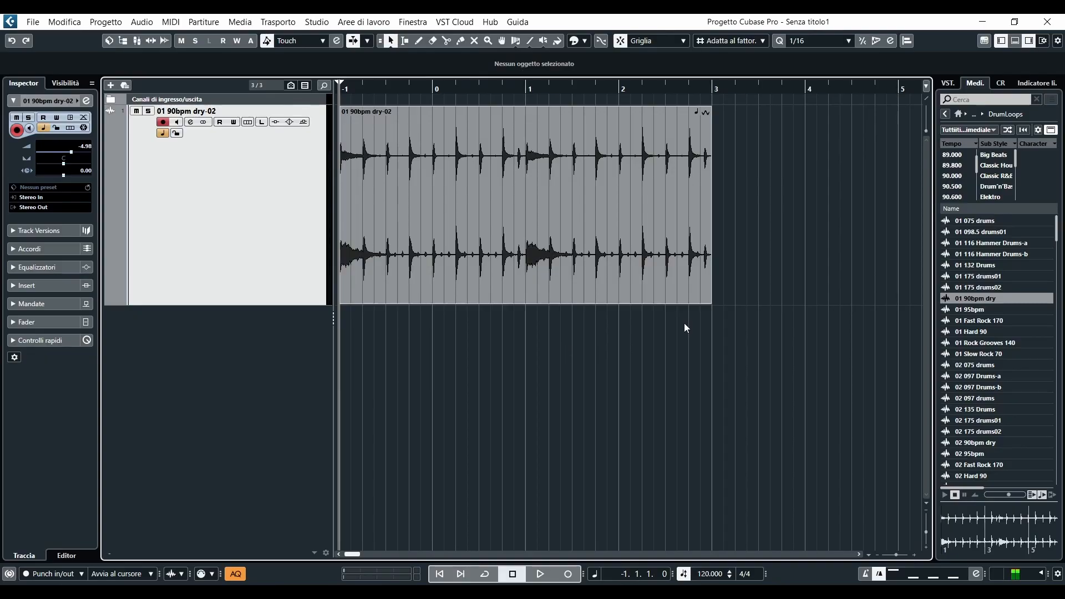
Step: Shorten the drum loop event so it ends at bar 2, and extend its end back to bar 3
left_click(620, 251)
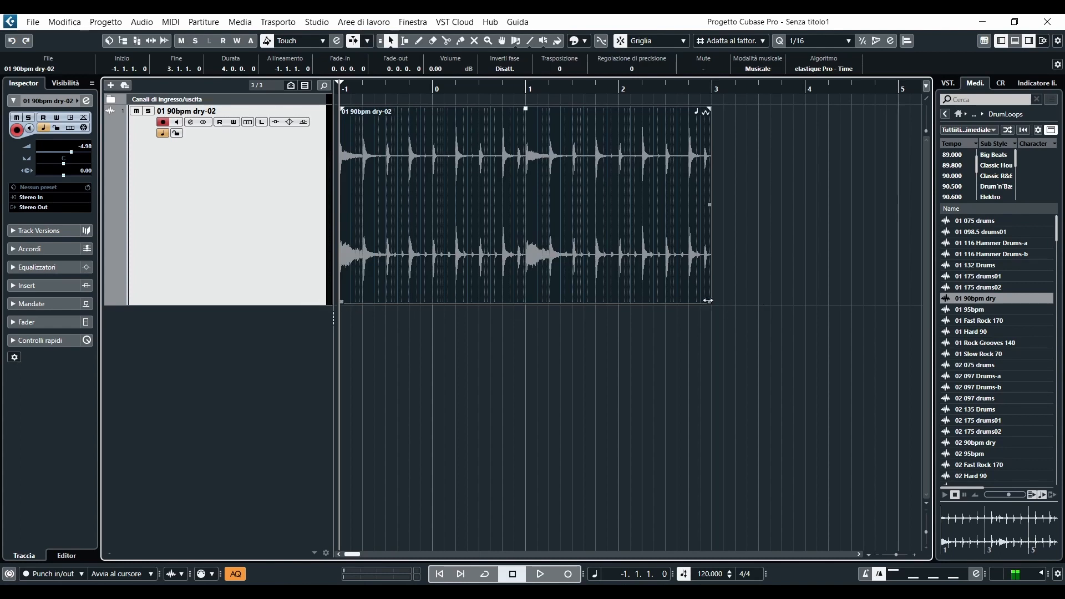
left_click_drag(707, 301, 618, 305)
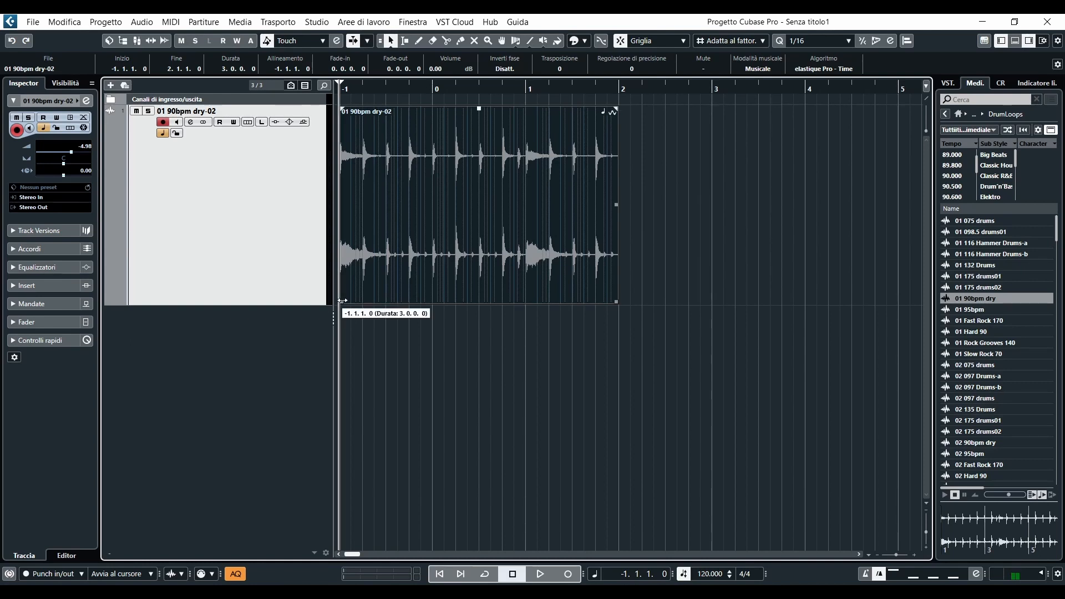
mouse_move(342, 300)
left_mouse_down()
mouse_move(436, 297)
mouse_move(341, 298)
left_mouse_up()
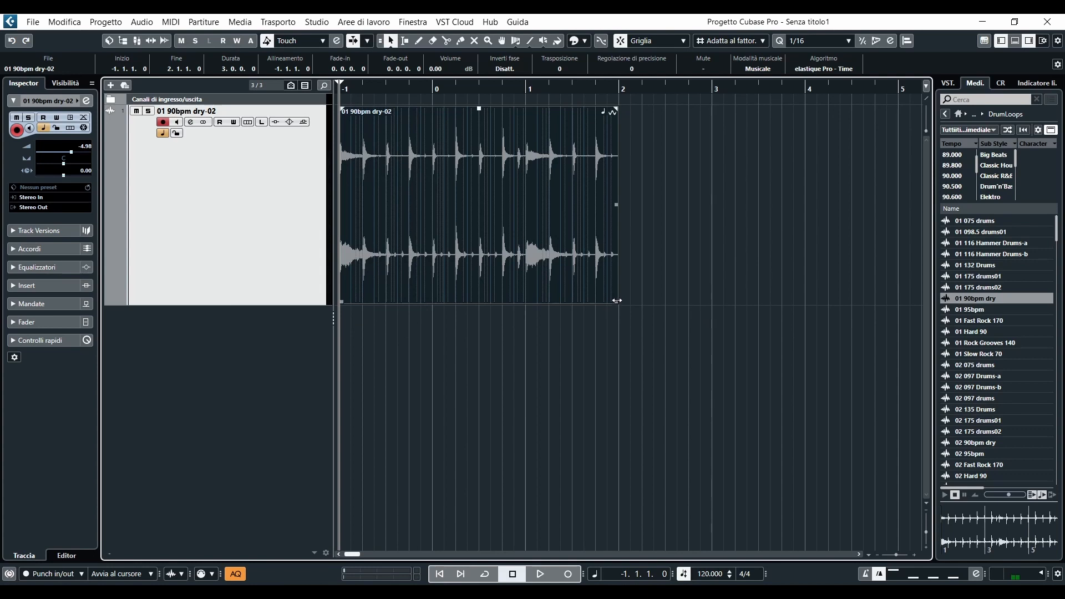
left_click_drag(617, 300, 713, 303)
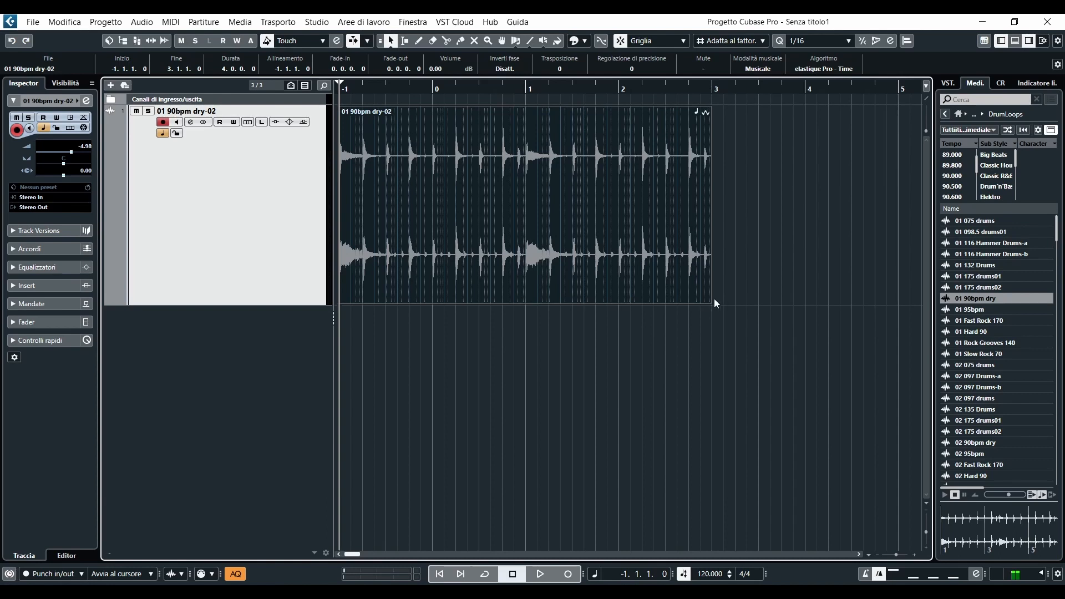
Step: Shorten the drum loop event to end at bar 1 and play it from the project start with the metronome on
left_click_drag(711, 300, 526, 268)
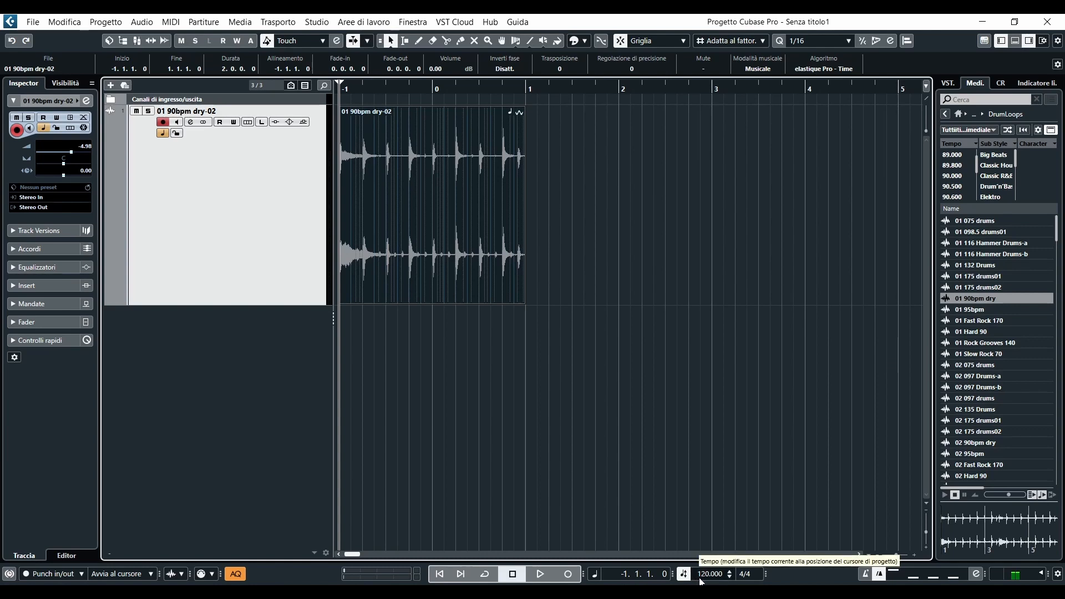
key("space")
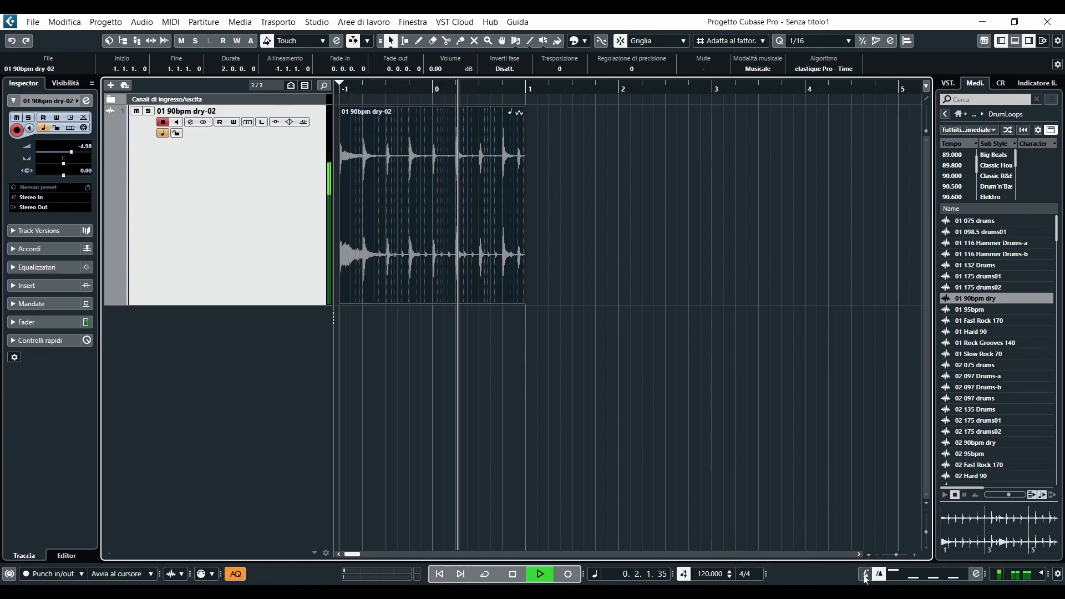
key("space")
left_click(341, 88)
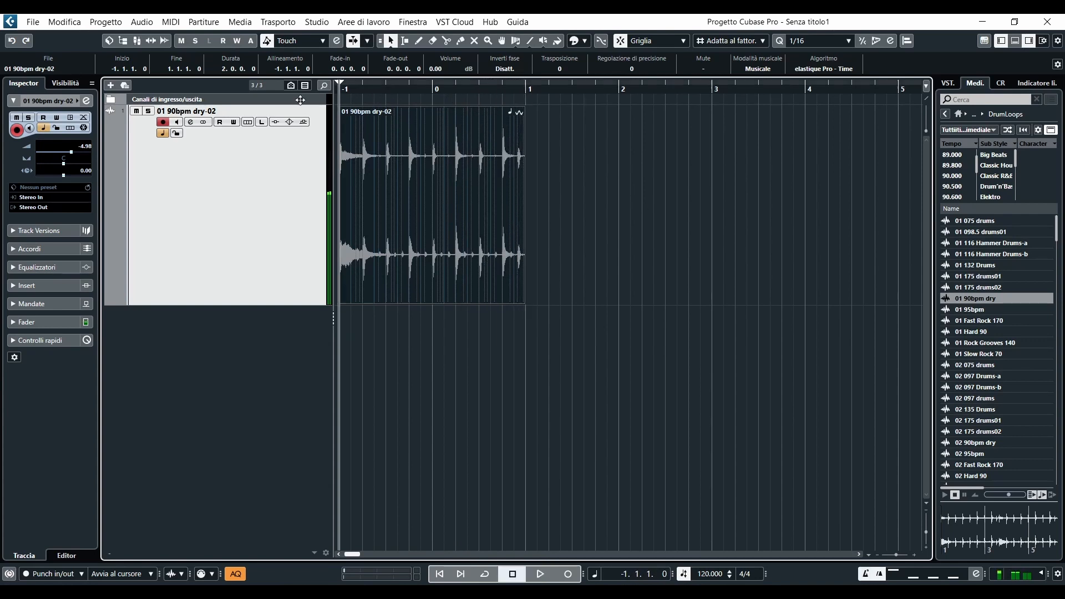
key("space")
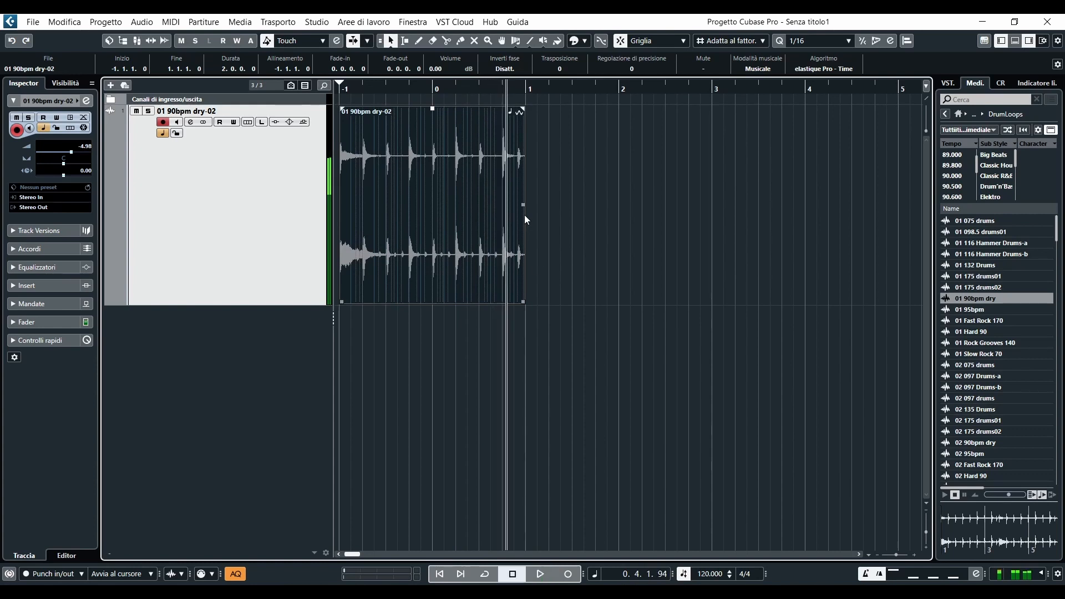
key("space")
Step: Extend the end of the drum loop event to bar 3
left_click_drag(525, 302, 713, 302)
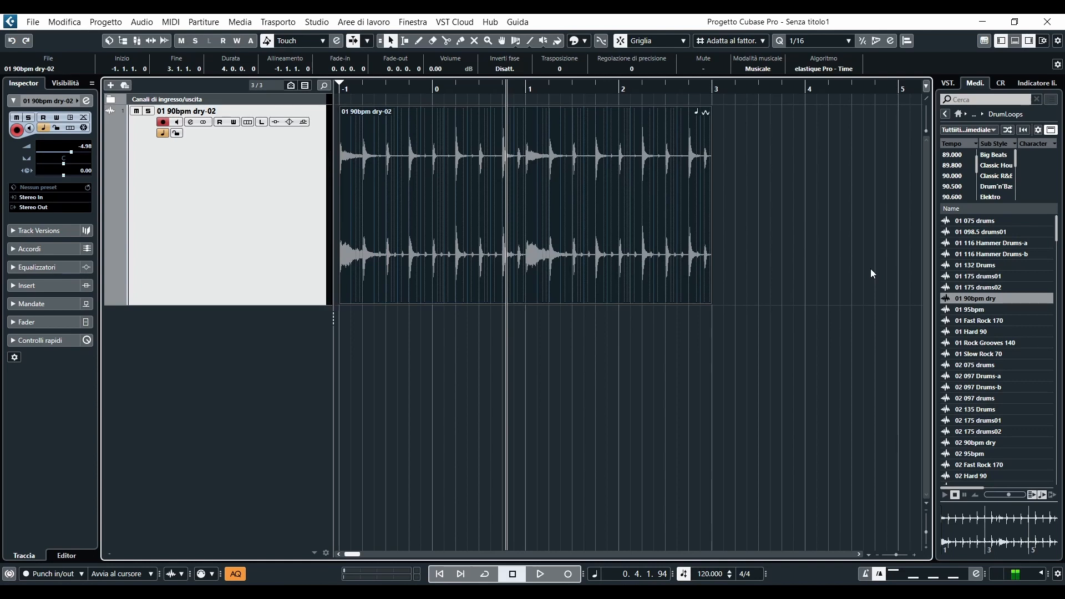
left_click(645, 472)
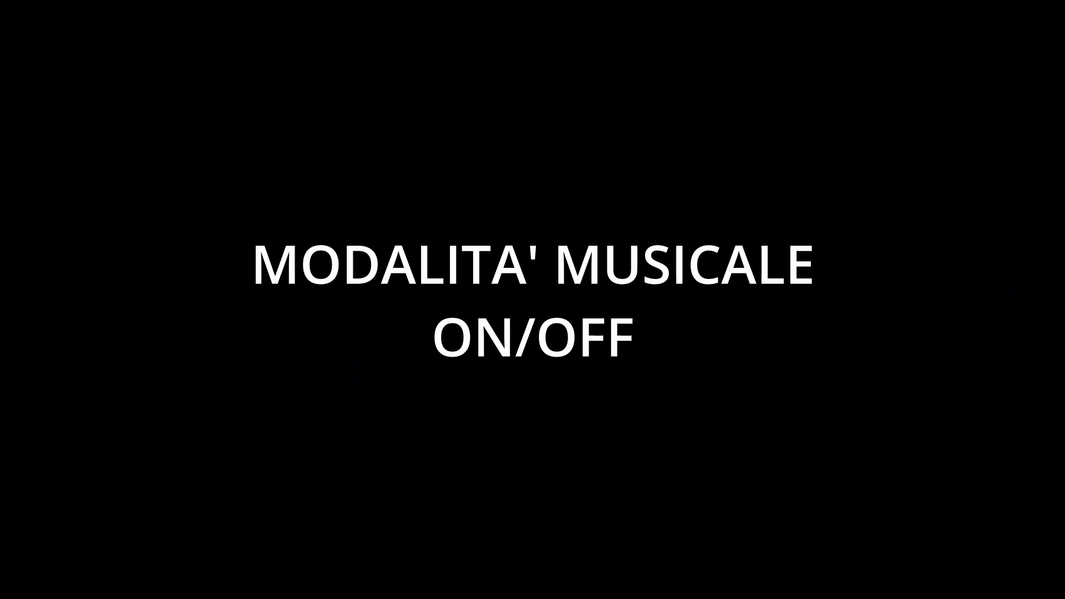
Step: Turn off musical mode for the drum loop event and play it from the project start
left_click(566, 159)
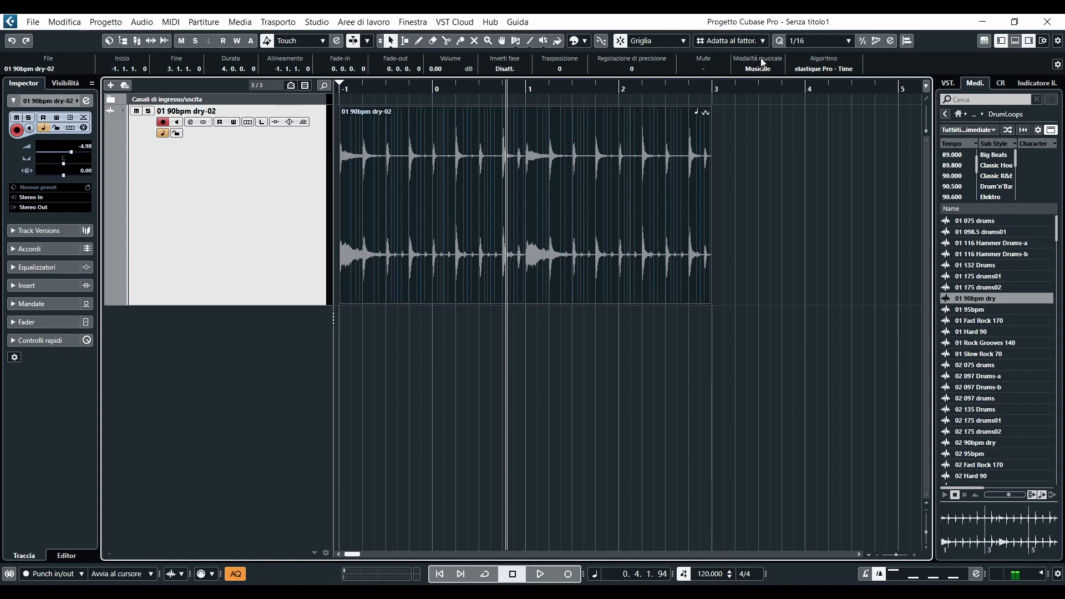
key("g")
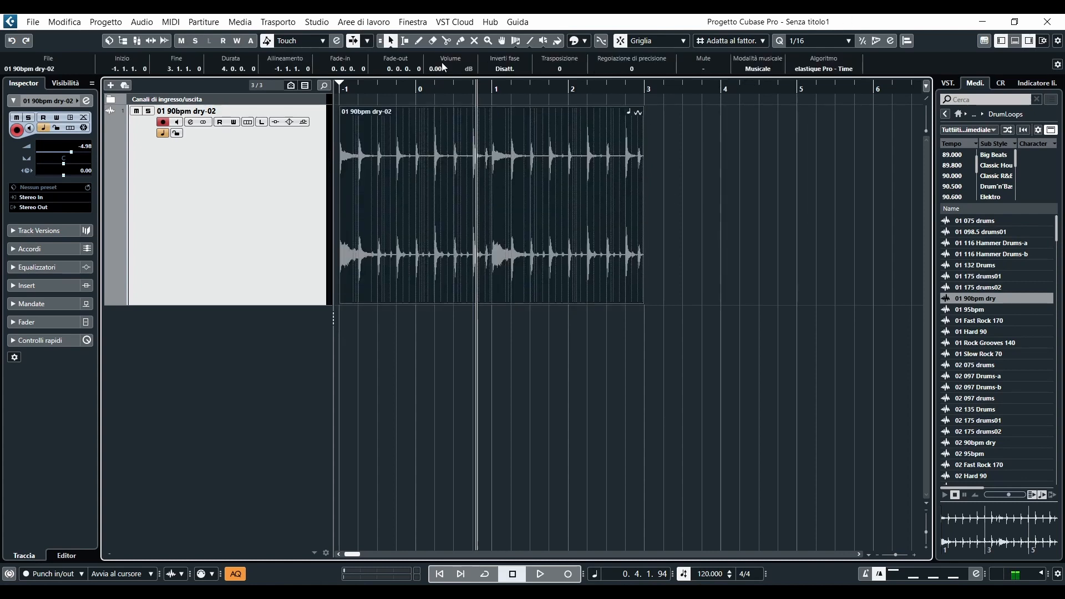
left_click(757, 69)
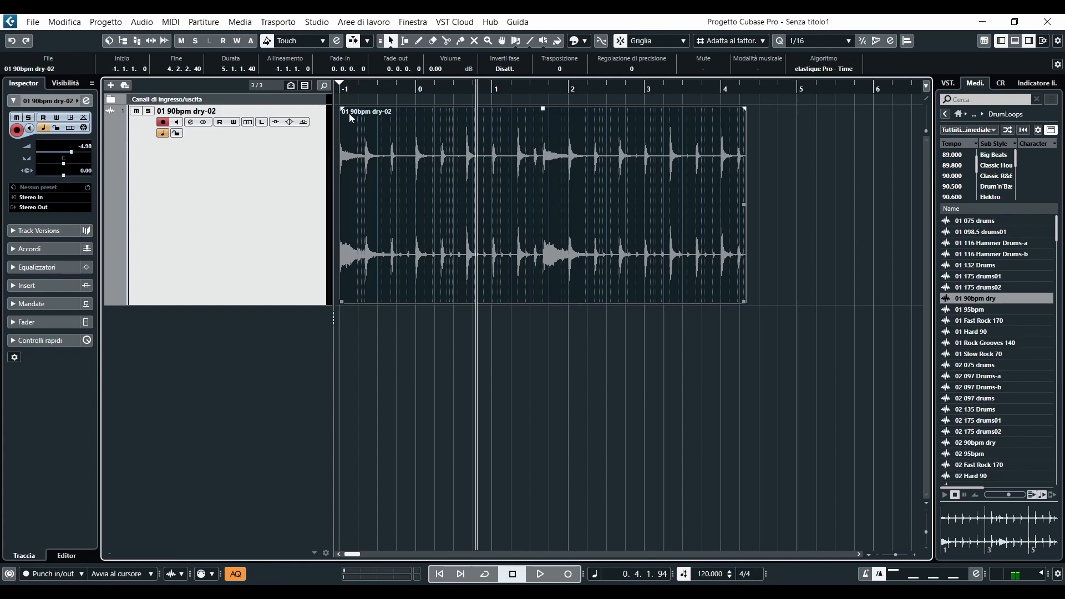
left_click_drag(358, 86, 283, 102)
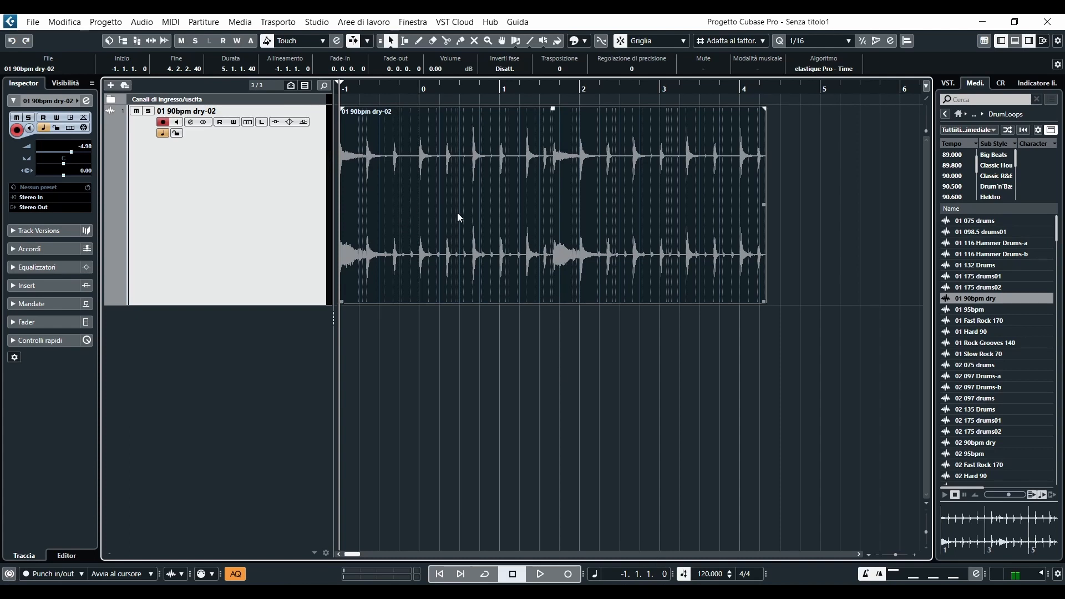
key("space")
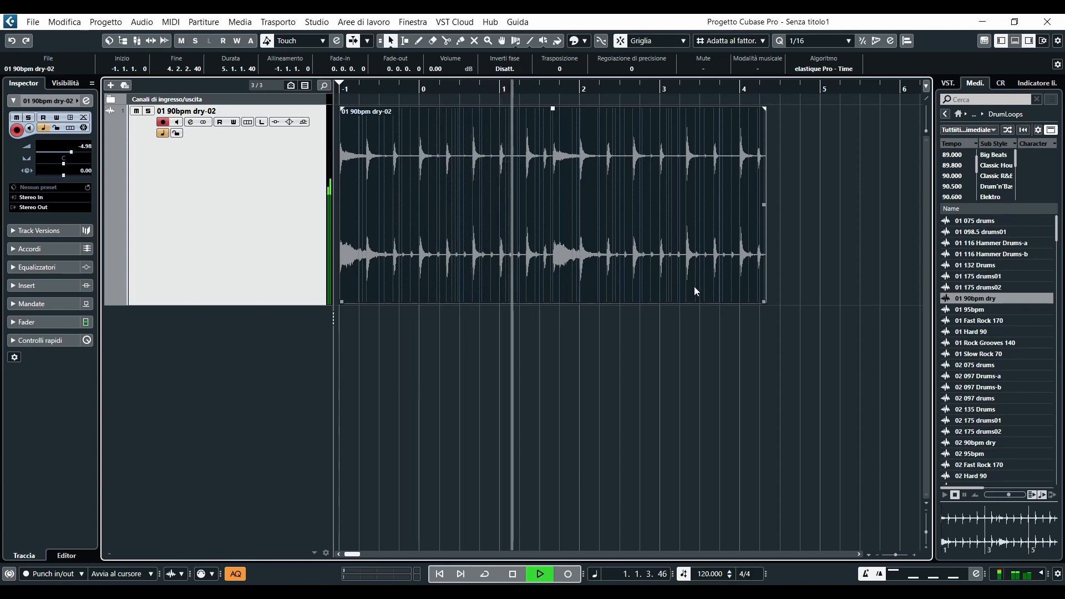
key("space")
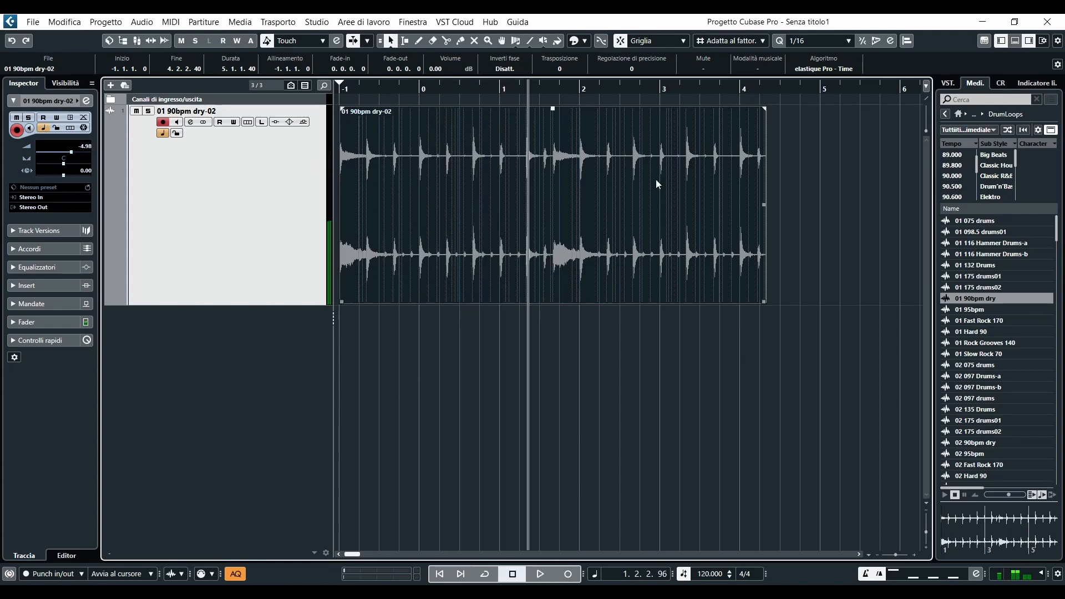
Step: Turn musical mode back on for the drum loop event and deselect it
left_click(831, 194)
left_click(581, 148)
left_click(752, 71)
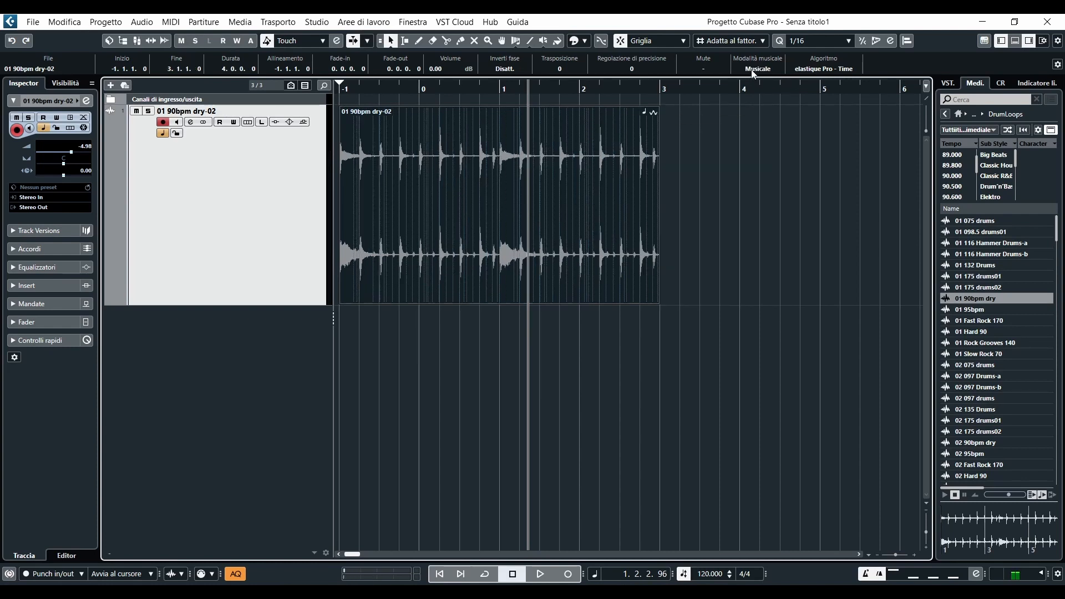
left_click(703, 205)
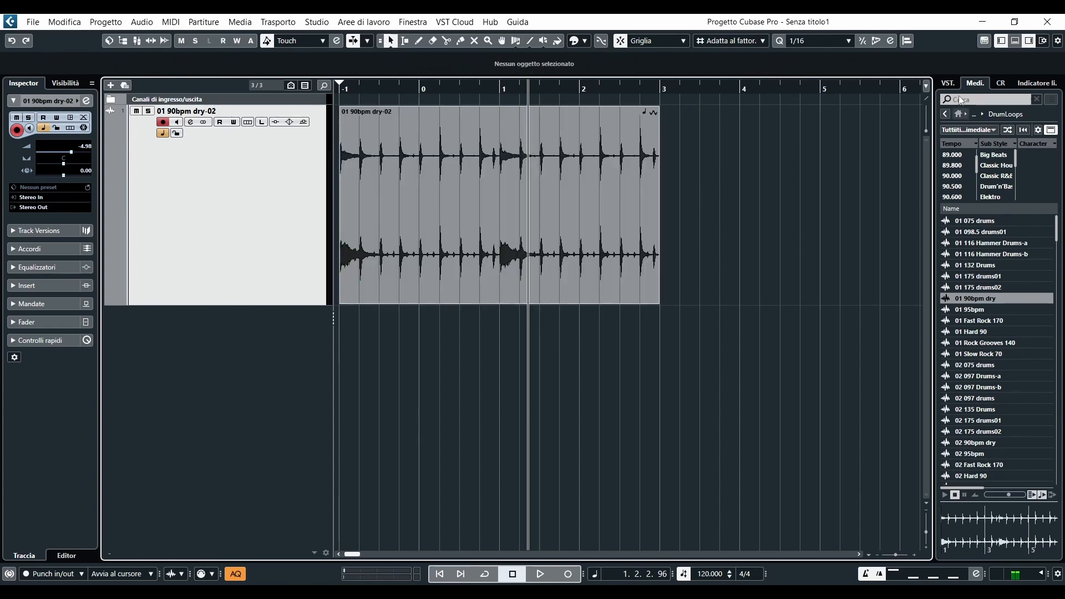
Step: Import Vocals_108_G#m_Adlibs_03_AKB from the Bloom loop collection onto a new track at the project start, and return the playback cursor there
left_click(944, 116)
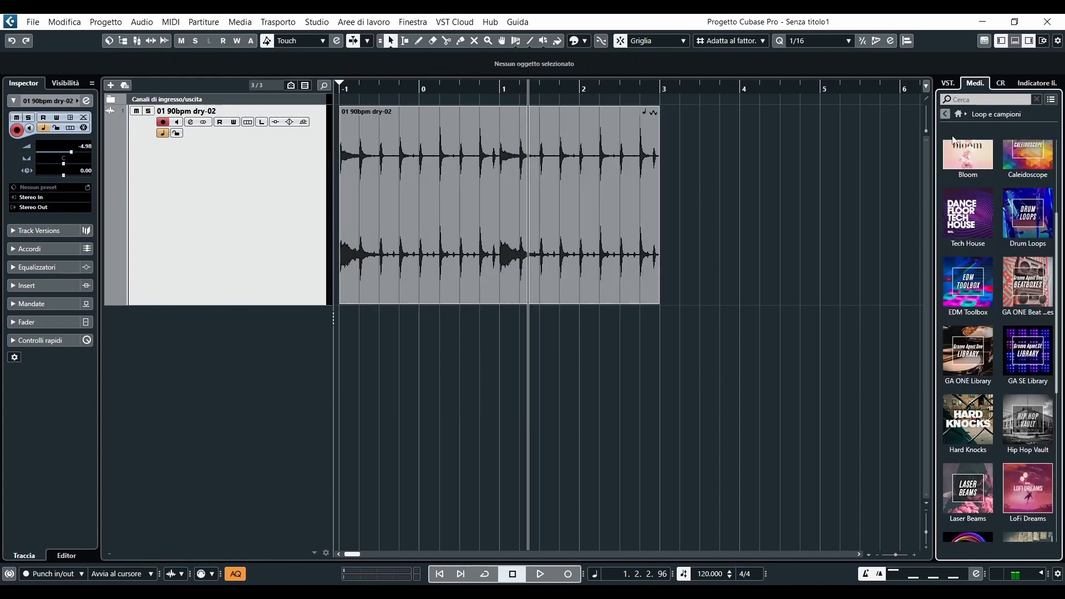
left_click(968, 155)
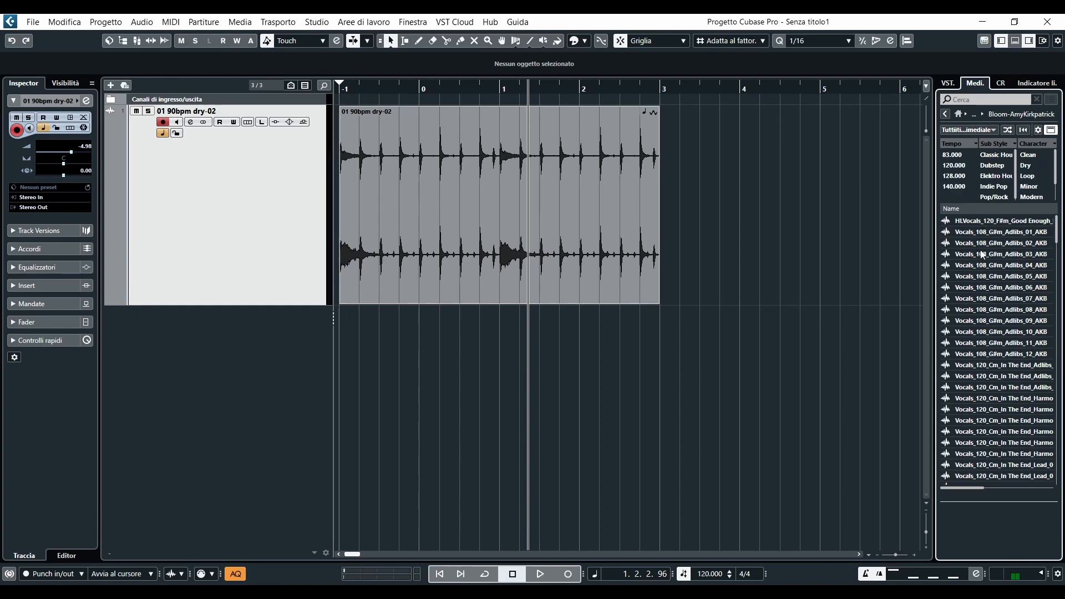
left_click(983, 257)
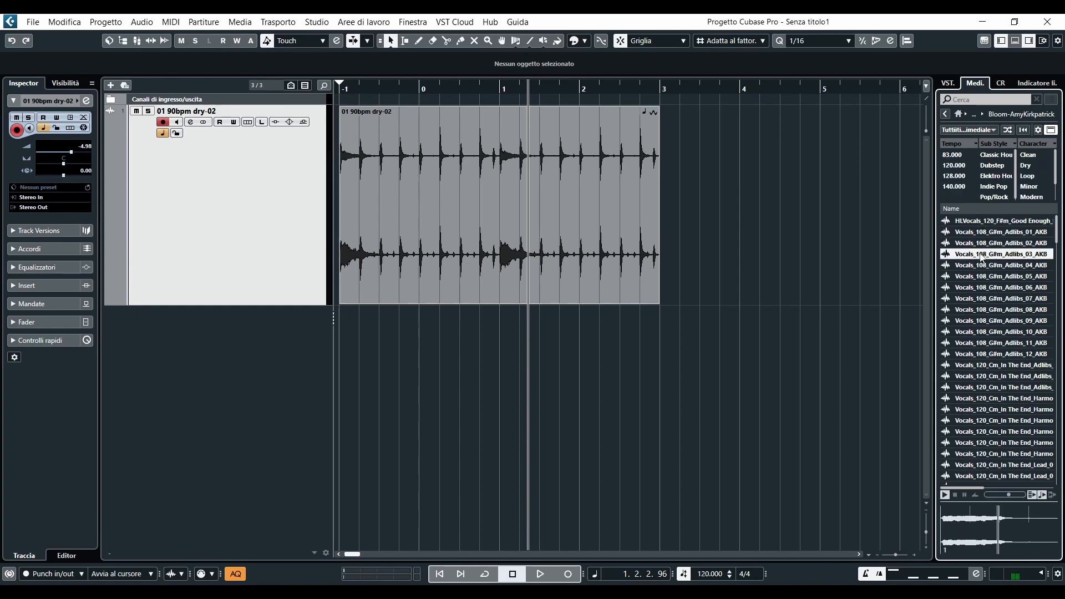
left_click_drag(983, 256, 338, 318)
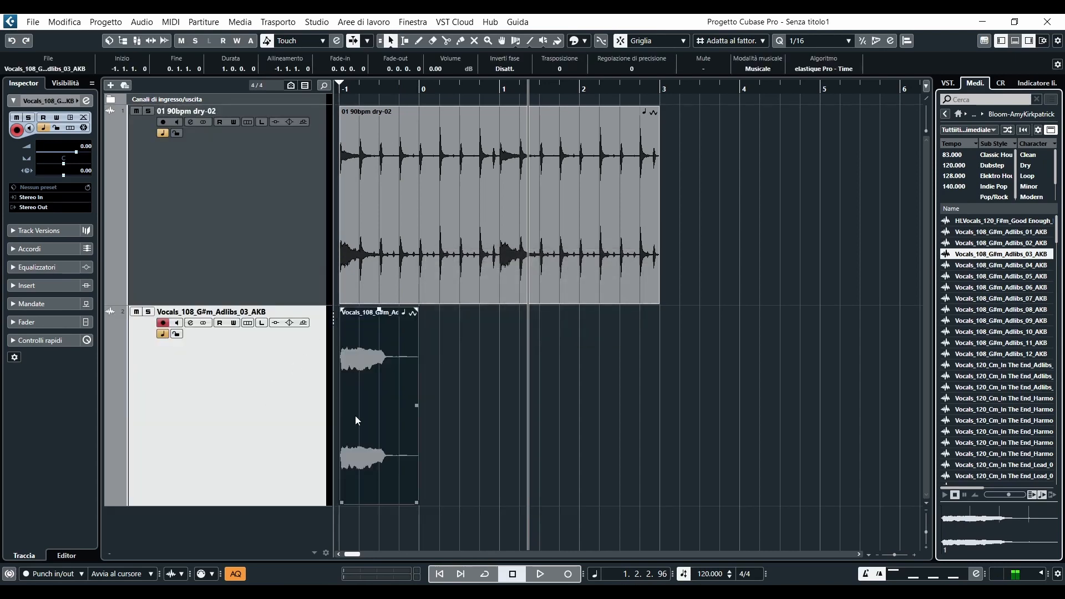
scroll(355, 415, "up", 3)
scroll(355, 415, "down", 2)
left_click_drag(365, 86, 311, 101)
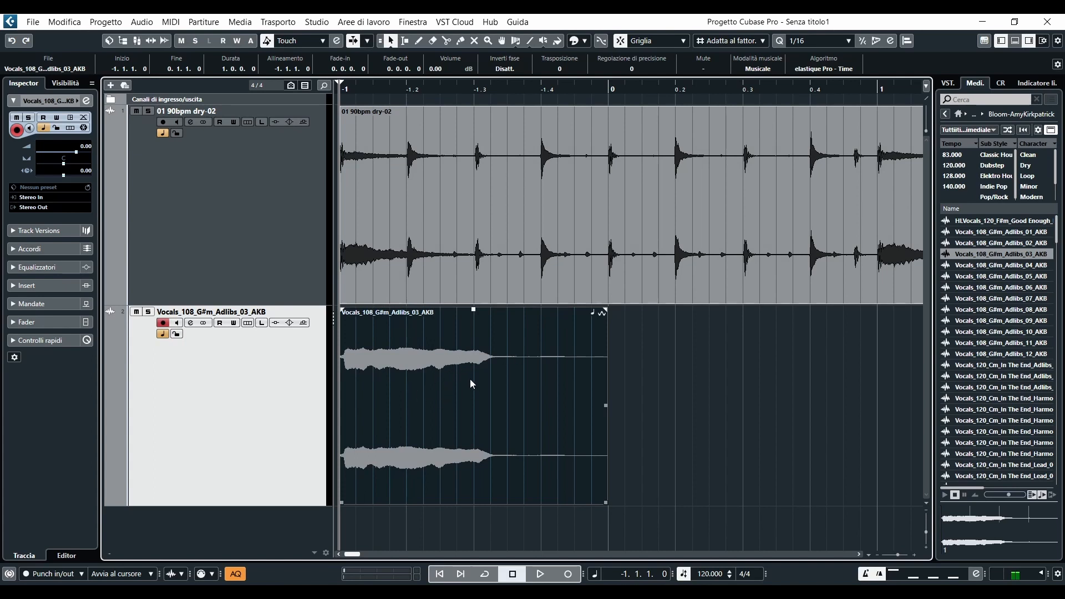
left_click(652, 364)
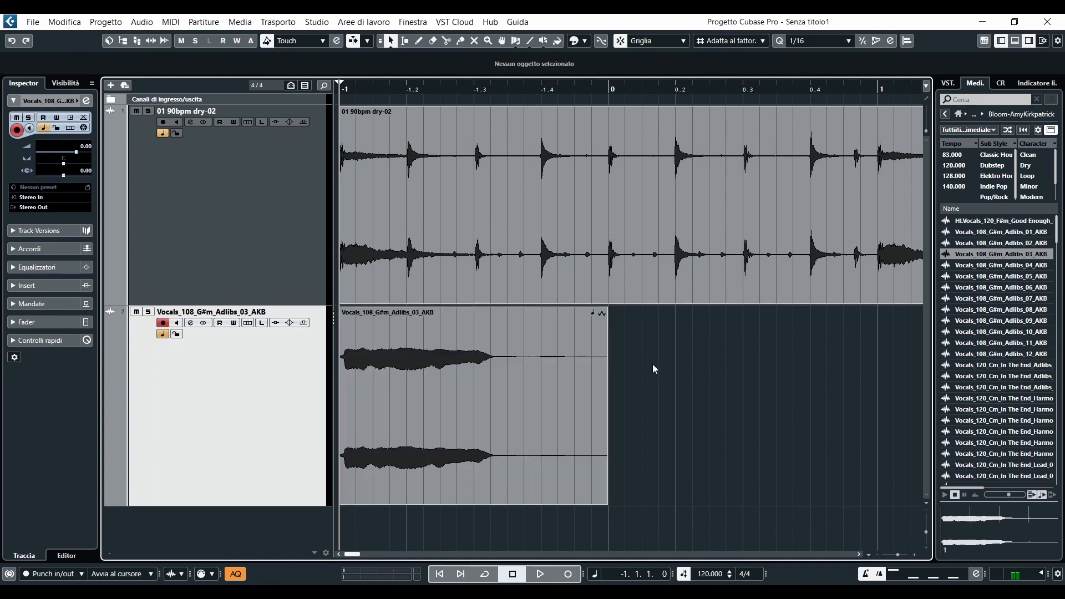
left_click(467, 411)
left_click(725, 375)
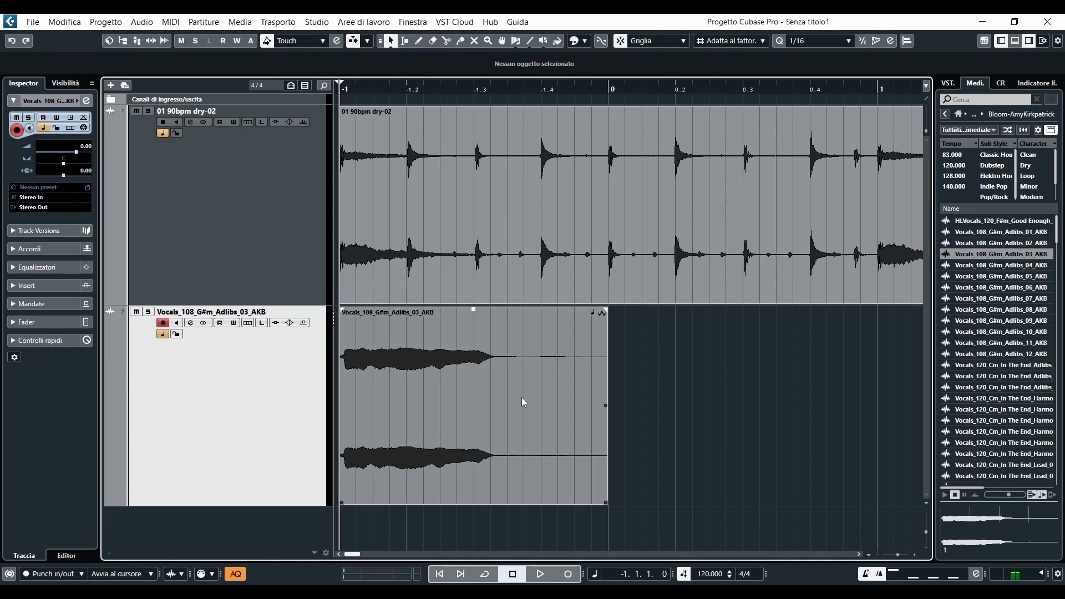
left_click(494, 399)
left_click(700, 365)
left_click(513, 396)
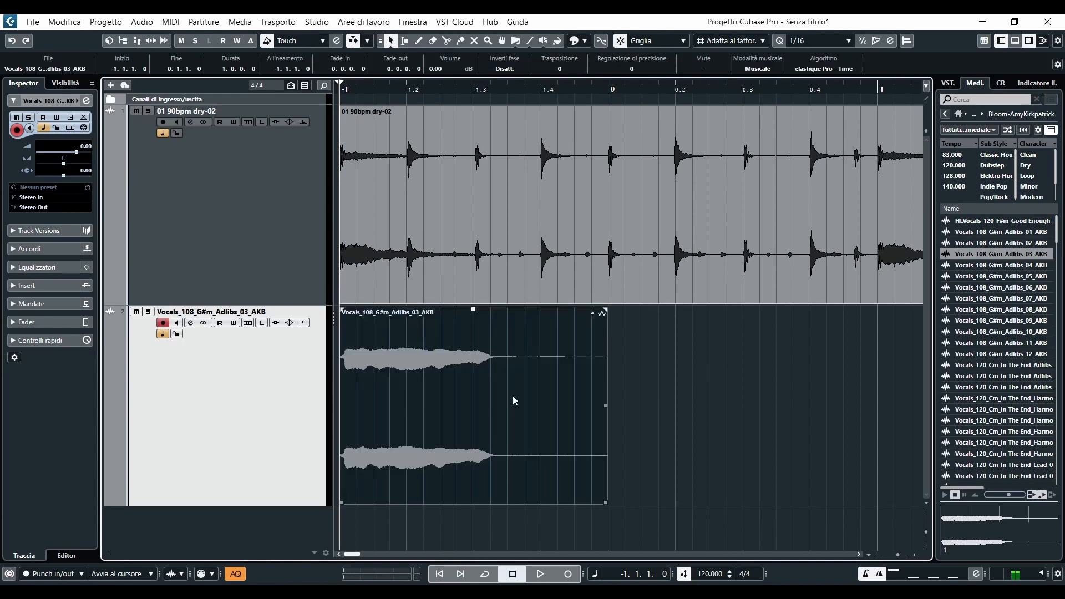
left_click(650, 401)
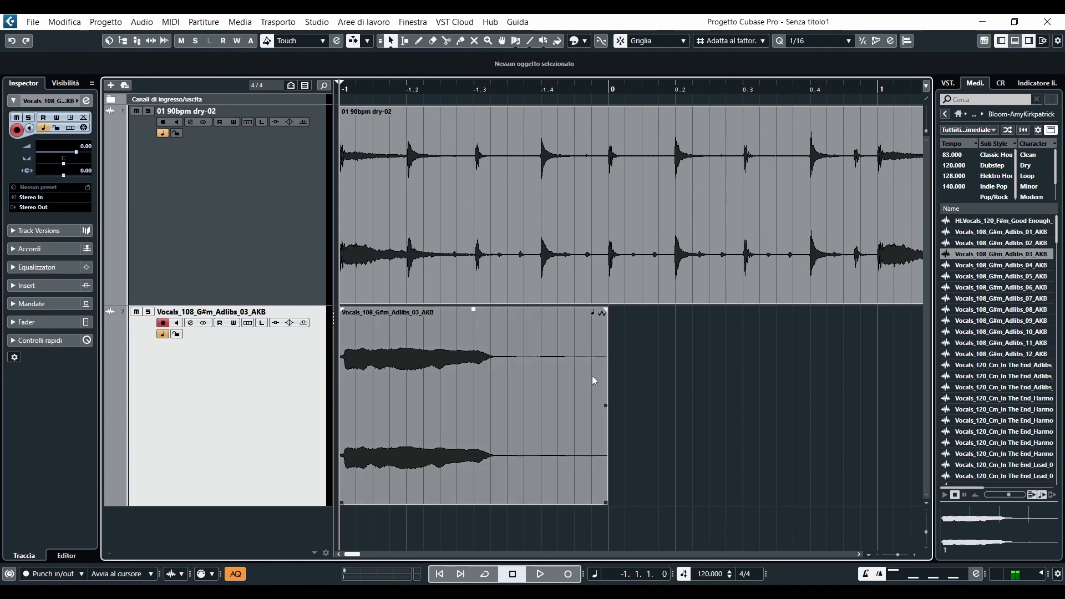
Step: Turn off musical mode for the vocal event and play it together with the drum loop
left_click(564, 361)
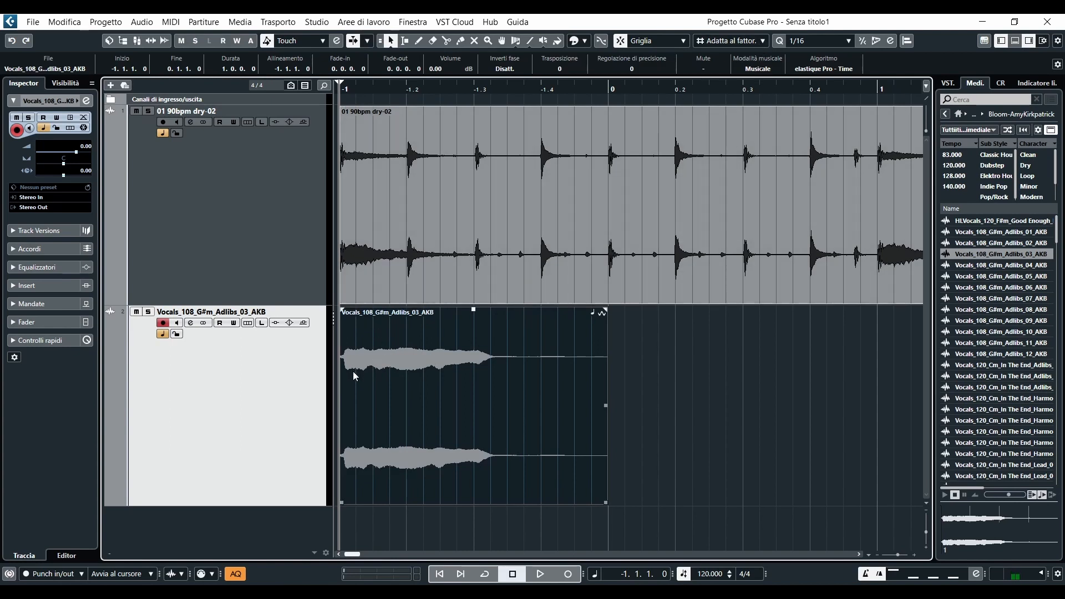
left_click(759, 69)
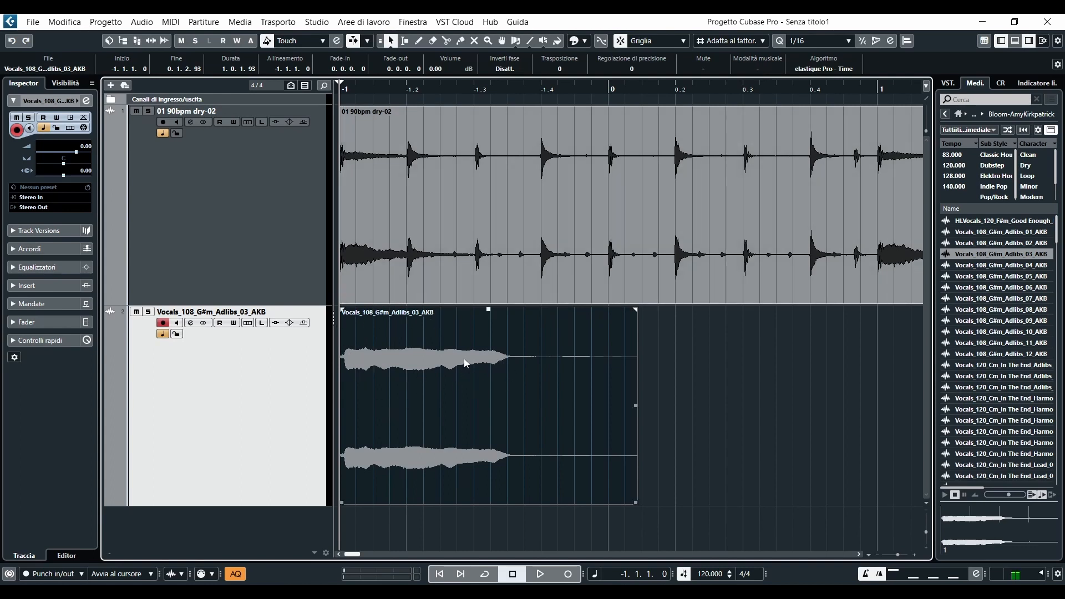
key("space")
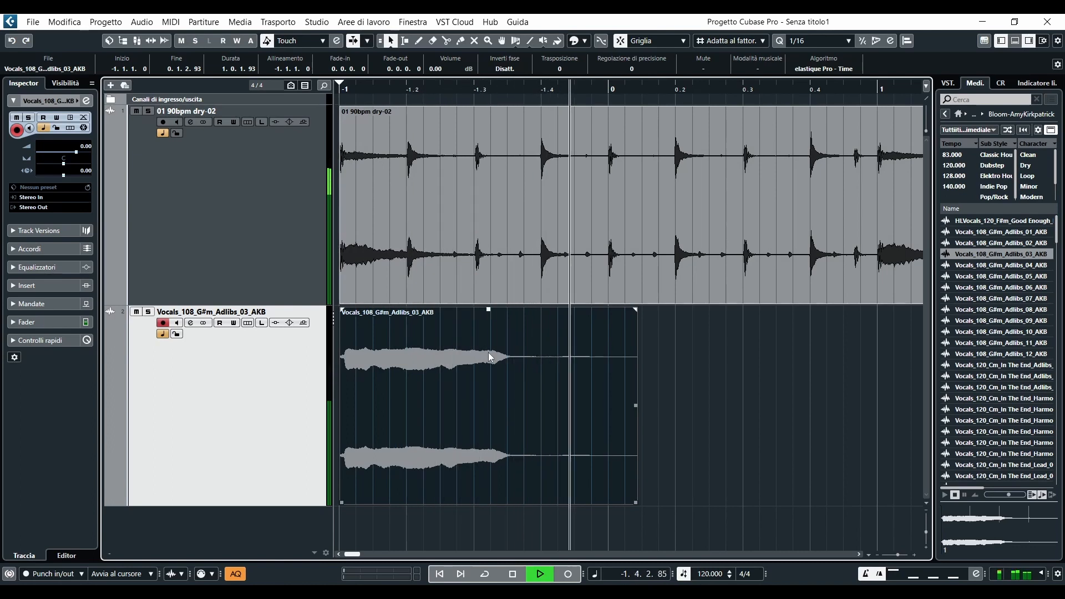
key("space")
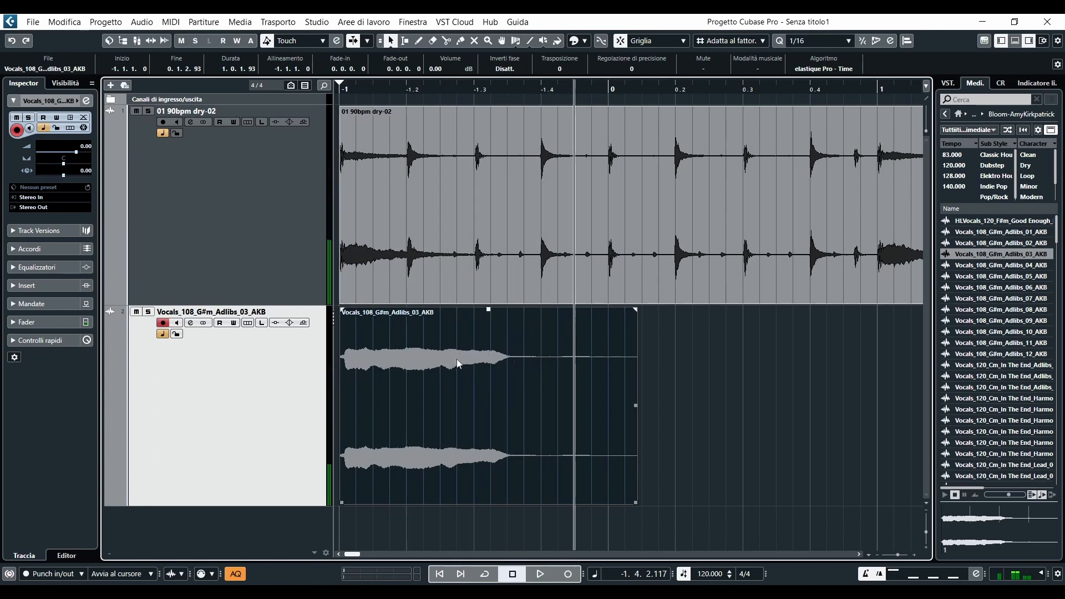
Step: Return the playback cursor to the project start and move the vocal event to begin at beat 3 of bar -1
left_click_drag(343, 89, 346, 137)
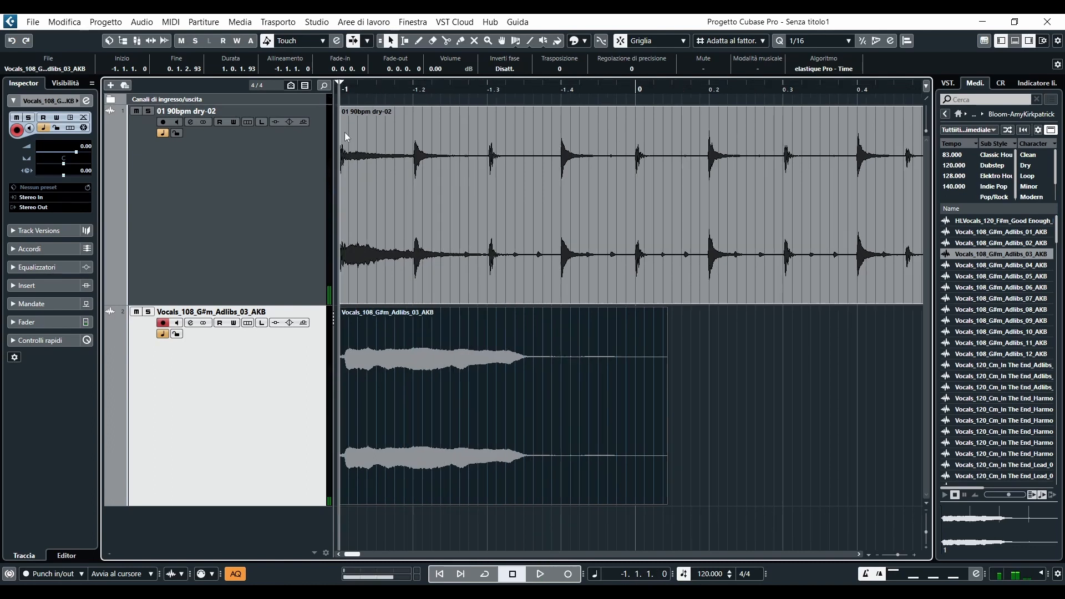
left_click_drag(431, 418, 554, 418)
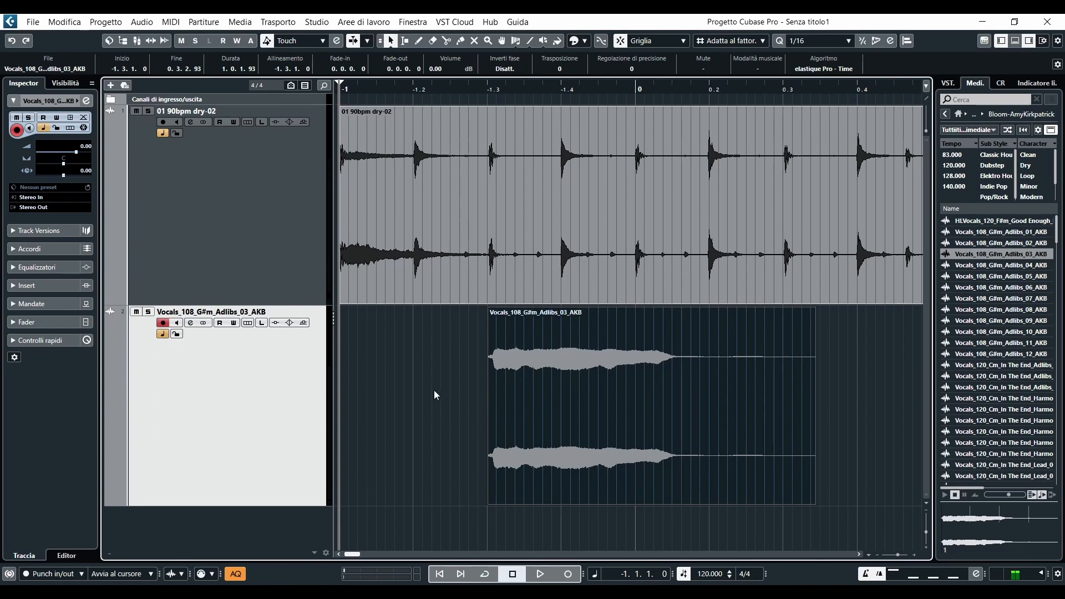
Step: Raise the vocal event's volume to 12 dB and play it together with the drum loop from beat 3 of bar -1
key("g")
key("g")
left_click(755, 382)
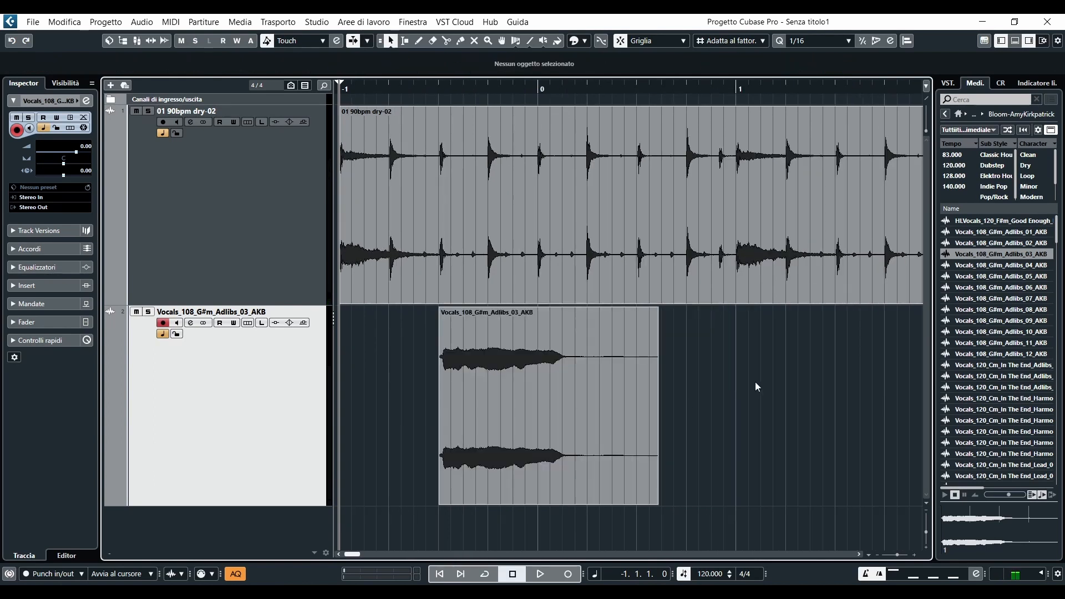
left_click(504, 395)
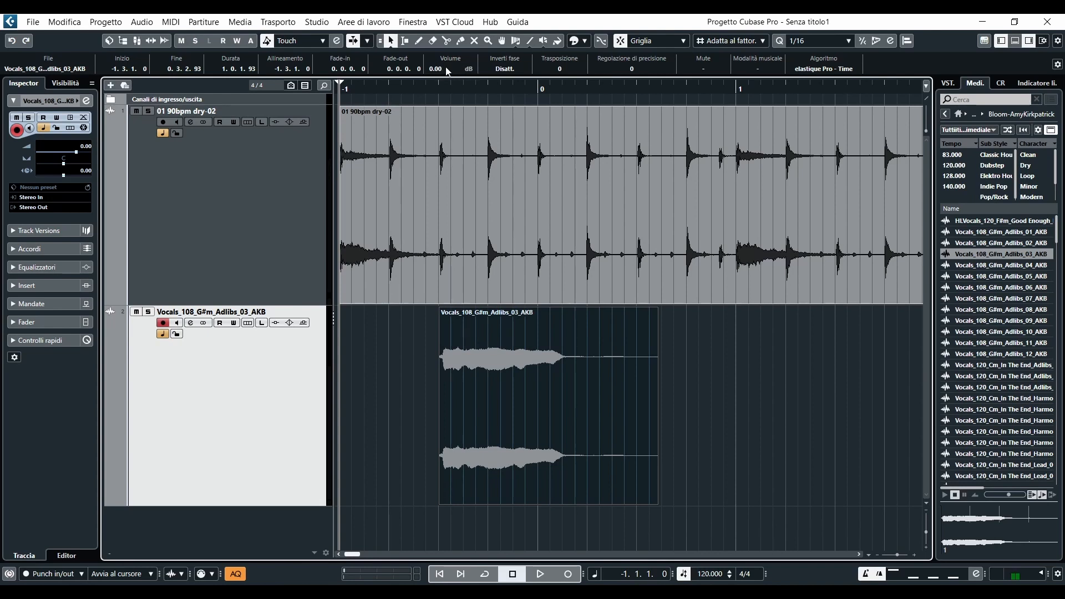
scroll(444, 72, "up", 2)
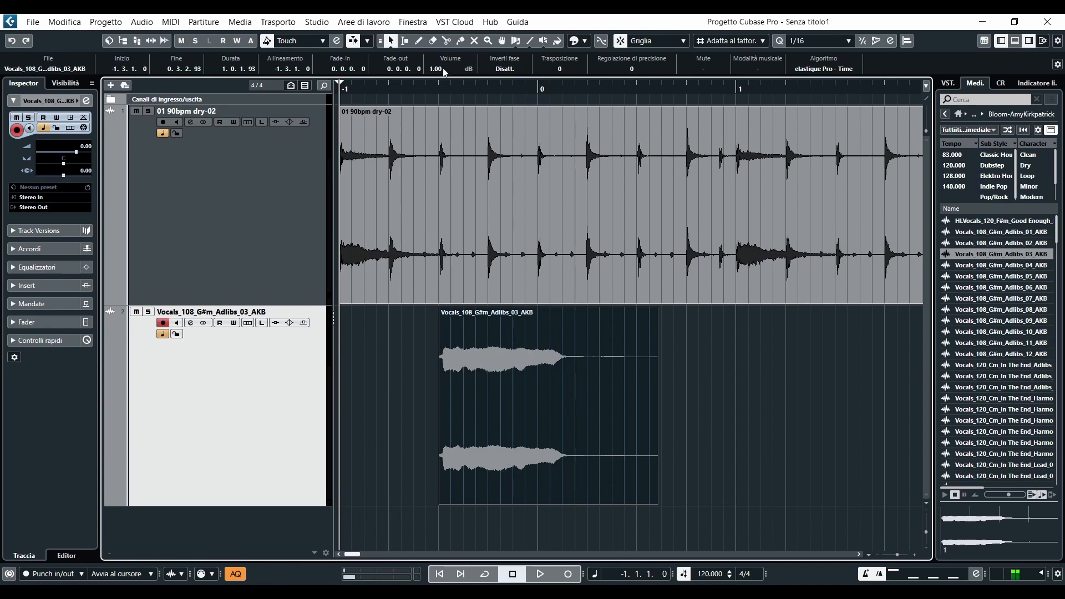
scroll(444, 72, "up", 4)
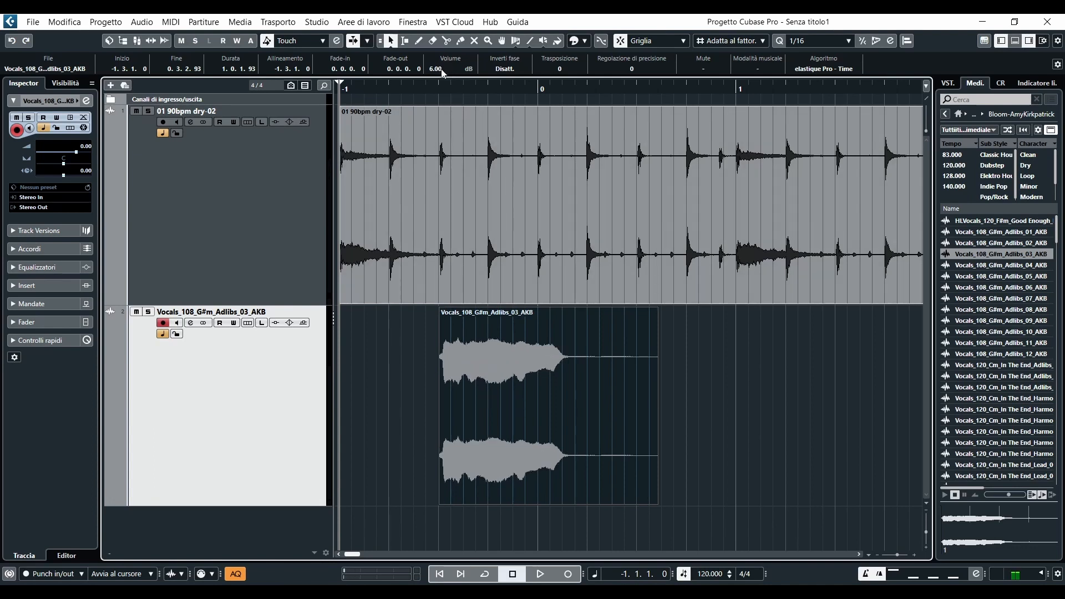
scroll(443, 72, "up", 2)
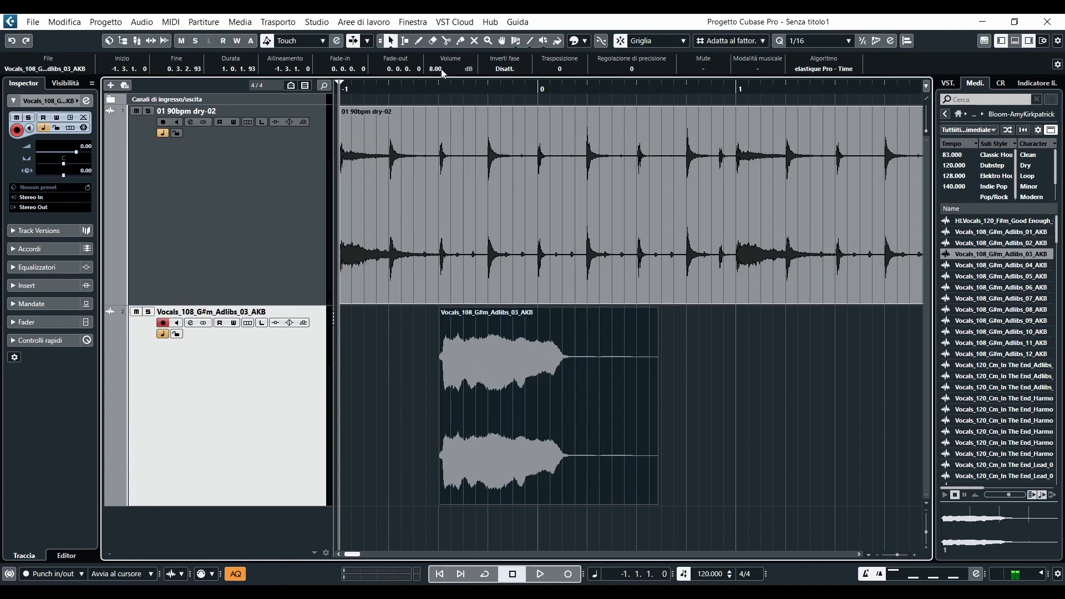
scroll(443, 72, "up", 2)
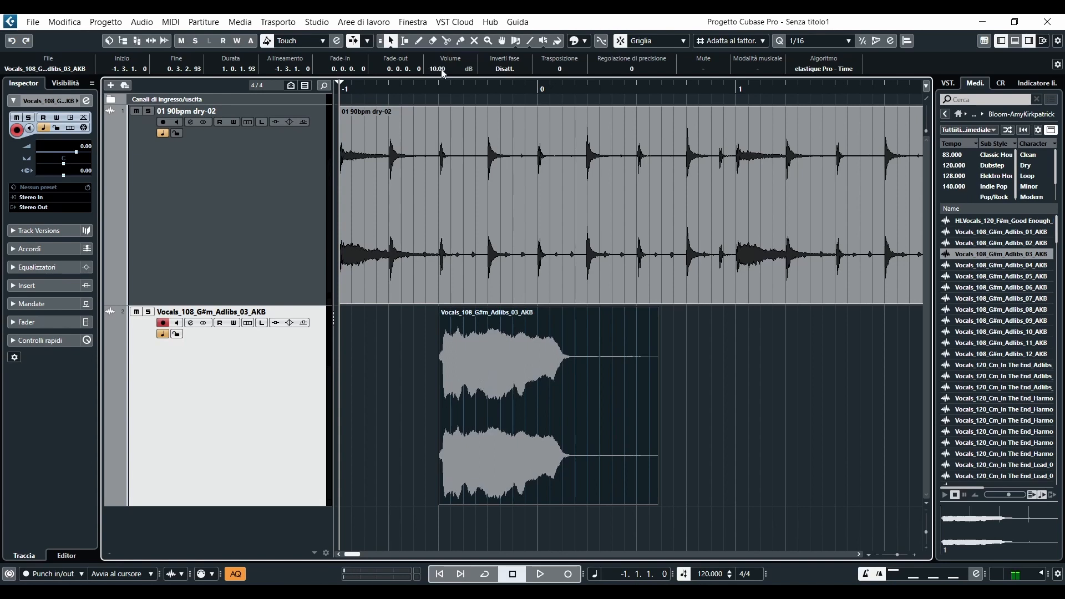
scroll(442, 72, "up", 2)
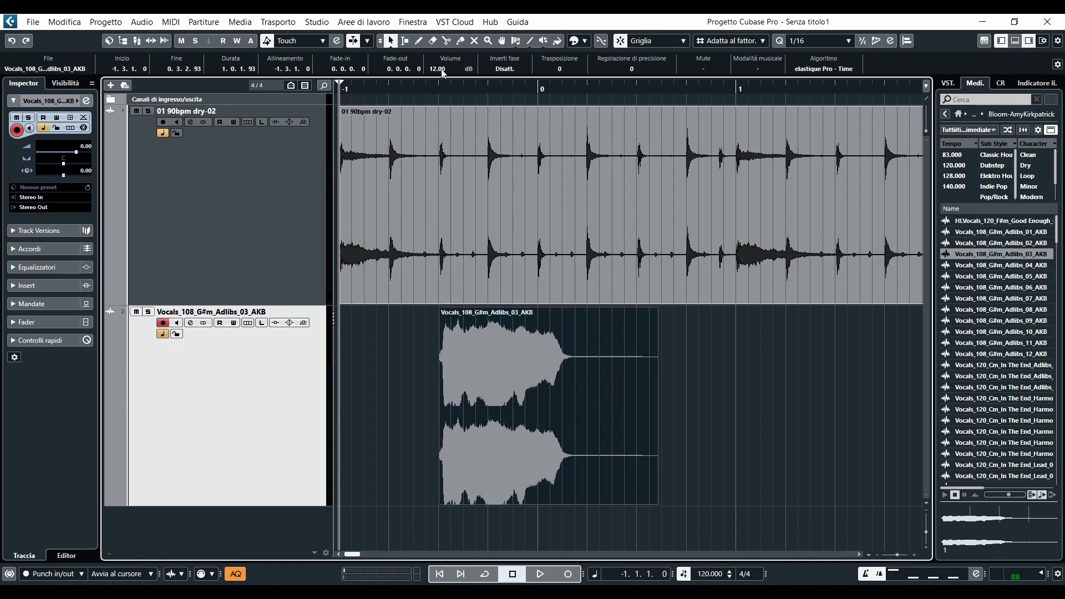
double_click(438, 89)
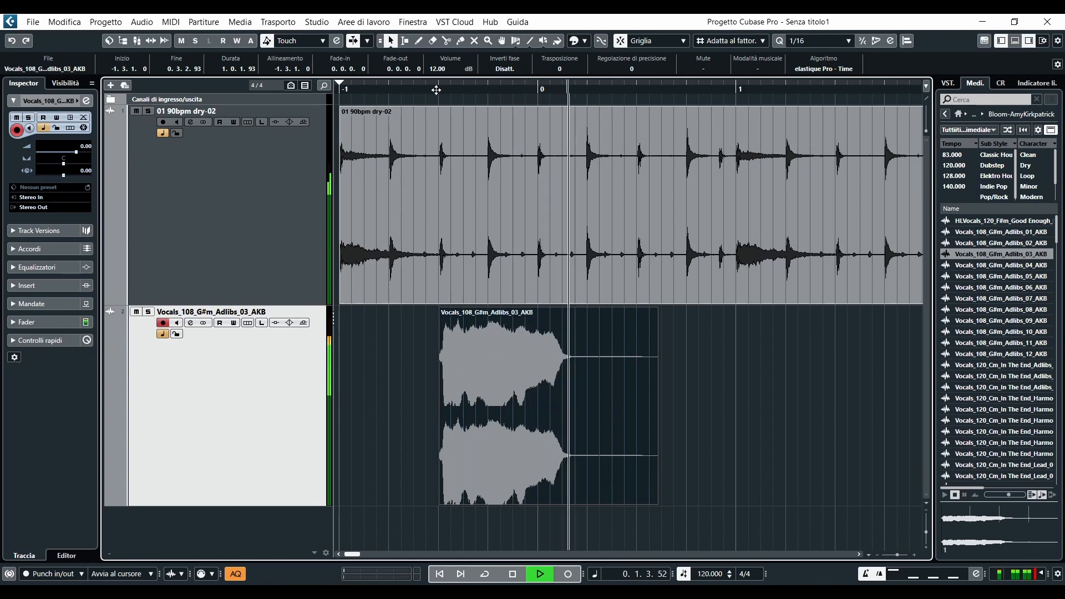
Step: Sweep the vocal event's volume up to 23 dB, down to -60 dB and back up to -41 dB
scroll(439, 71, "up", 10)
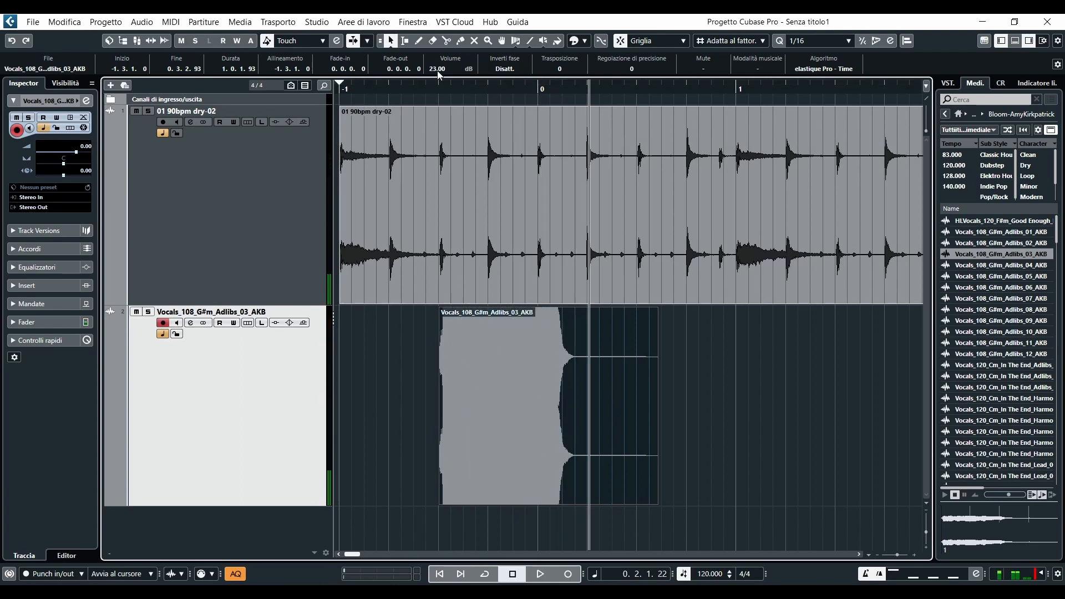
scroll(438, 71, "down", 14)
scroll(438, 71, "down", 20)
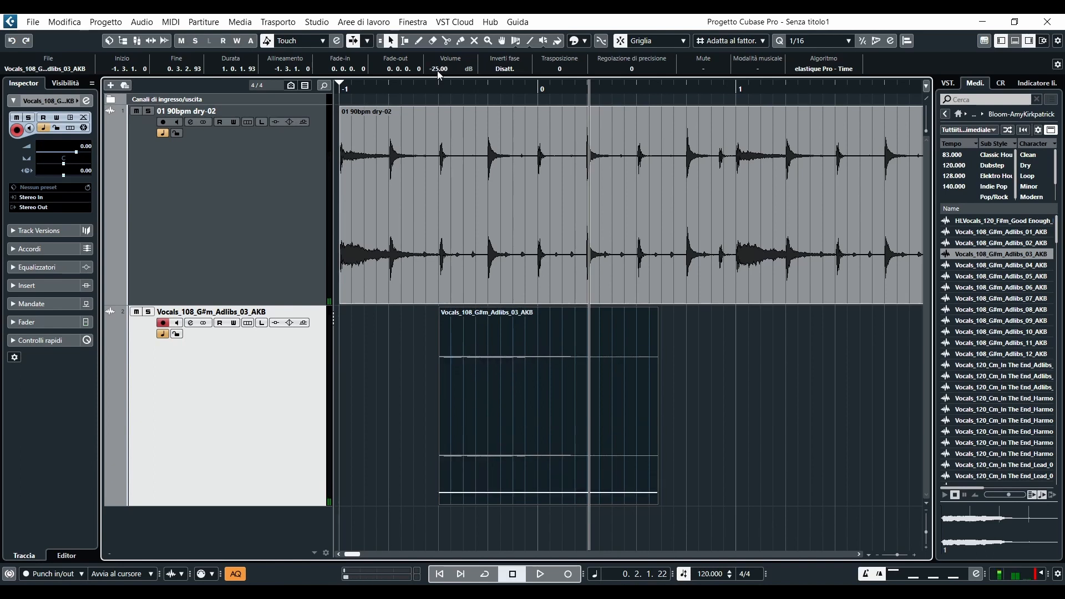
scroll(438, 72, "down", 15)
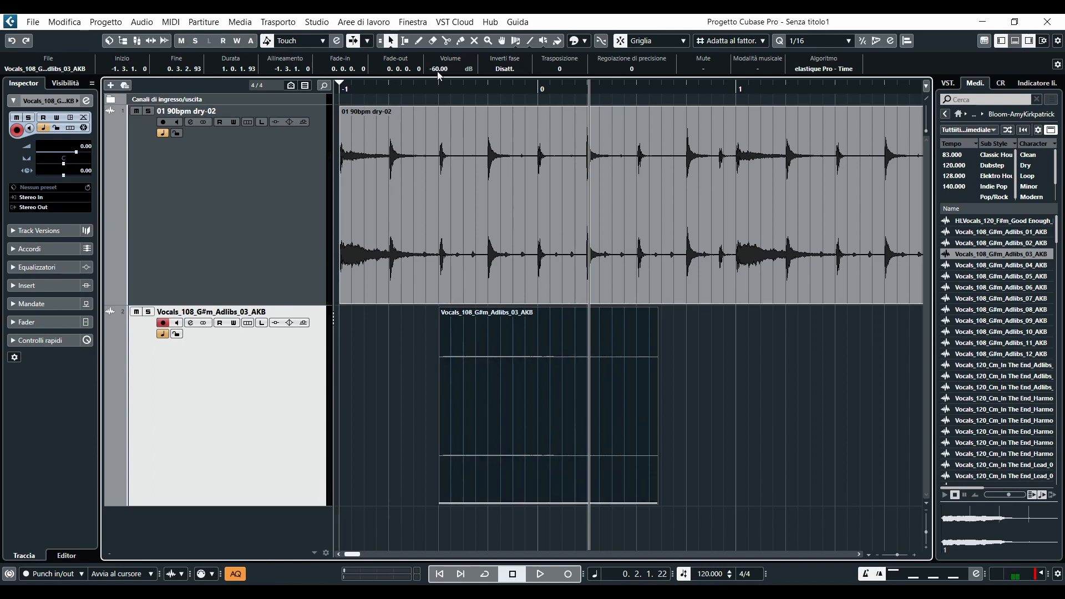
scroll(439, 72, "up", 13)
Step: Set the vocal event's volume to 5 dB
left_click(438, 69)
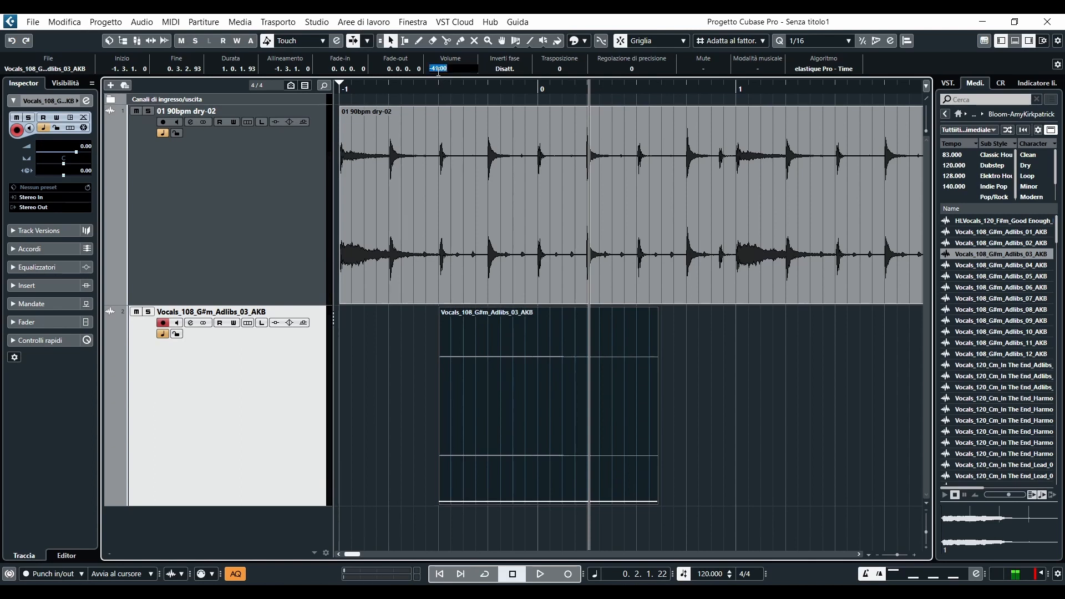
type("5")
key("Return")
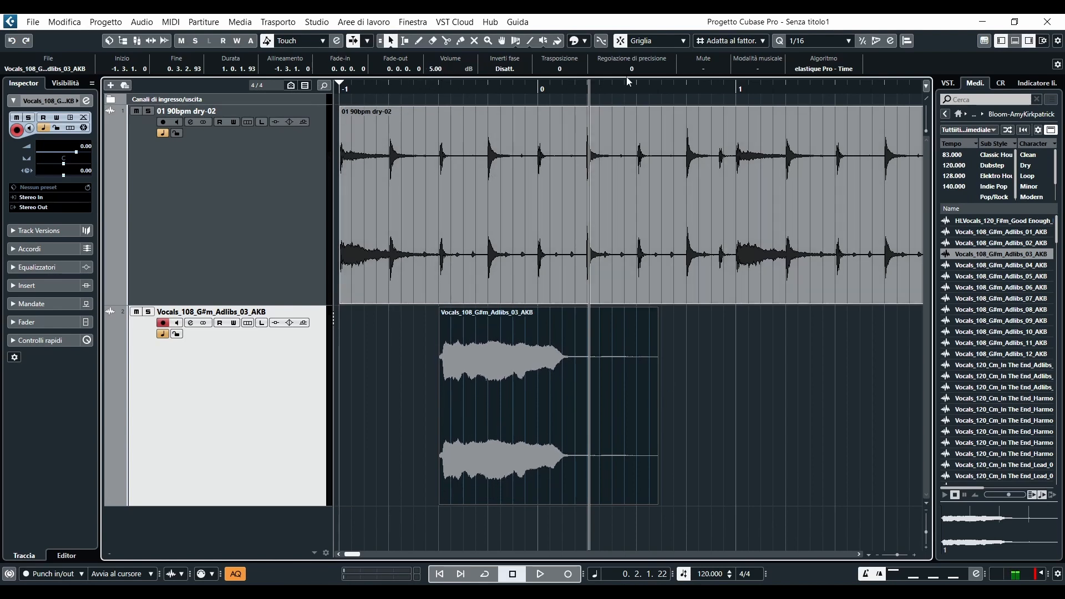
Step: Transpose the vocal event by 1 semitone after trying higher and lower values, and play it from the event's start
left_click(542, 391)
key("l")
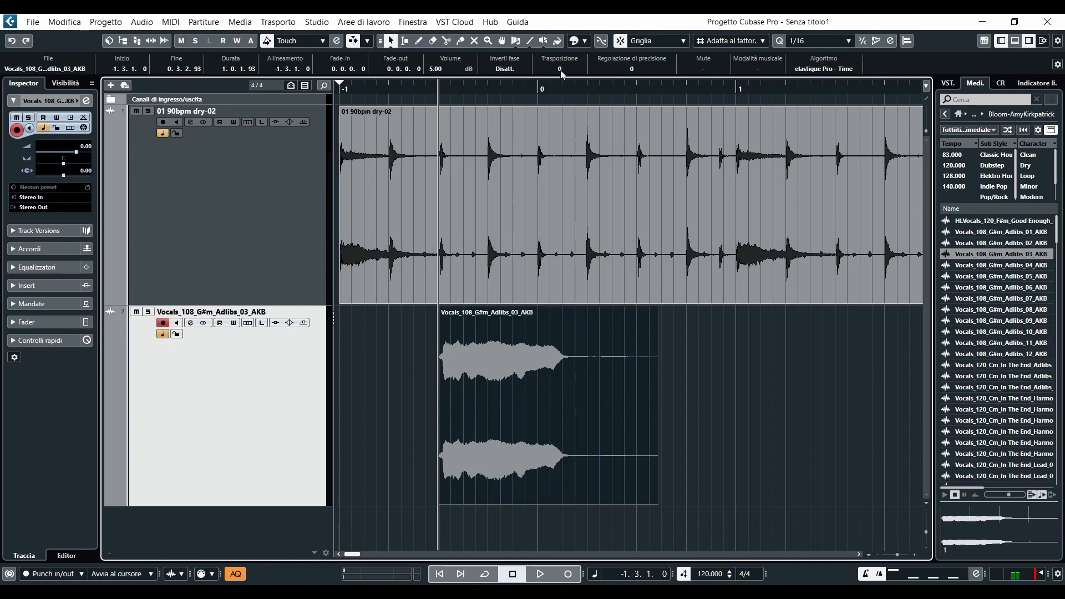
scroll(560, 70, "up", 1)
scroll(567, 73, "up", 1)
scroll(566, 72, "down", 4)
scroll(570, 73, "down", 1)
scroll(573, 73, "down", 1)
scroll(573, 73, "down", 1)
scroll(573, 72, "up", 3)
key("space")
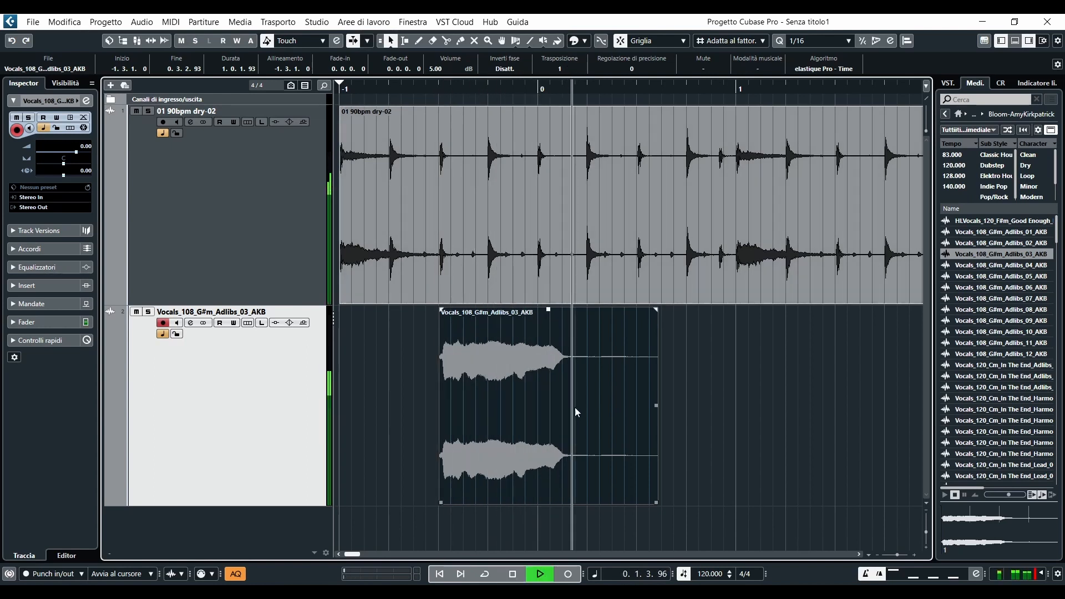
key("space")
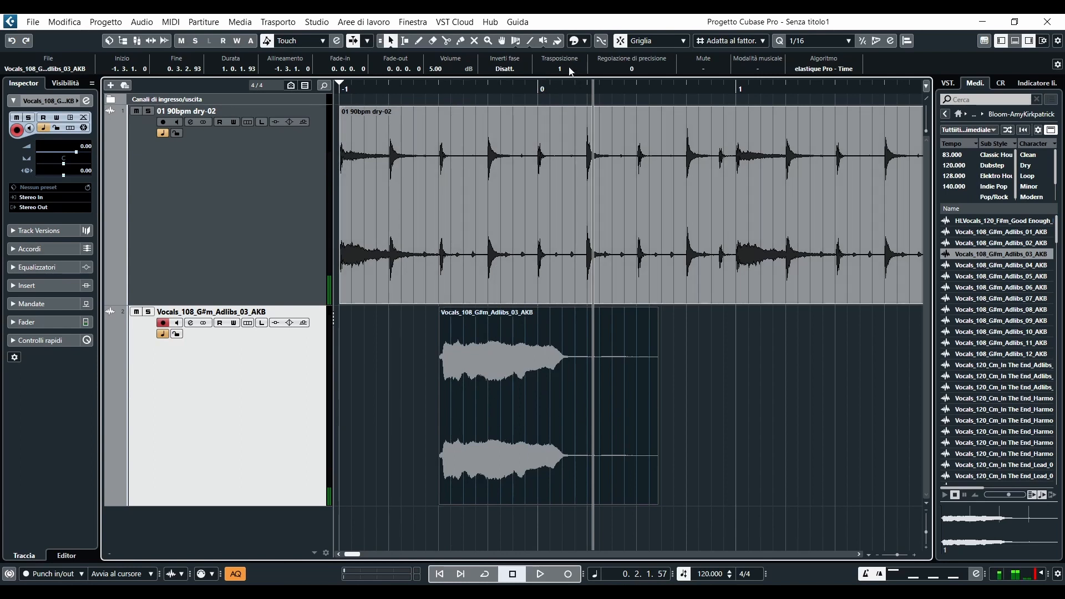
Step: Transpose the vocal event up to 11 semitones and play it from beat 3 of bar -1
scroll(570, 71, "up", 7)
scroll(571, 70, "up", 3)
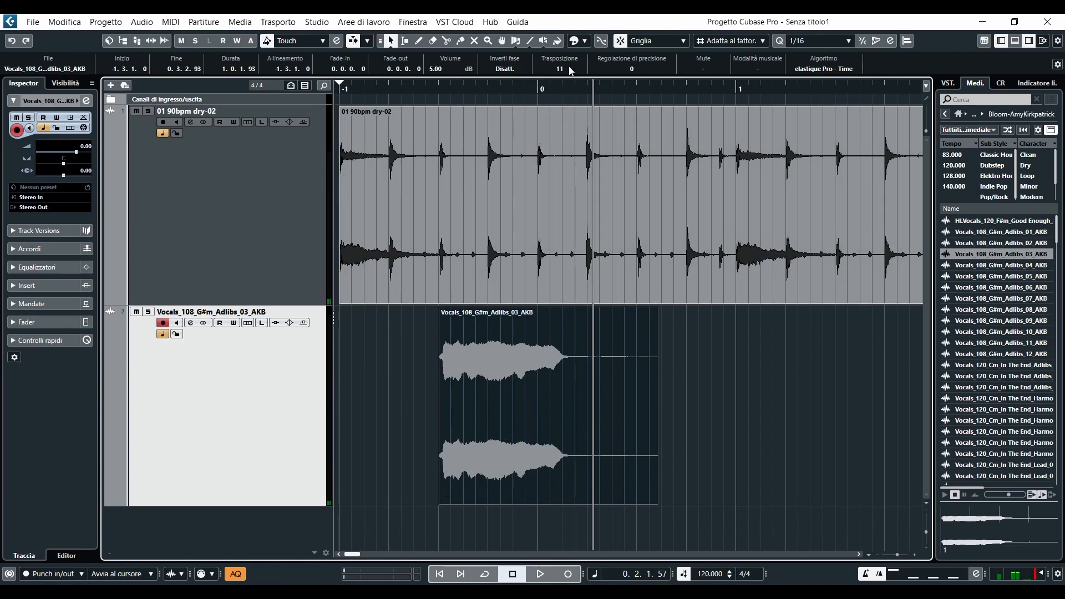
left_click(438, 89)
key("space")
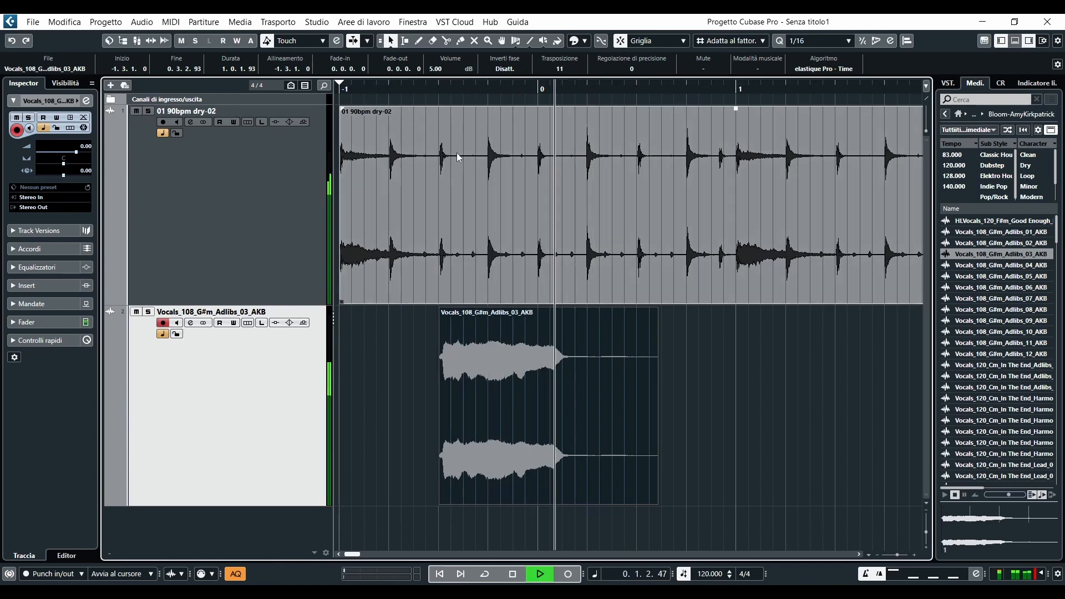
key("space")
left_click(601, 440)
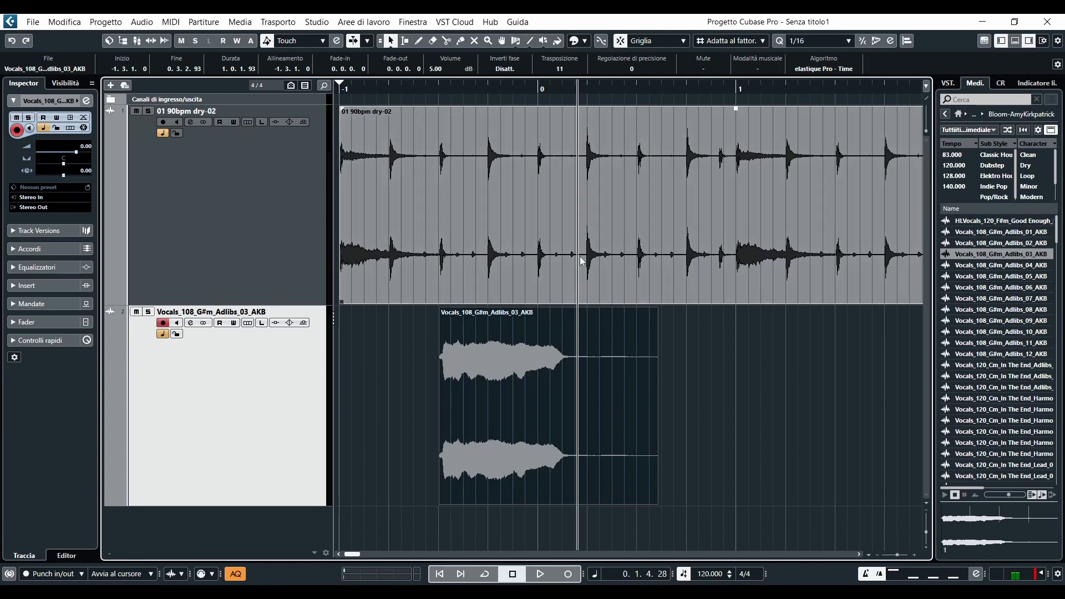
Step: Reset the vocal event's transposition to 0
left_click(561, 67)
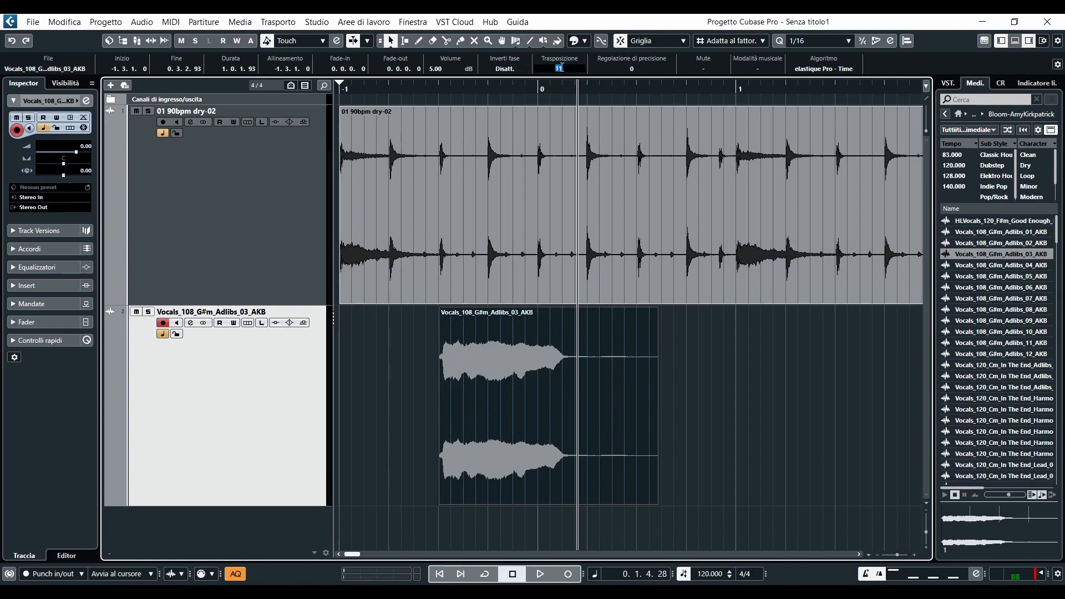
type("0")
key("Return")
Step: Give the vocal event a fade-in of about 0.0.1.84 and a fade-out of about 0.2.3.0, auditioning the fades from its start
left_click_drag(440, 308, 458, 310)
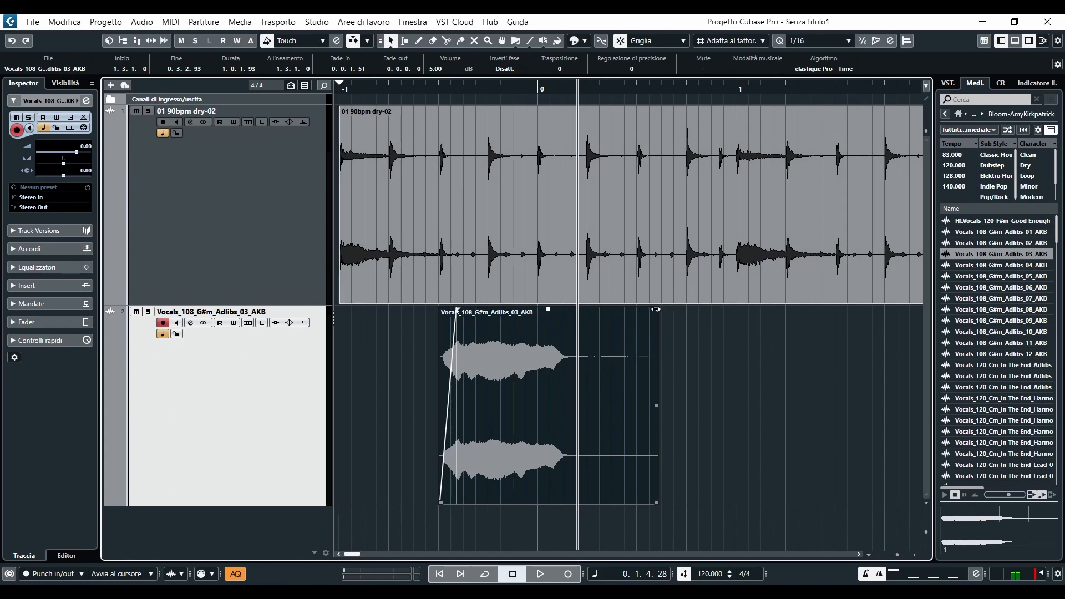
left_click_drag(656, 309, 519, 318)
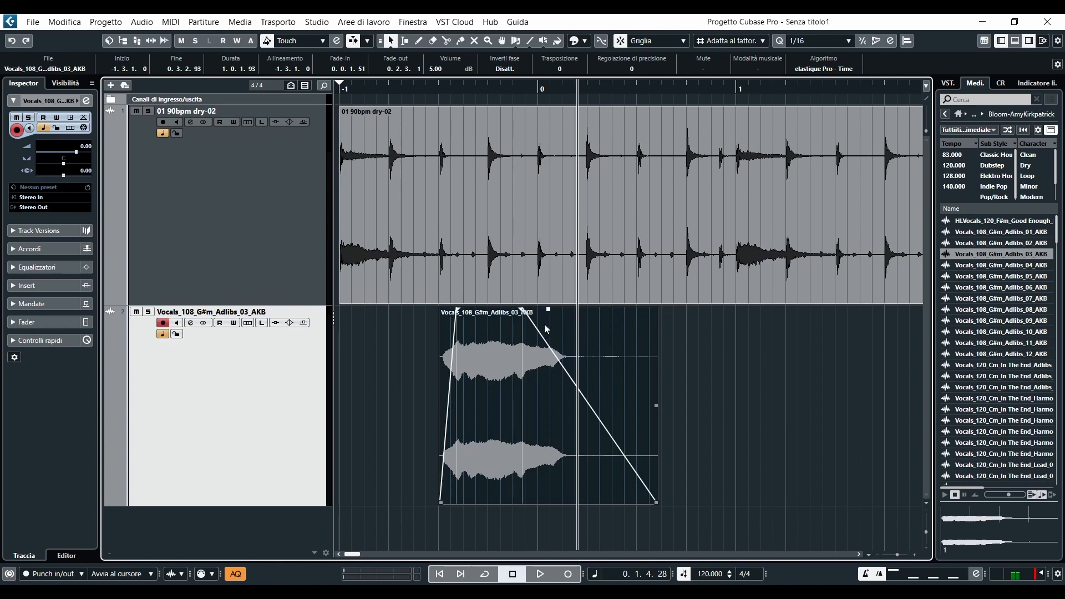
left_click(439, 89)
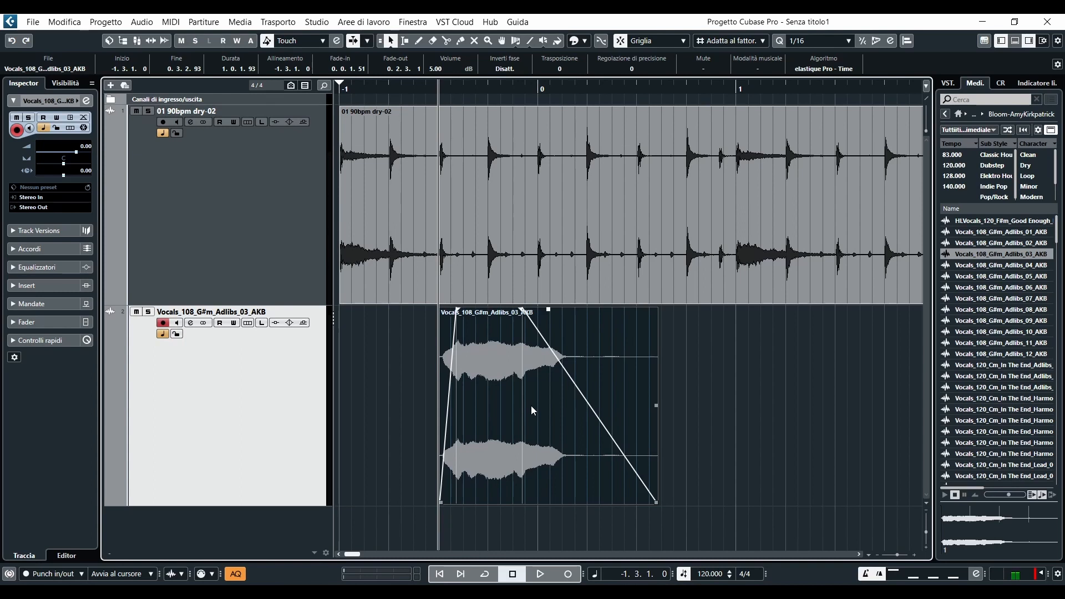
key("space")
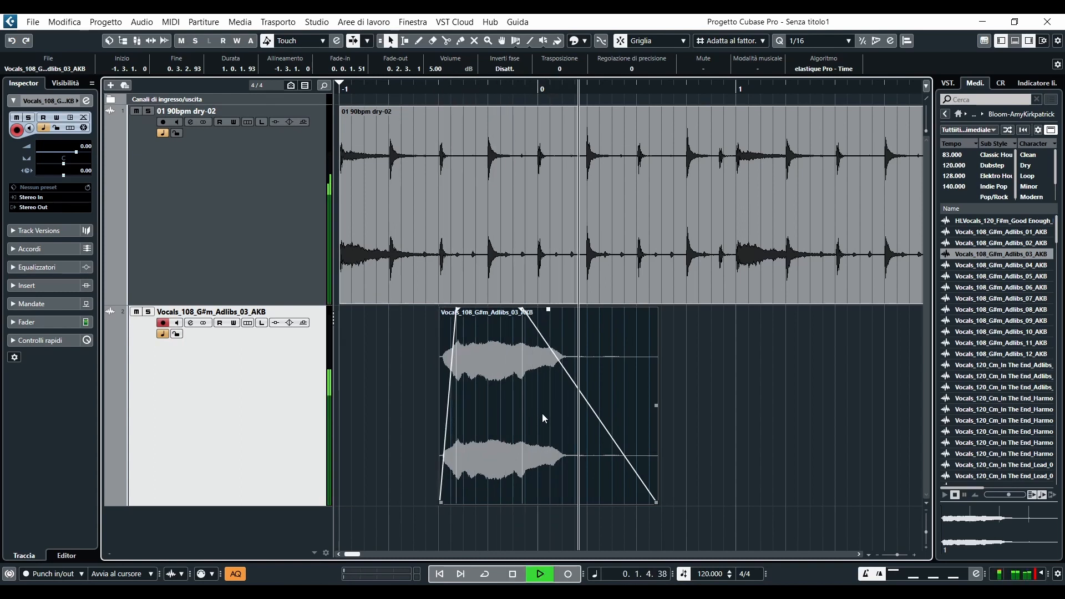
key("space")
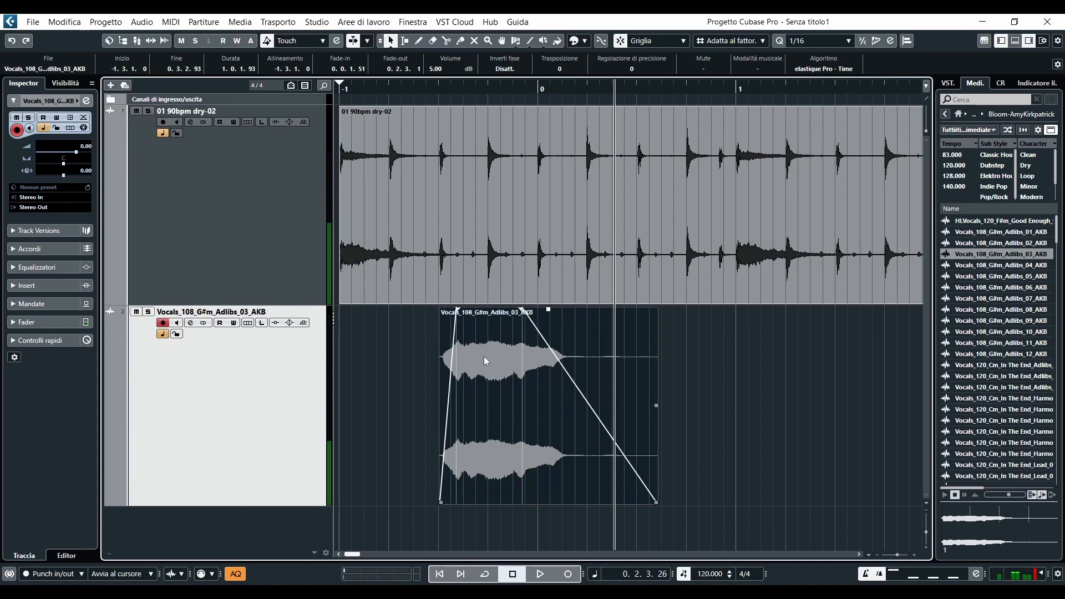
left_click_drag(457, 309, 461, 309)
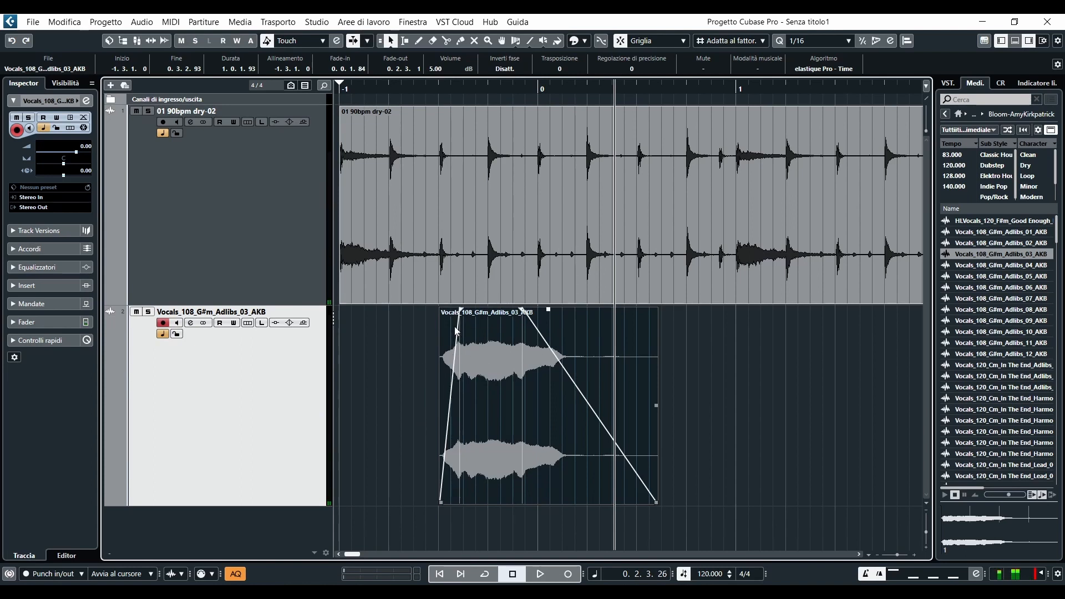
Step: Open the vocal event's fade-out editor and try the steep concave, S-shaped and convex curve presets
double_click(592, 345)
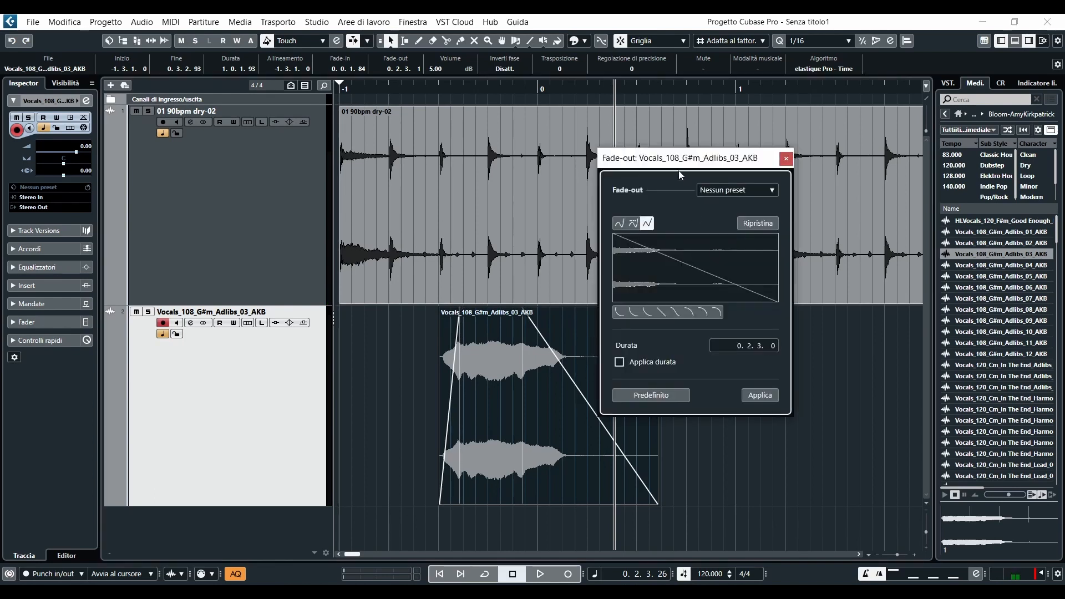
left_click_drag(681, 175, 676, 176)
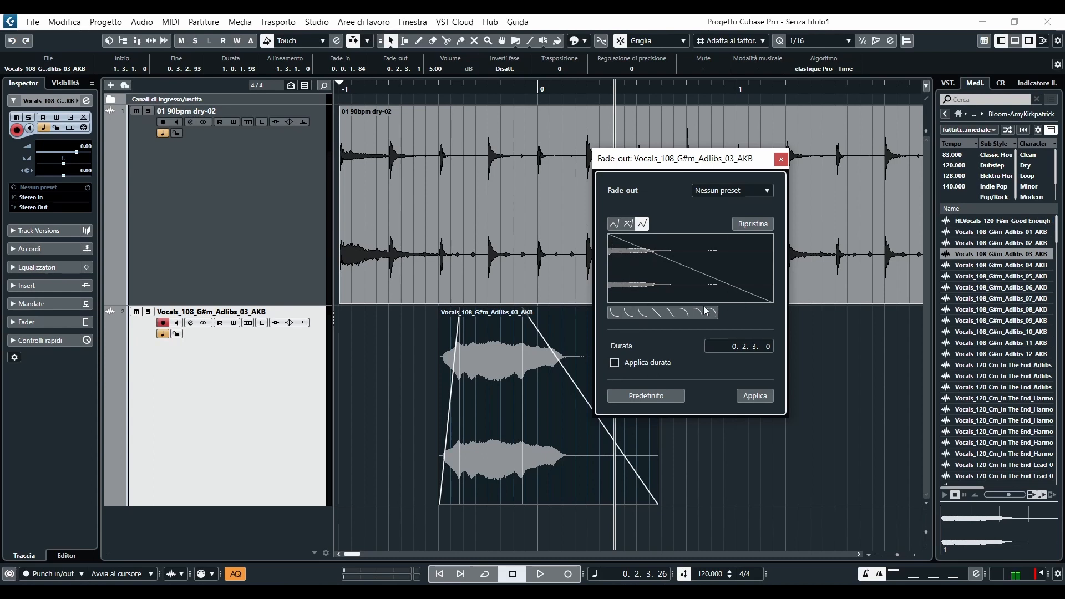
left_click(610, 314)
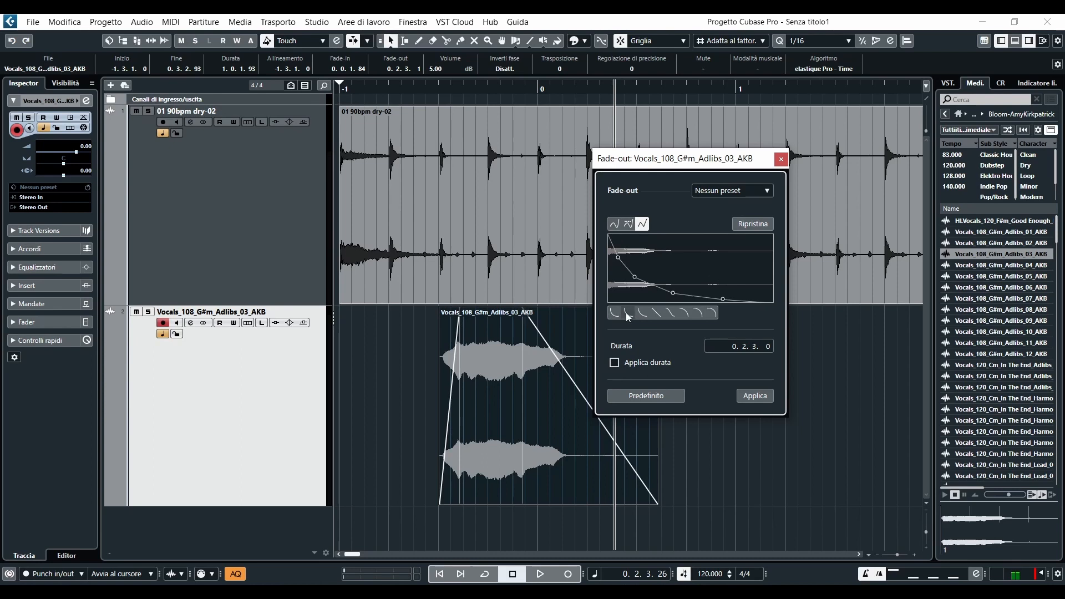
left_click(653, 312)
left_click(685, 312)
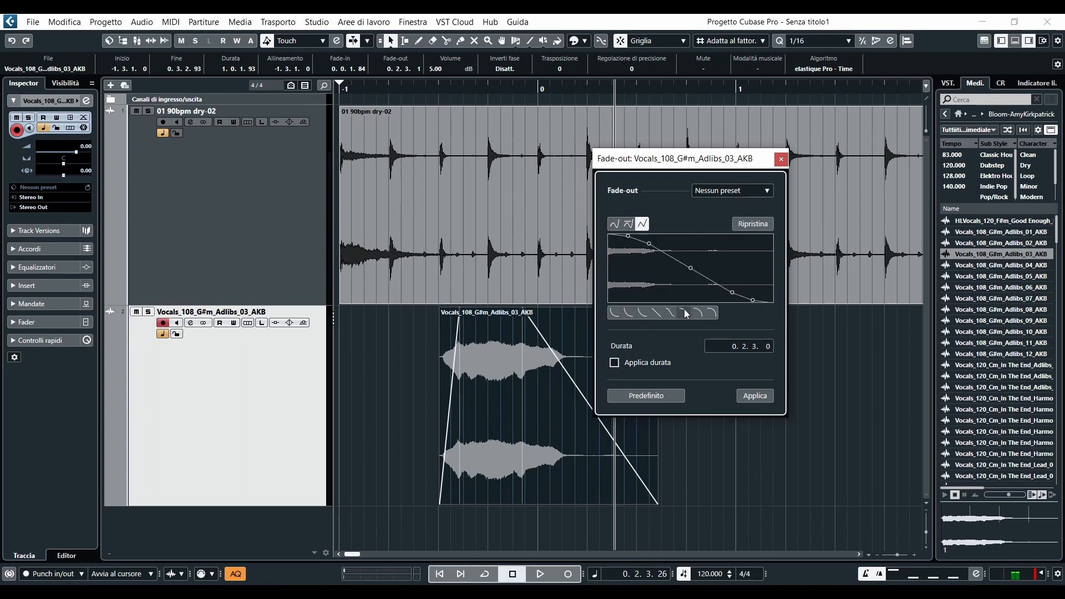
left_click(700, 312)
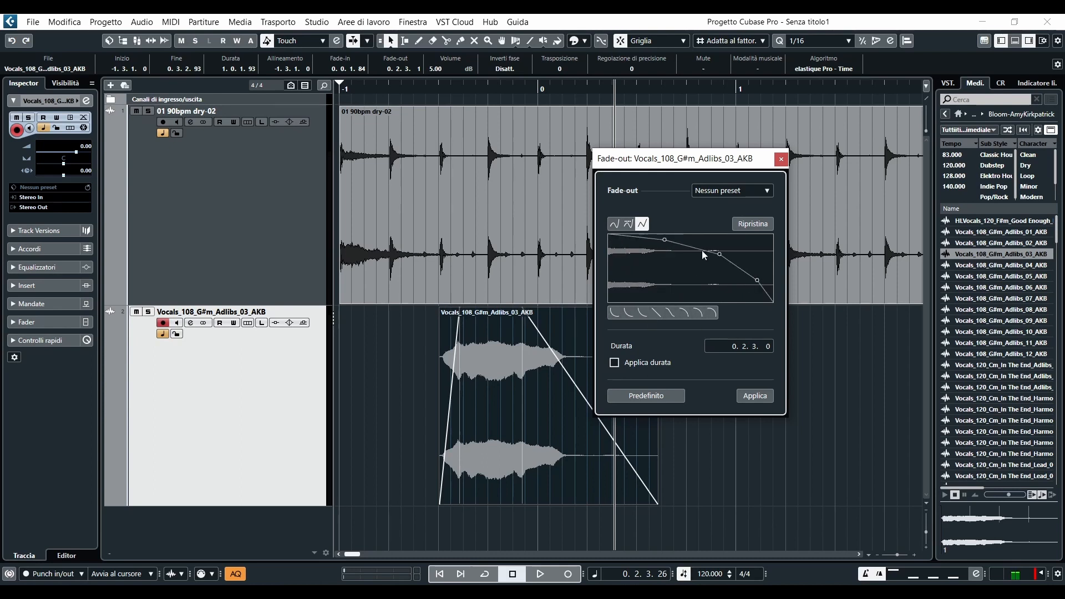
Step: Try the gentle concave, steep concave, linear and convex presets on the fade-out curve, also adjusting a point of the gentle concave one
left_click(640, 316)
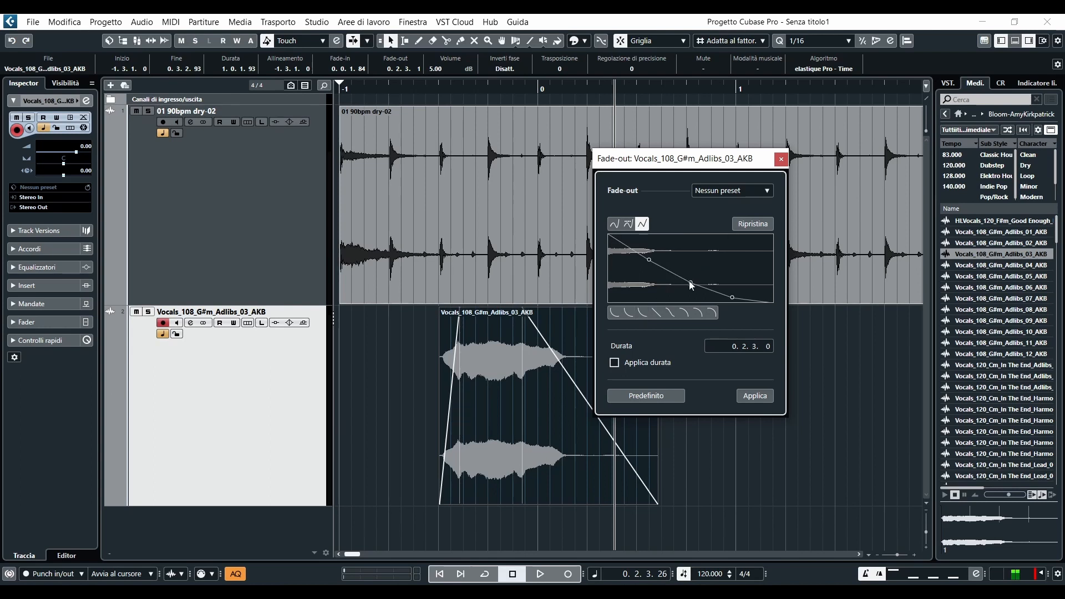
left_click_drag(690, 280, 699, 282)
left_click(614, 313)
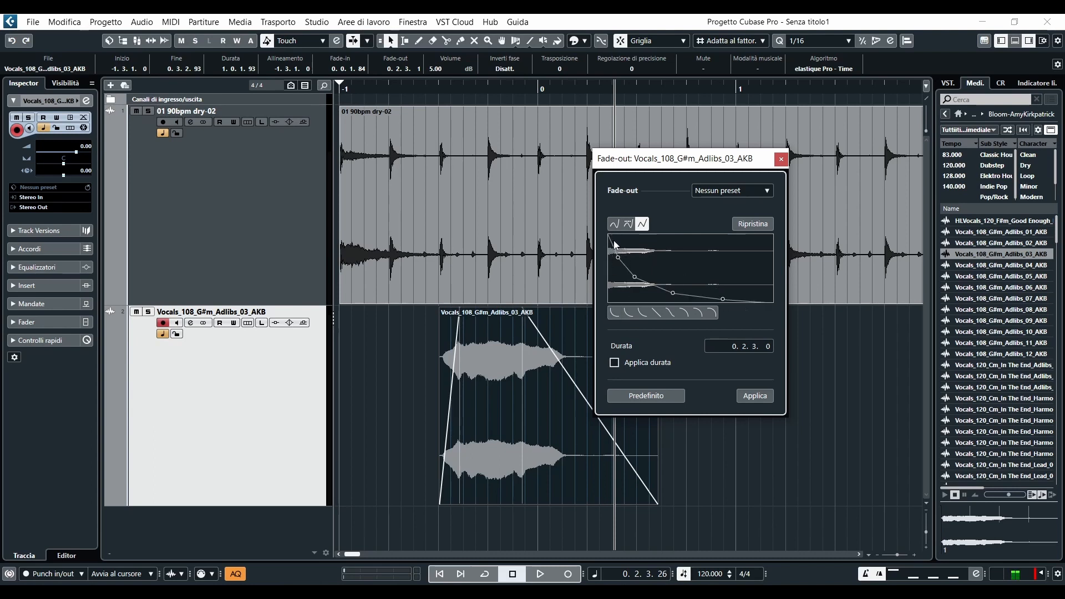
left_click(655, 311)
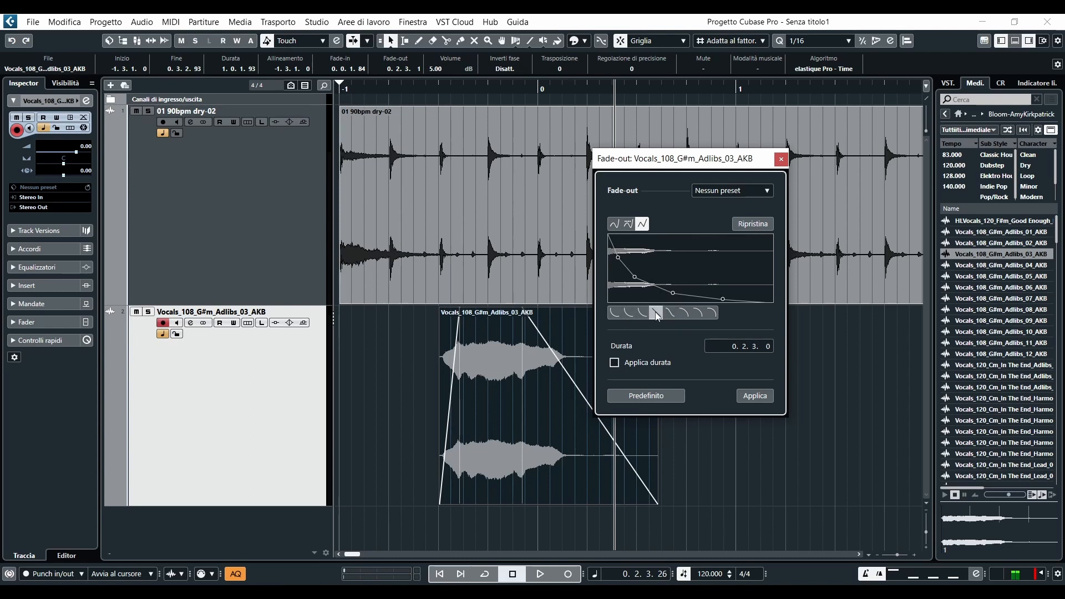
left_click(700, 315)
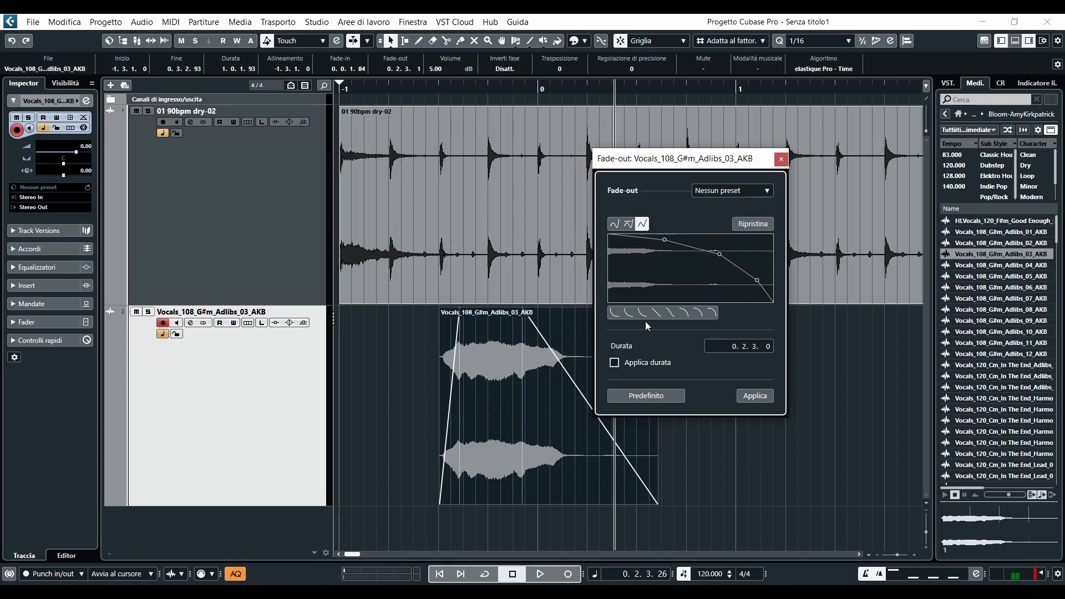
Step: Apply the steepest concave curve preset to the vocal event's fade-out and close the fade editor
left_click(616, 313)
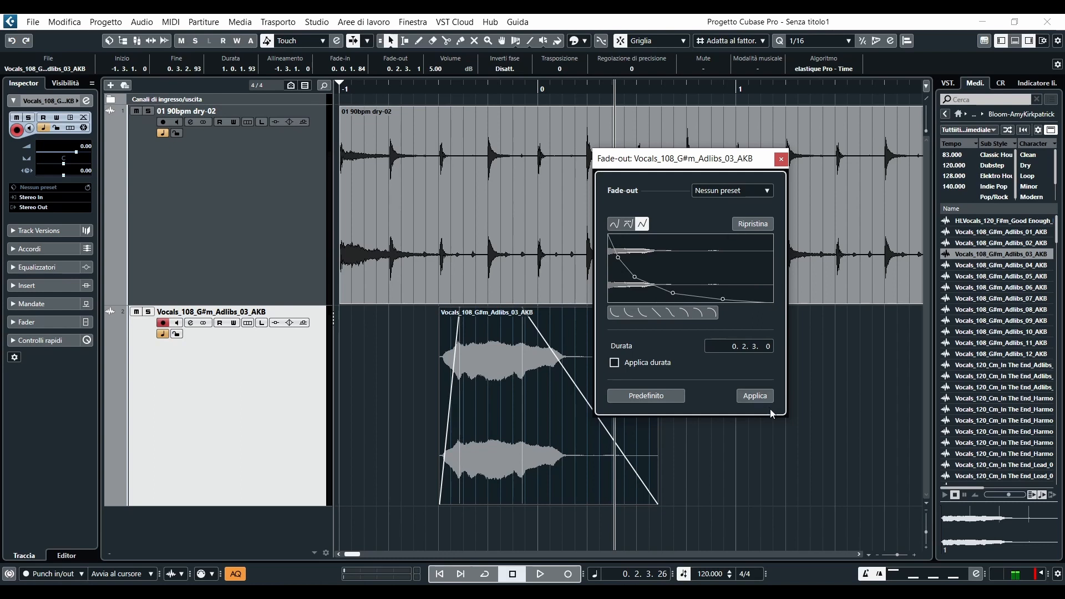
left_click(755, 396)
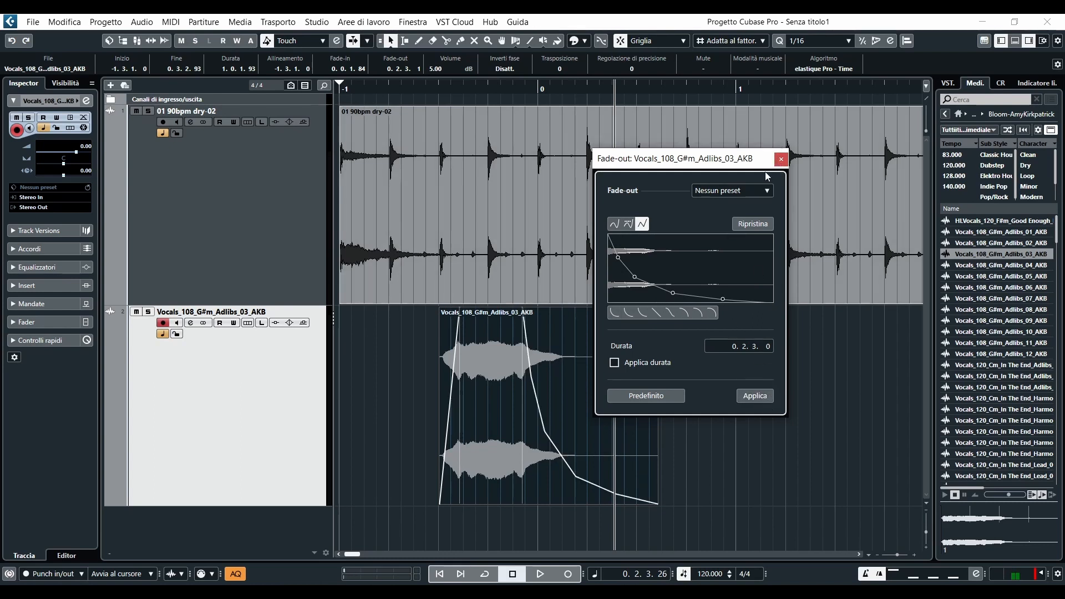
left_click(778, 163)
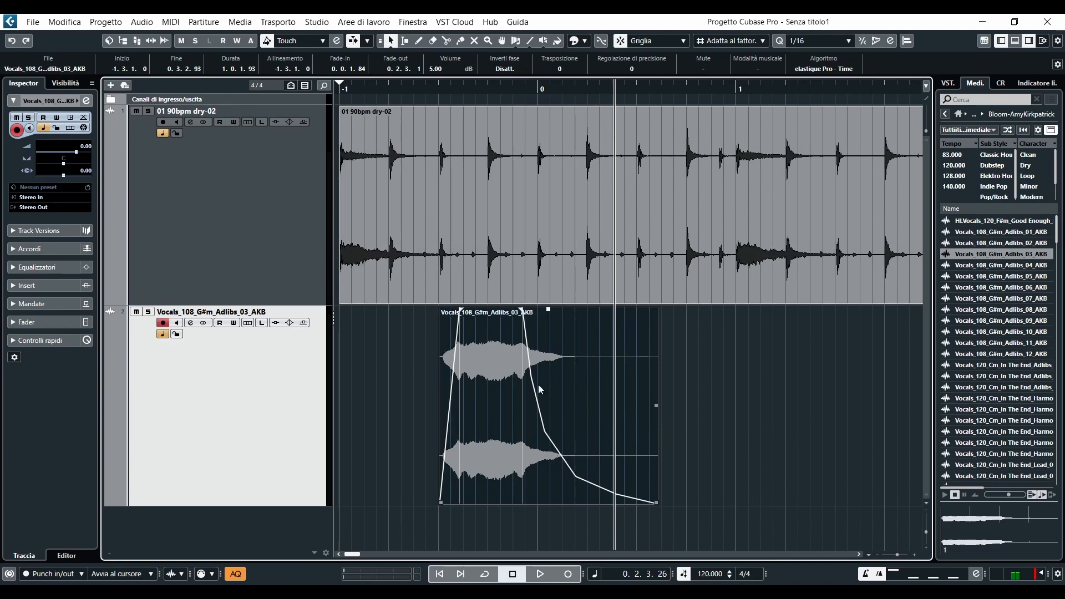
Step: Lengthen the vocal event's fade-out to about 0.3.1.8 and audition it from around the event's start
left_click_drag(521, 309, 499, 320)
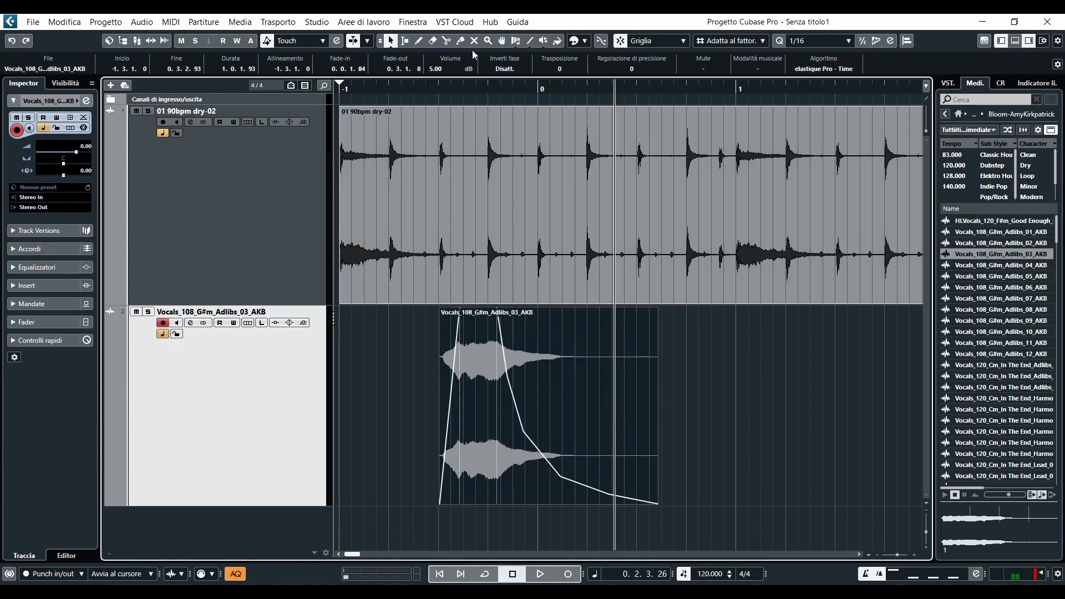
left_click_drag(432, 86, 427, 83)
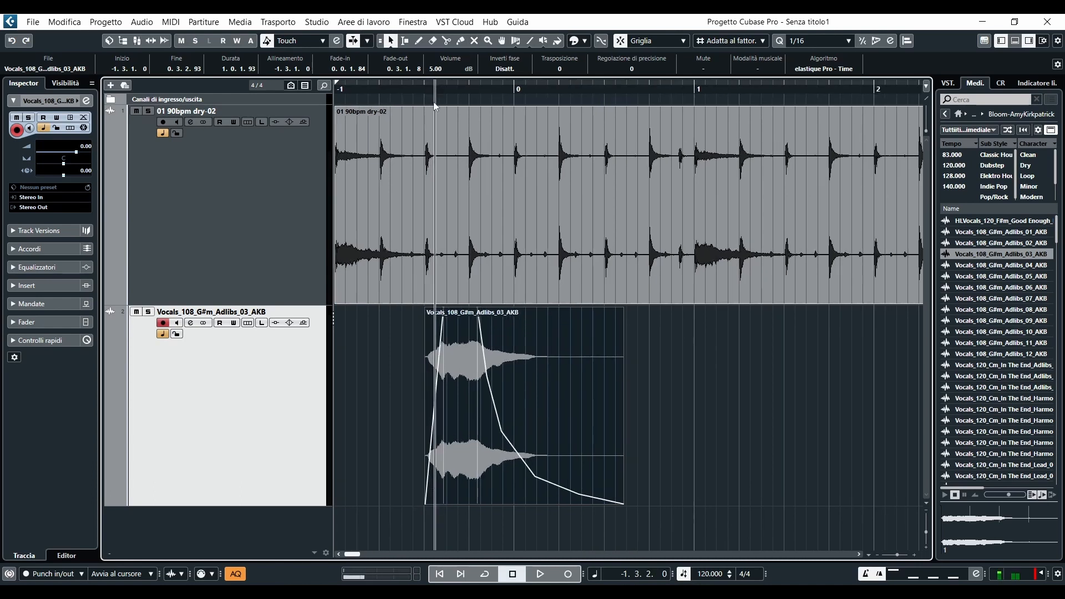
key("space")
key("space")
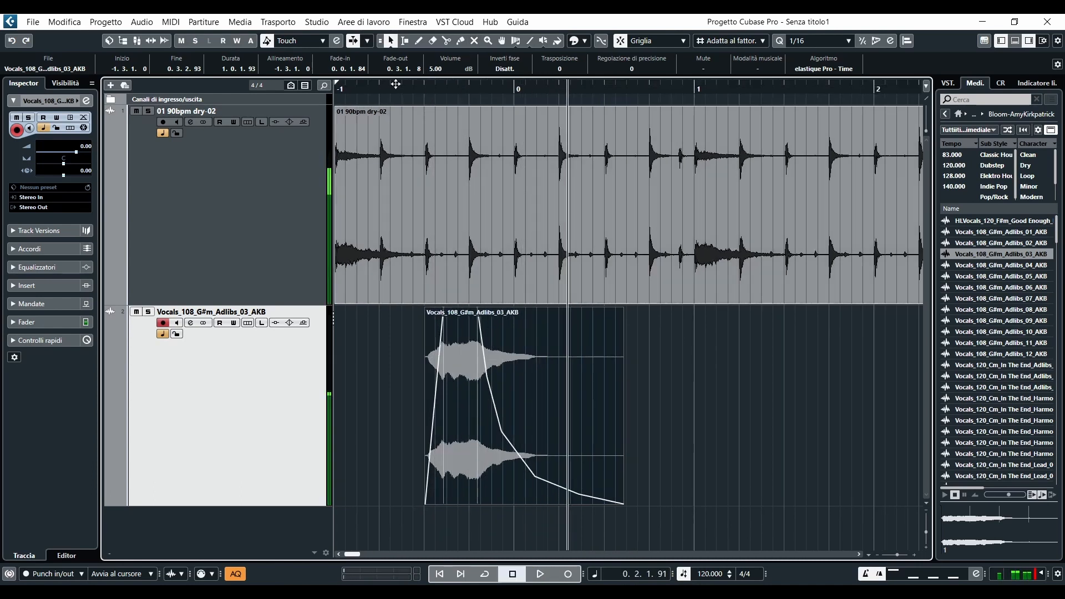
left_click(415, 89)
left_click(464, 360)
key("space")
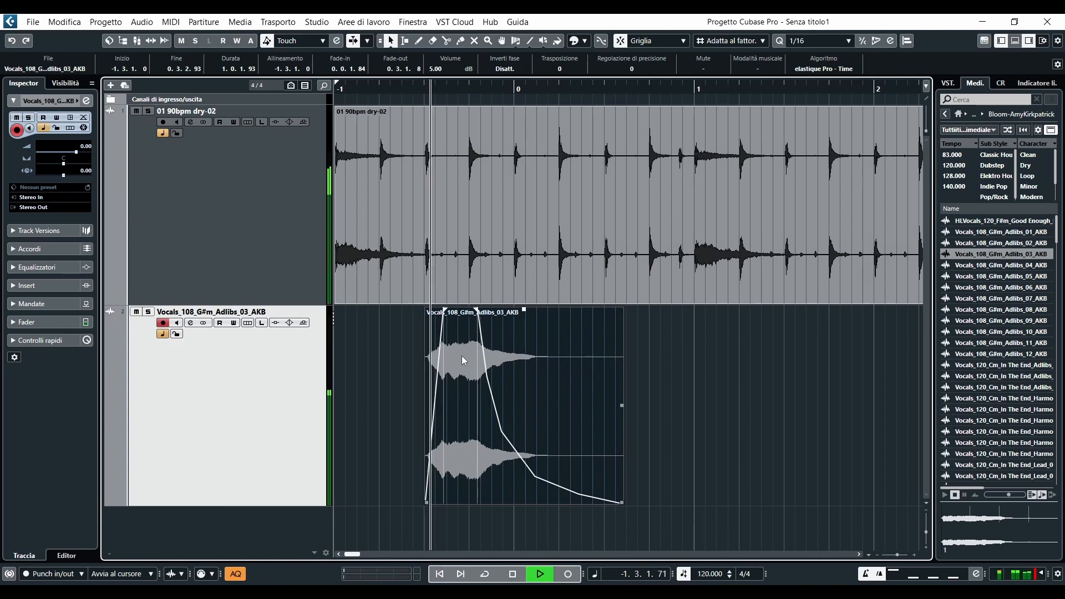
key("space")
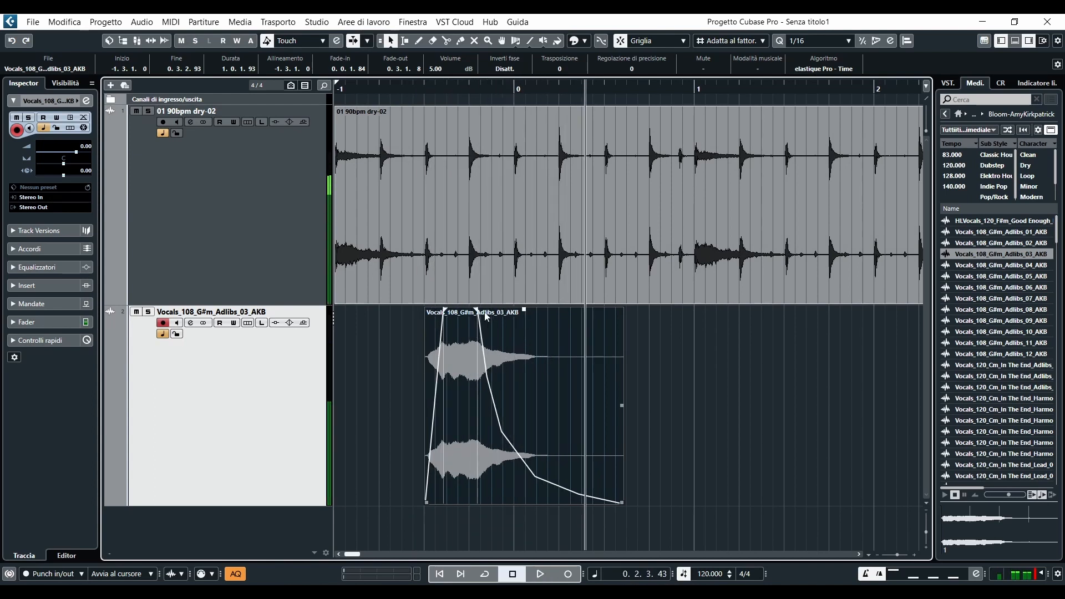
Step: Shorten the vocal event's fade-out to about 0.2.3.41 and apply the linear curve preset to it
left_click_drag(479, 313, 499, 318)
double_click(531, 337)
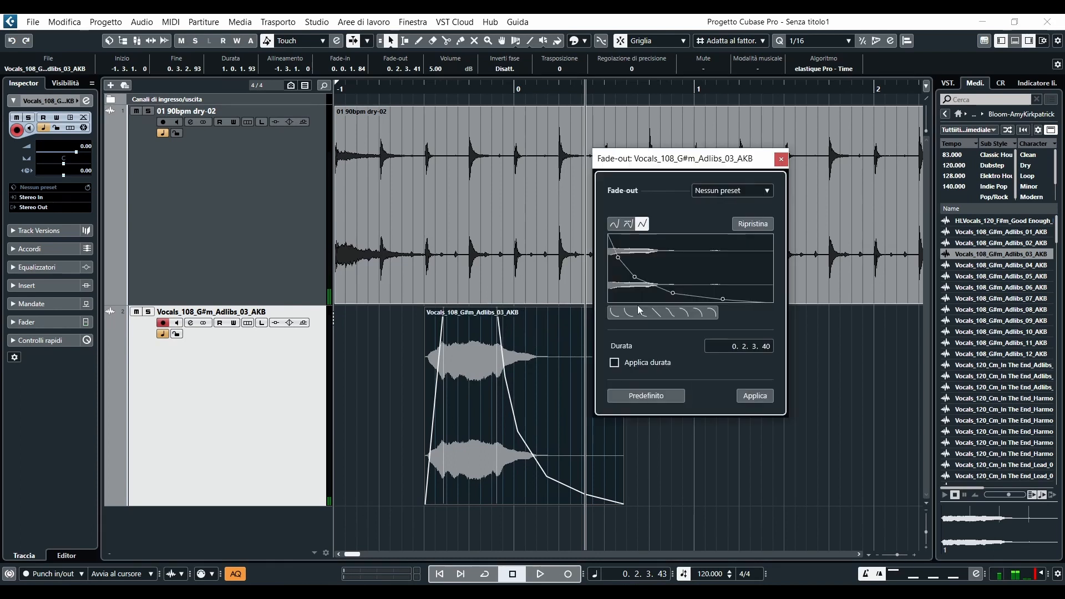
left_click(658, 316)
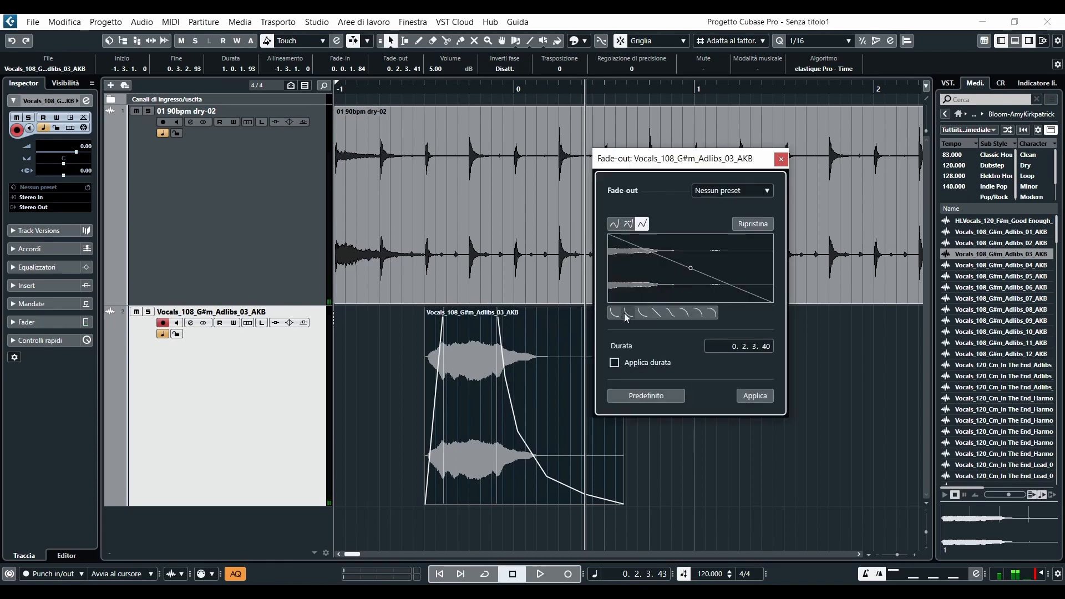
left_click(765, 396)
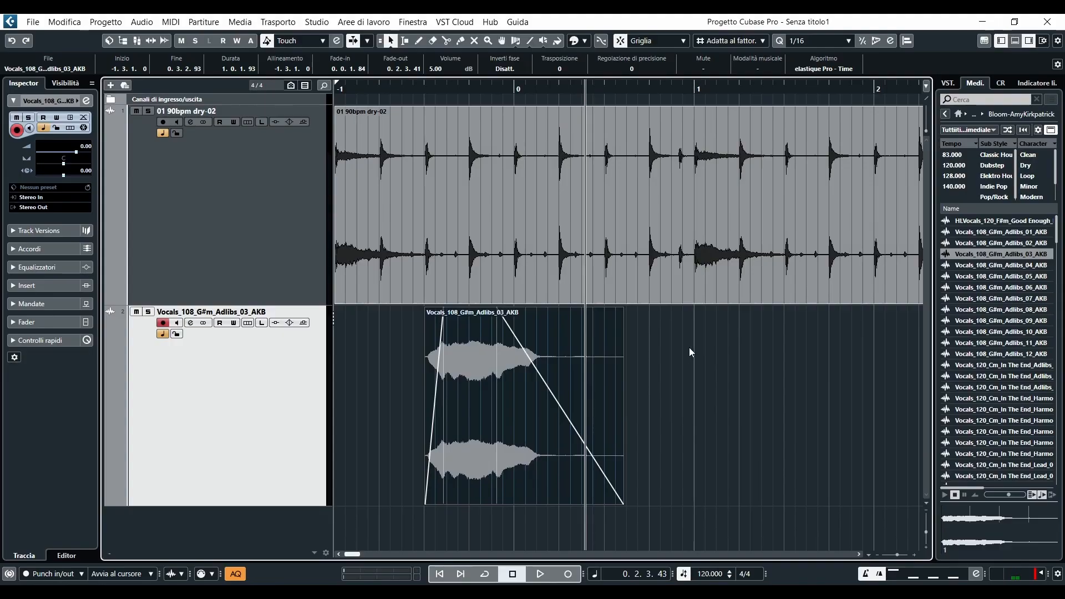
left_click(686, 348)
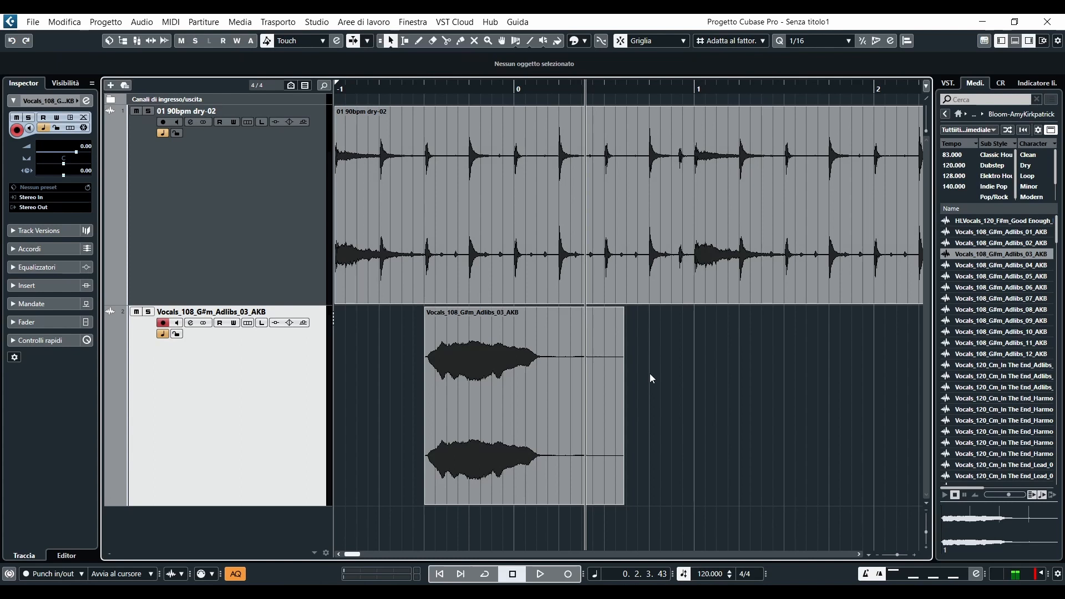
Step: Remove the fade-out and fade-in from the vocal event by bringing both lengths to 0.0.0.0
left_click(552, 421)
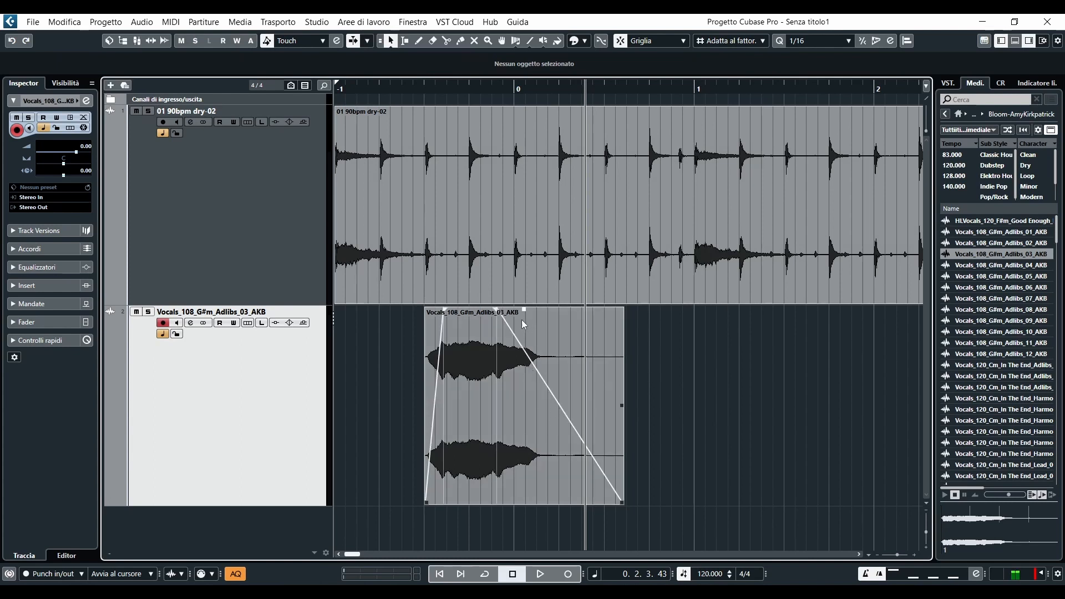
left_click_drag(524, 310, 638, 337)
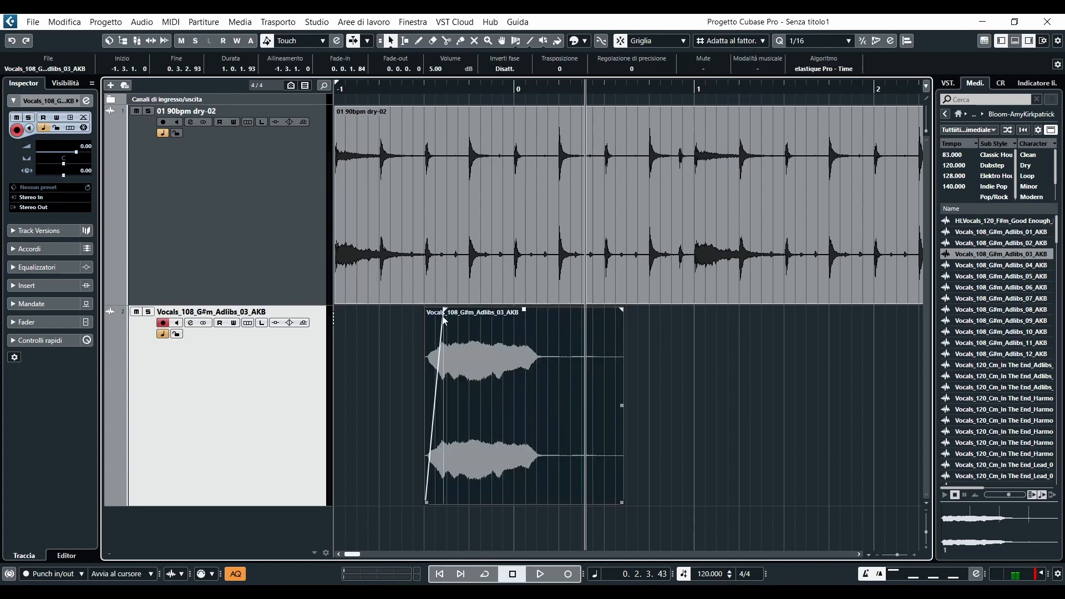
left_click_drag(444, 311, 410, 315)
key("g")
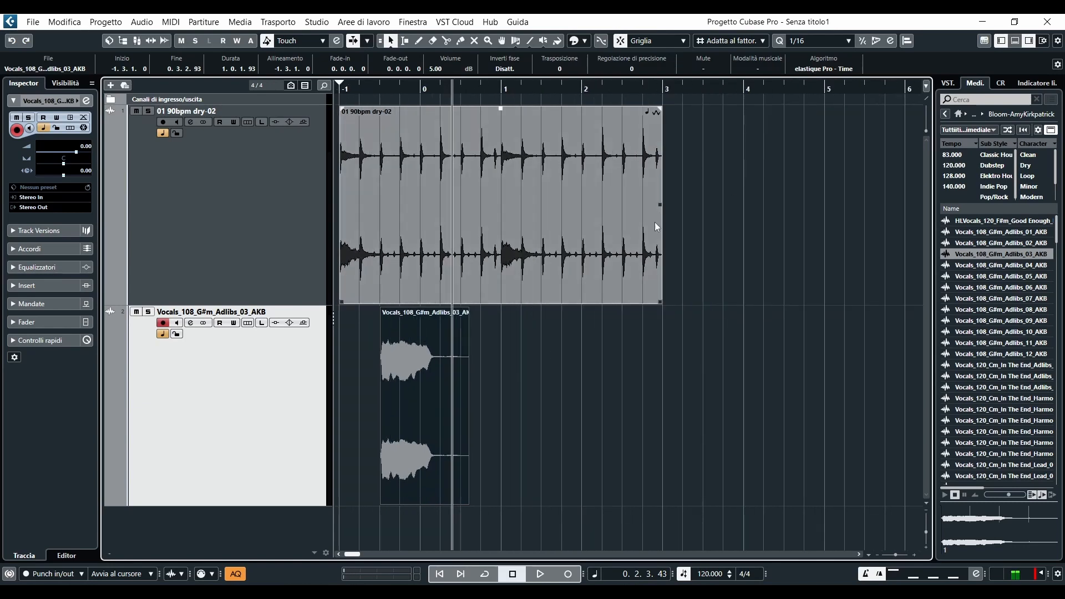
Step: Try the normal resize handles at the end and start of the 01 90bpm dry-02 drum event
mouse_move(655, 304)
left_mouse_down()
mouse_move(484, 290)
mouse_move(663, 291)
left_mouse_up()
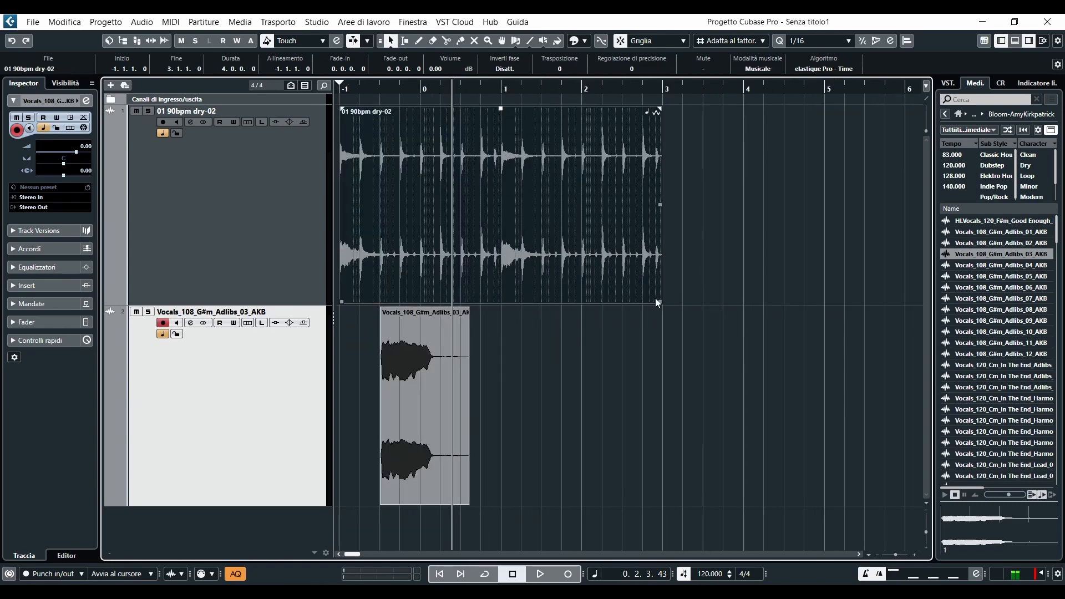
mouse_move(344, 301)
left_mouse_down()
mouse_move(422, 290)
mouse_move(339, 291)
left_mouse_up()
mouse_move(658, 300)
left_mouse_down()
mouse_move(580, 303)
mouse_move(661, 302)
left_mouse_up()
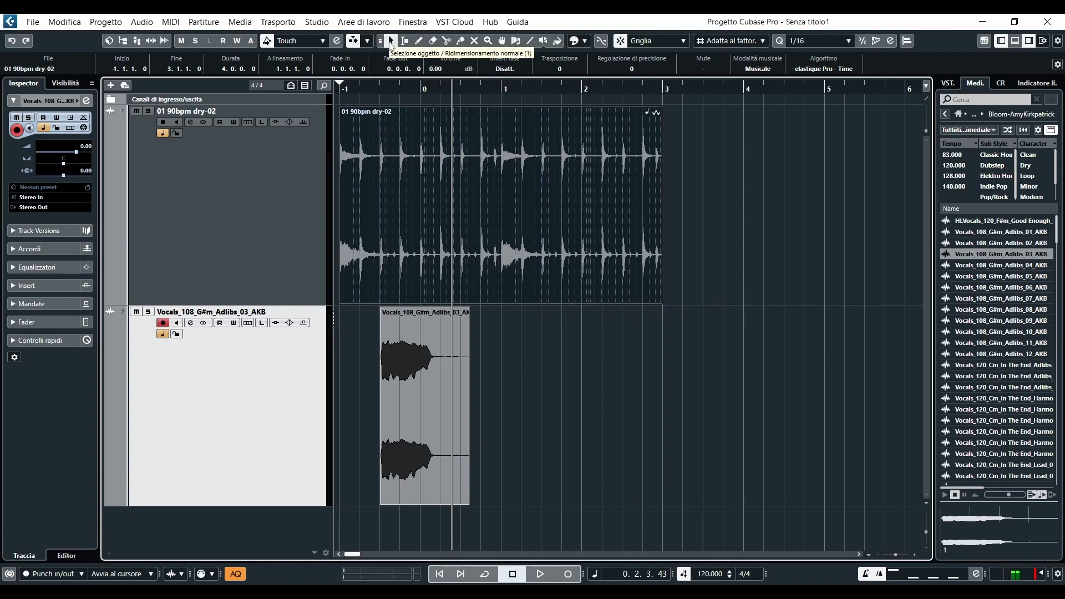
Step: Choose the resize mode Cambio di dimensioni con spostamento del contenuto and try it on the drum event's end
left_click(391, 41)
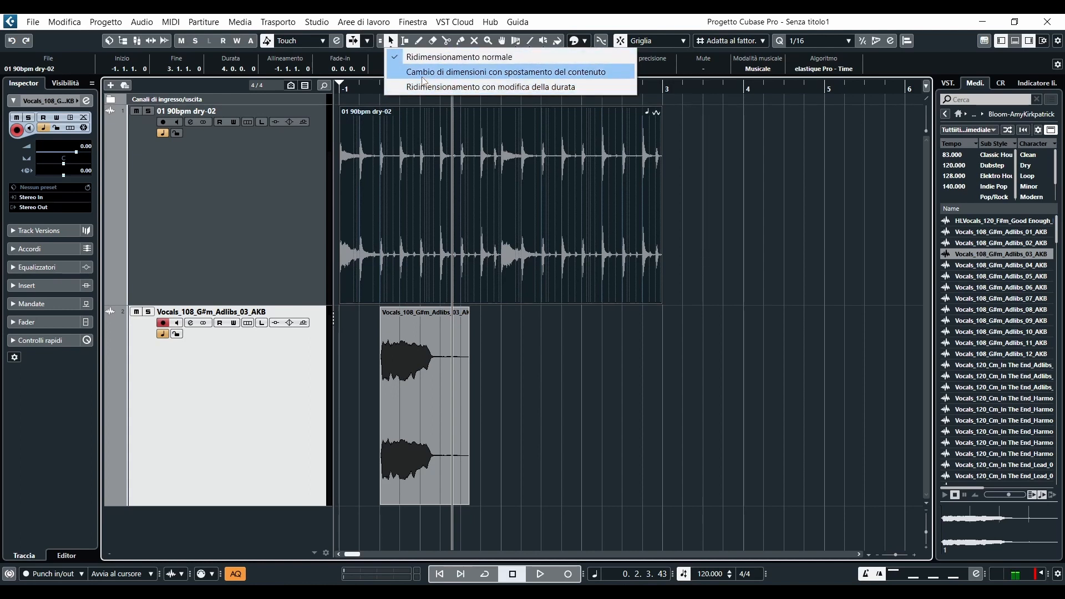
left_click(531, 79)
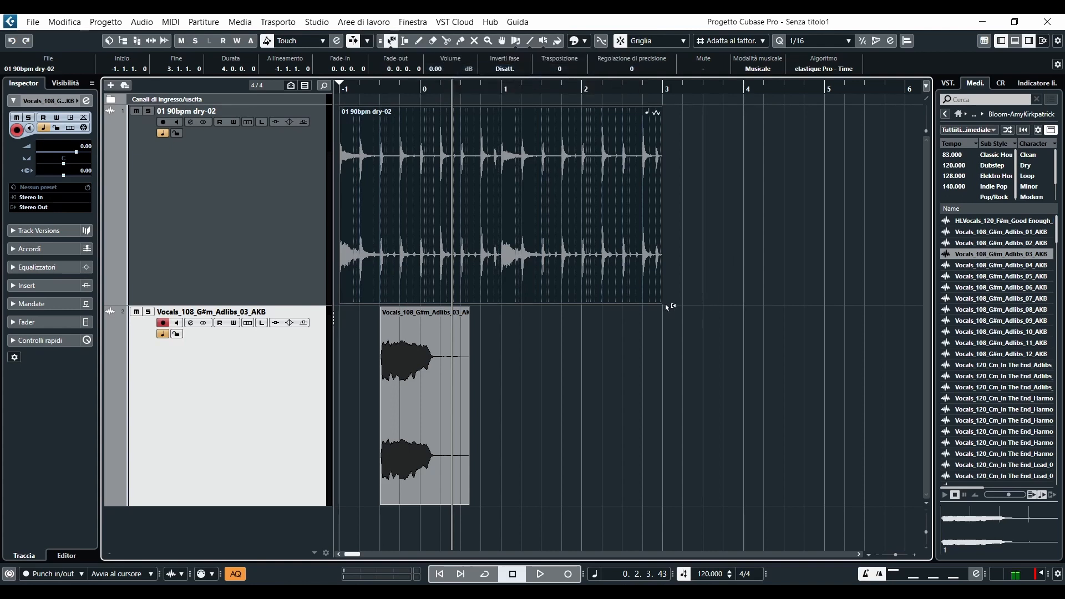
left_click_drag(660, 303, 688, 270)
Step: Set the object selection tool's resize mode to Ridimensionamento con modifica della durata
left_click(391, 41)
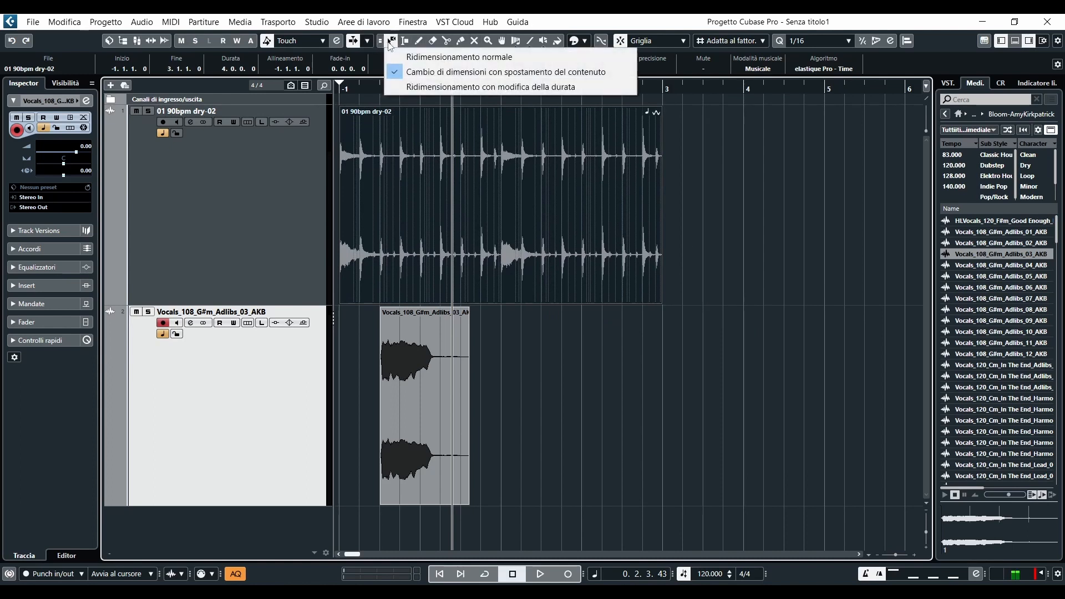
left_click(411, 87)
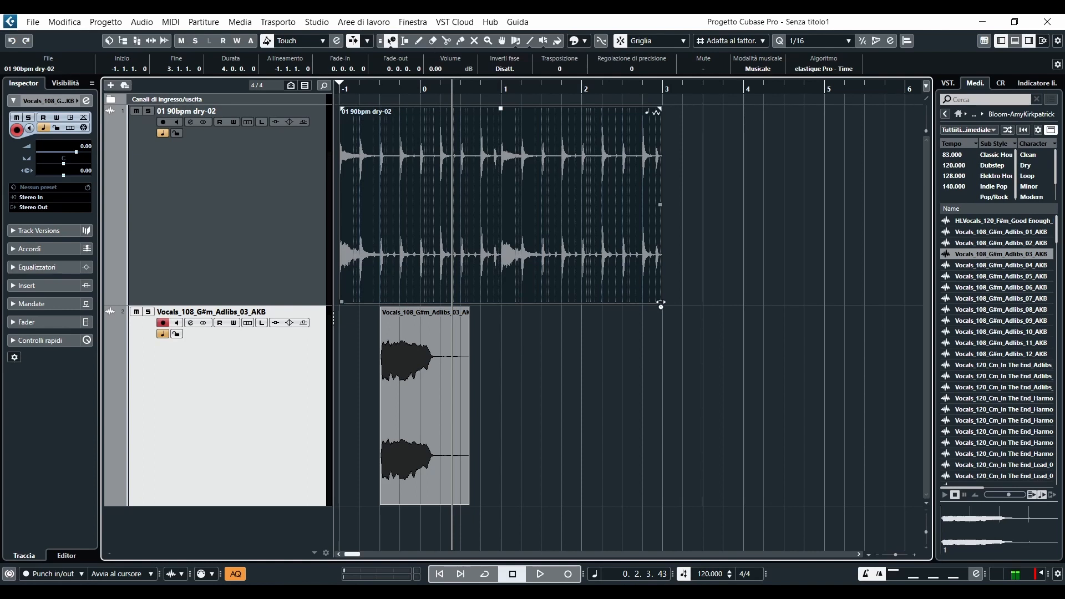
left_click(677, 232)
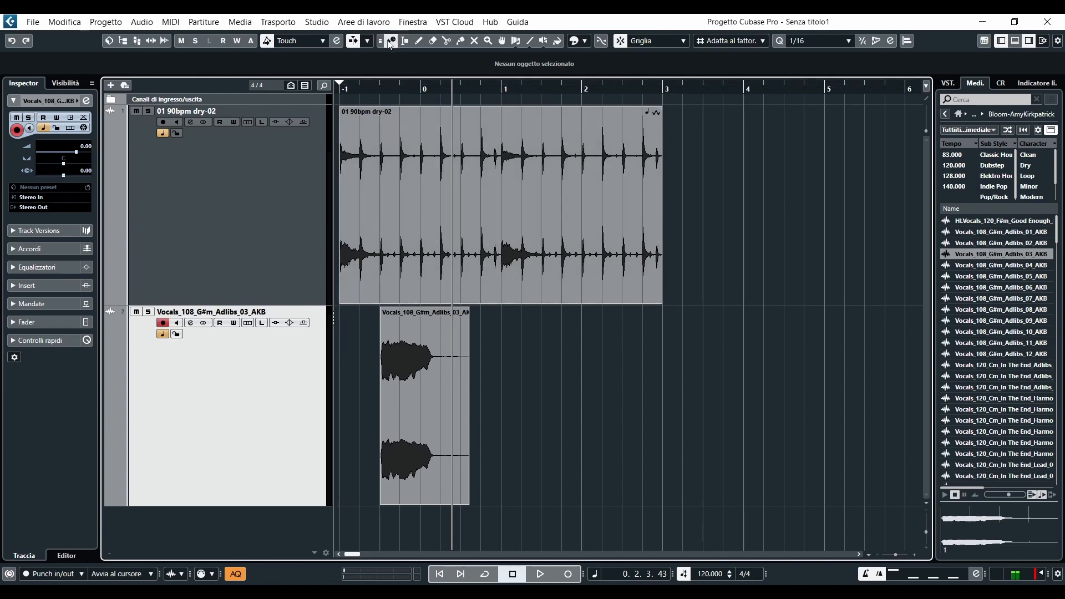
left_click(391, 46)
left_click(466, 83)
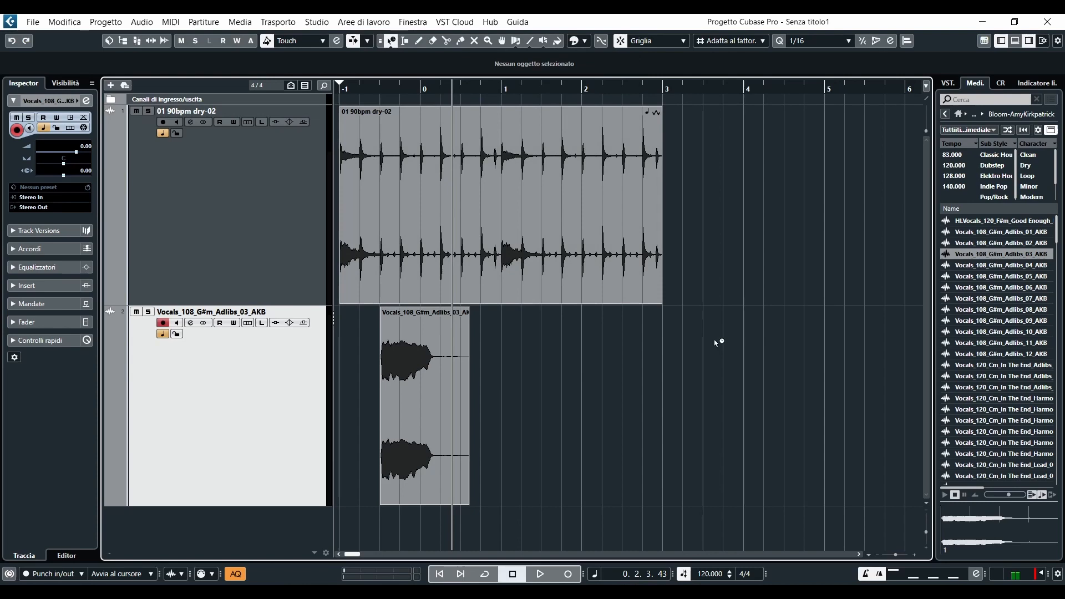
Step: Time-compress the 01 90bpm dry-02 event to a length of 3.0.0.0 and play it back
left_click(662, 304)
left_click_drag(663, 302, 584, 289)
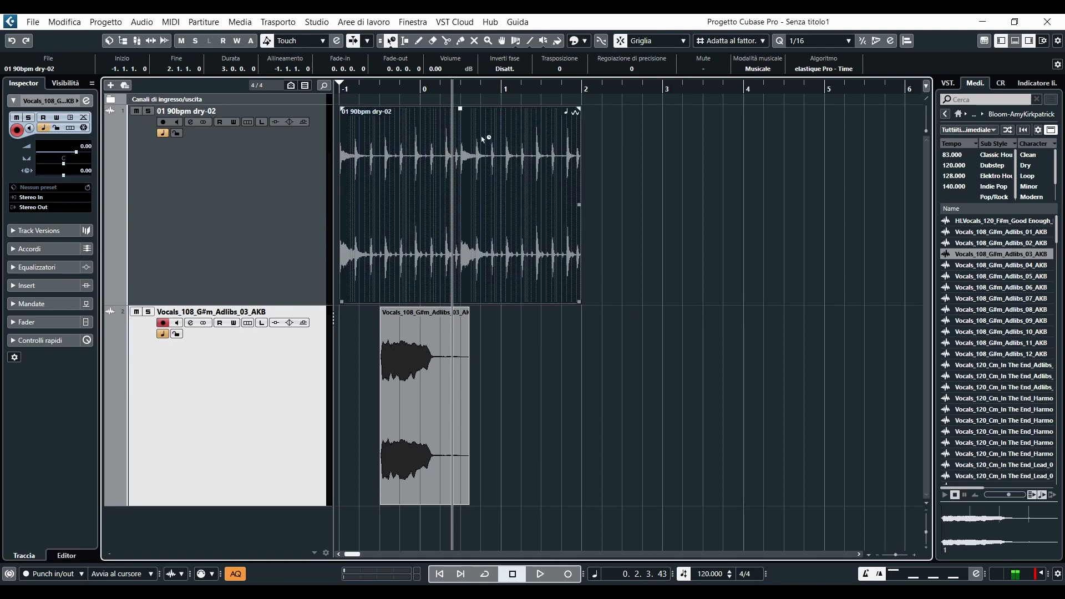
key("space")
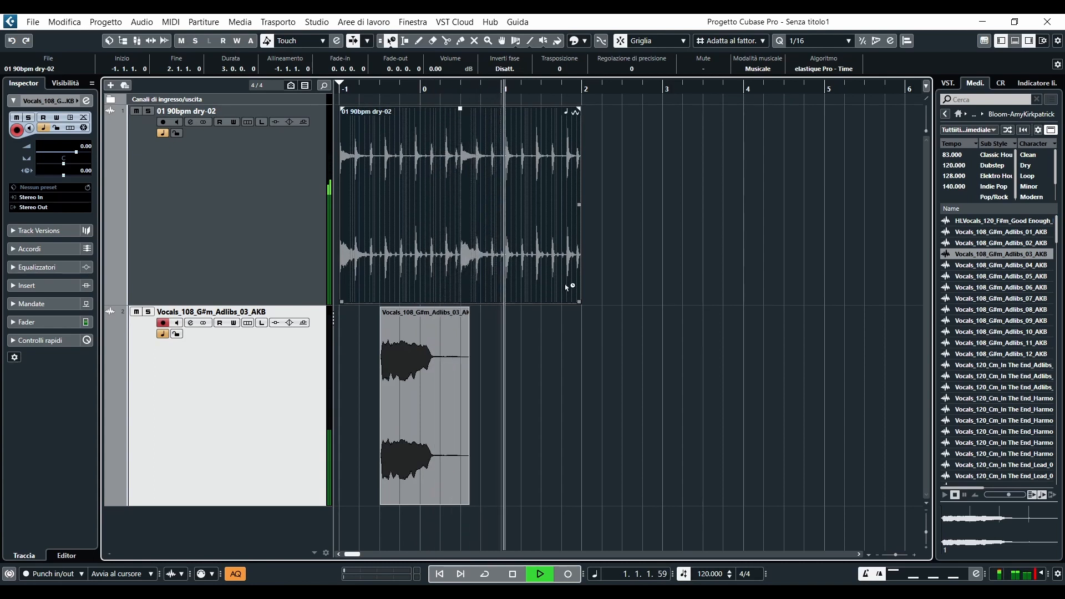
key("space")
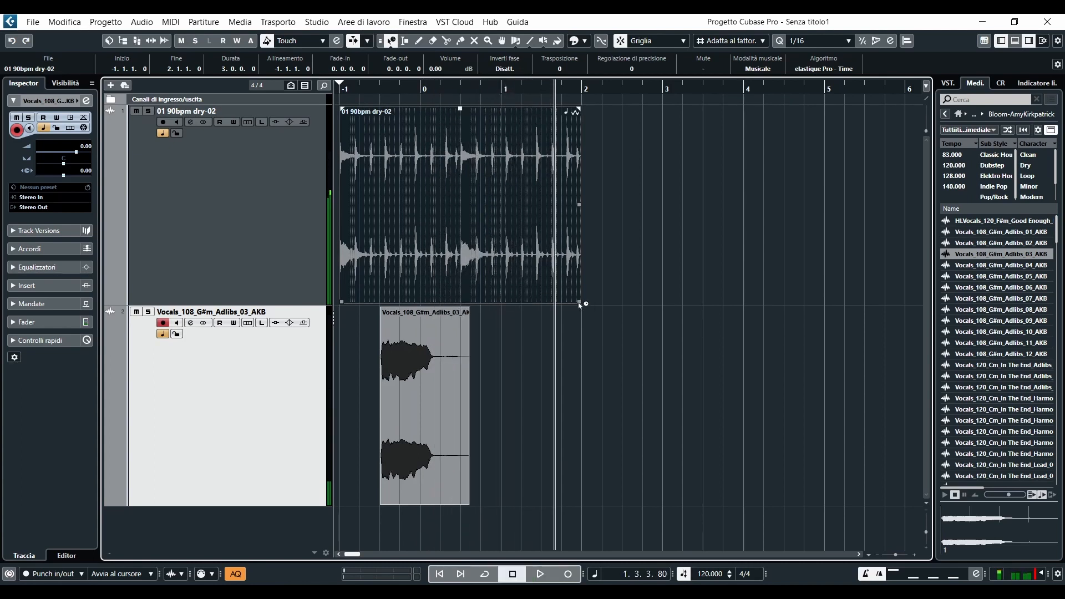
Step: Time-compress the drum event to a length of 2.0.0.0 and play it from its start with the vocal track muted
left_click_drag(578, 304, 499, 304)
key("Home")
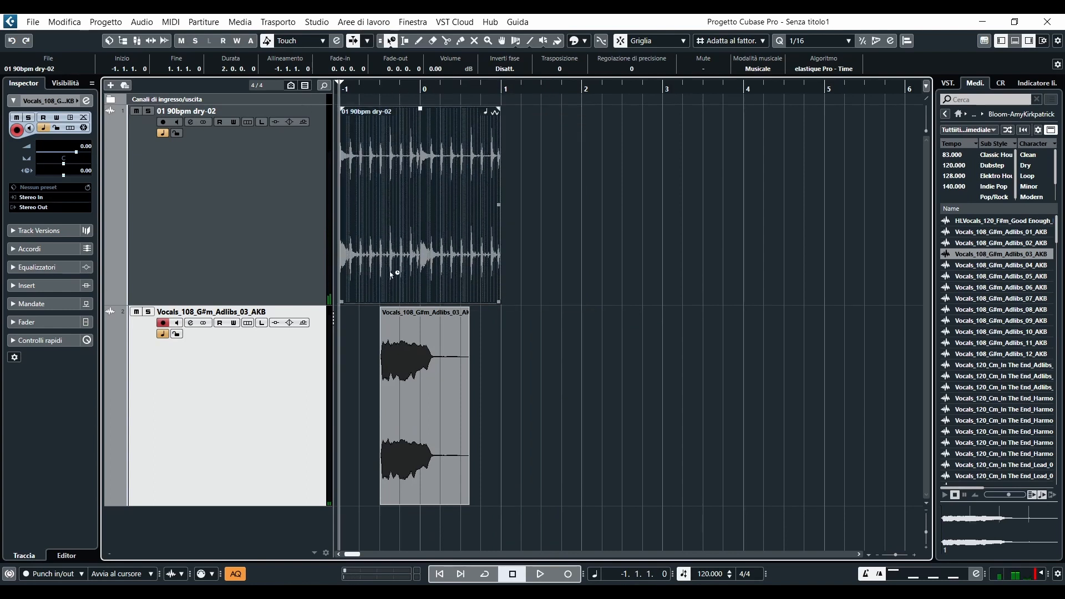
key("space")
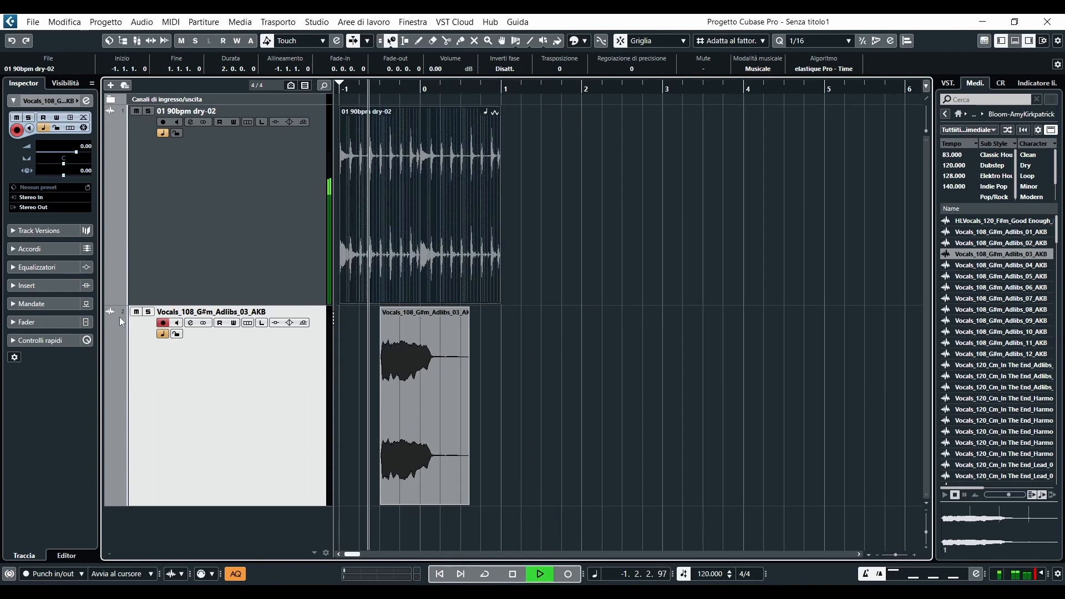
key("s")
left_click(148, 313)
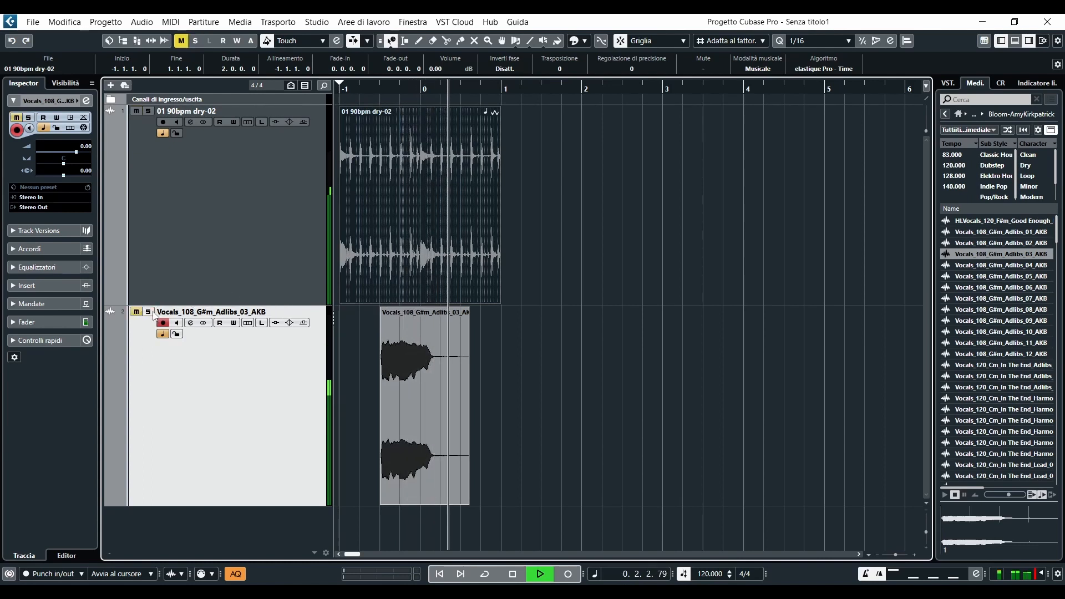
key("space")
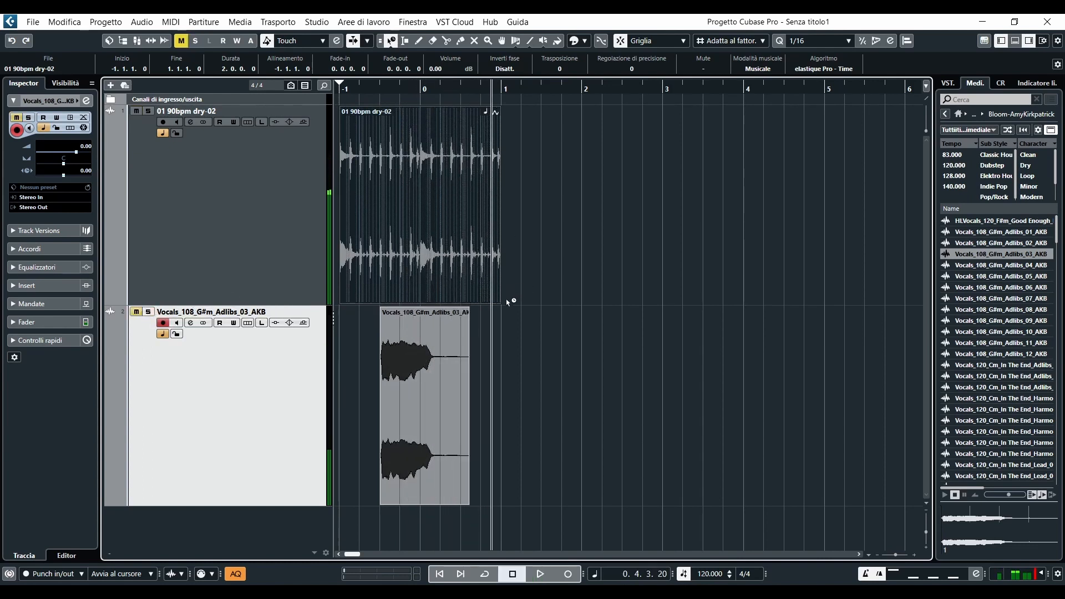
left_click_drag(359, 87, 341, 87)
key("space")
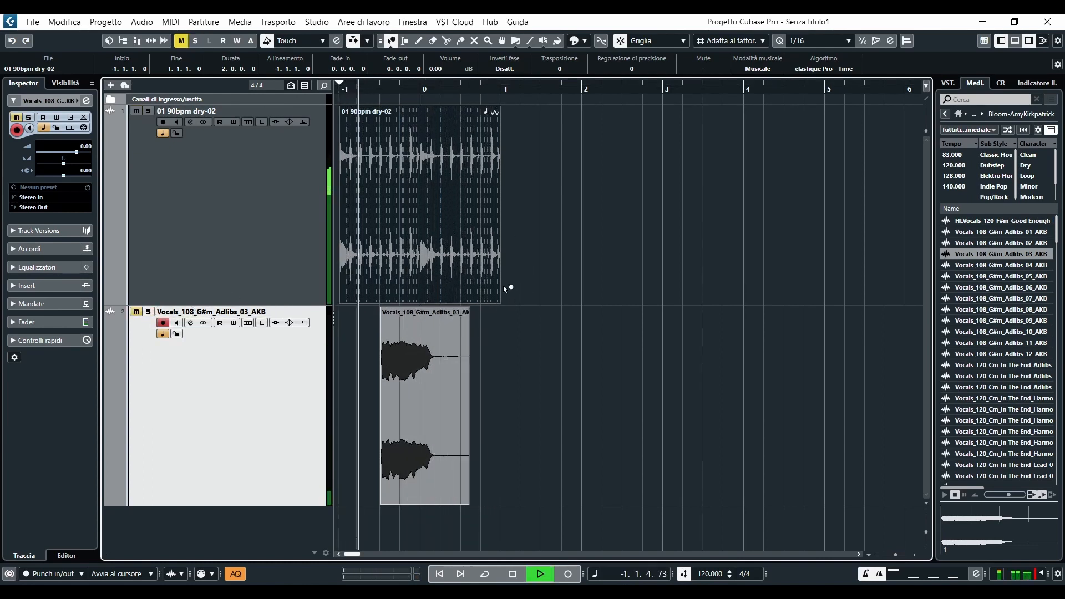
Step: Stop playback and time-stretch the 01 90bpm dry-02 drum event to a length of 4.0.0.0
key("space")
left_click_drag(500, 303, 661, 306)
scroll(613, 199, "right", 1)
scroll(613, 202, "down", 1)
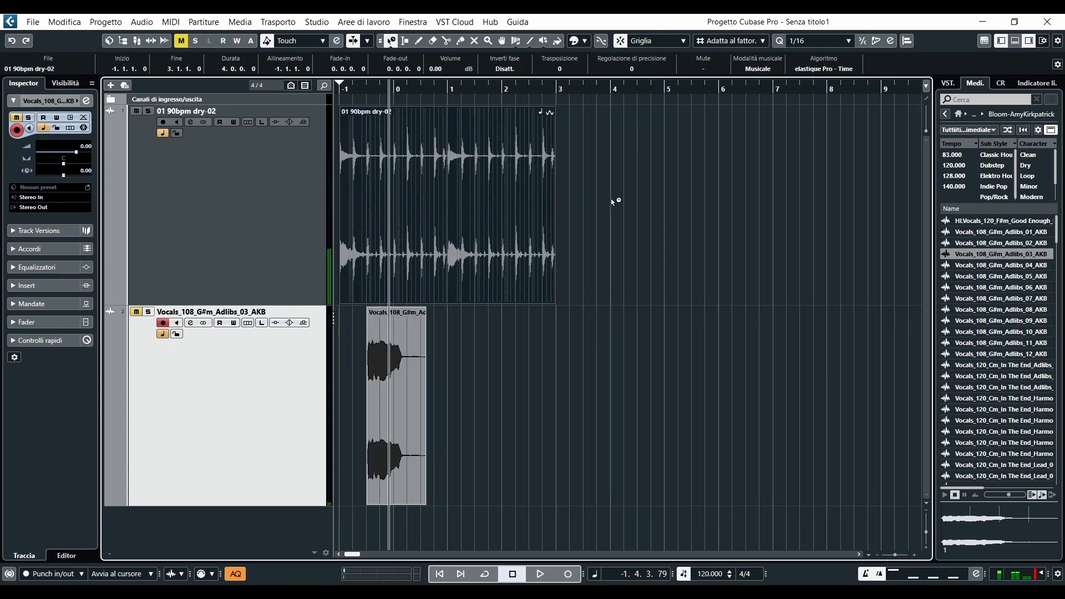
scroll(569, 135, "down", 1)
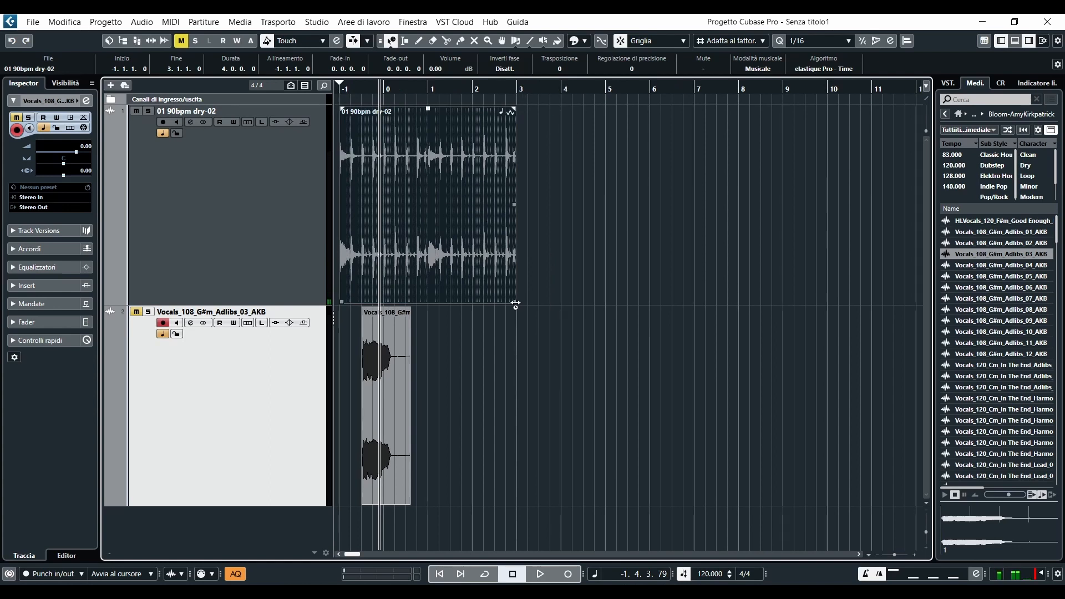
Step: Try time-stretching the drum event to a length of 8.0.0.0, play it from its start and undo the stretch
left_click_drag(516, 303, 693, 311)
left_click_drag(384, 88, 293, 87)
key("space")
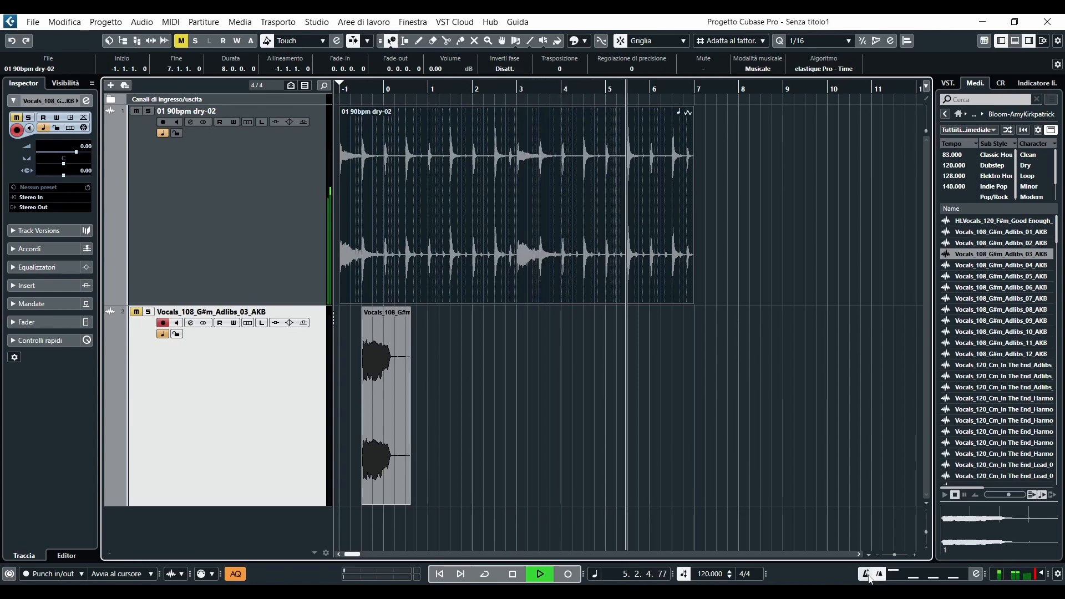
key("space")
key("ctrl+z")
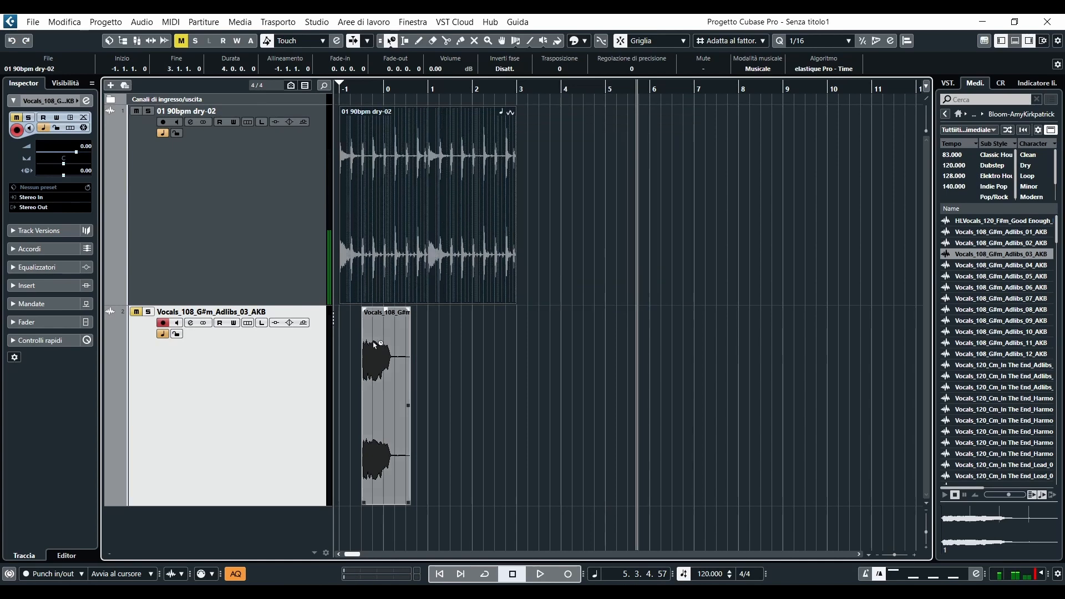
Step: Unmute the Vocals_108_G#m_Adlibs_03_AKB track and play the project from the vocal event's start
left_click(137, 312)
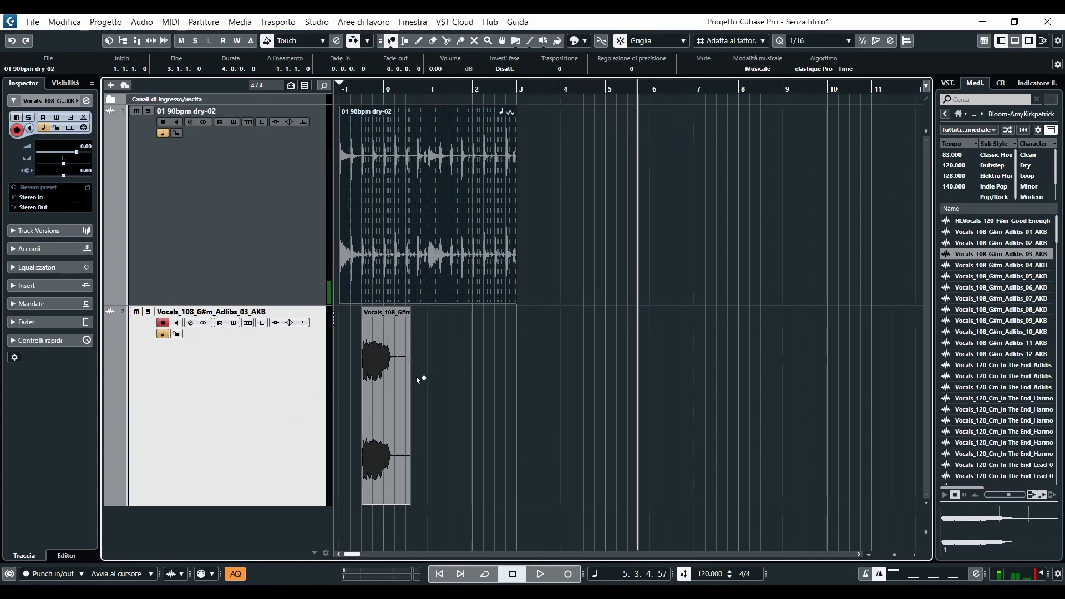
scroll(356, 374, "up", 3)
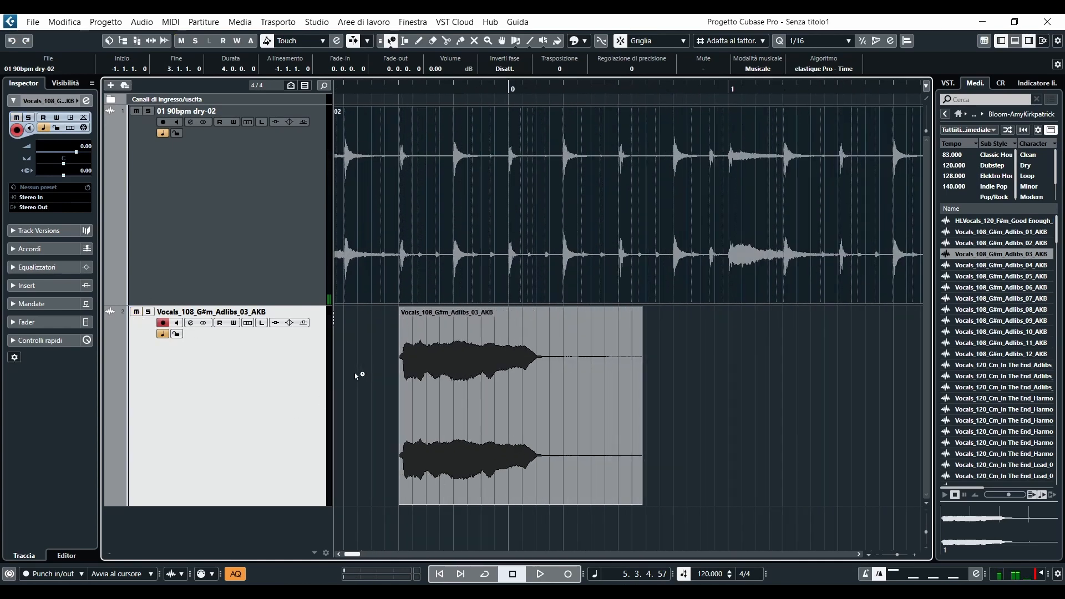
left_click(398, 87)
key("space")
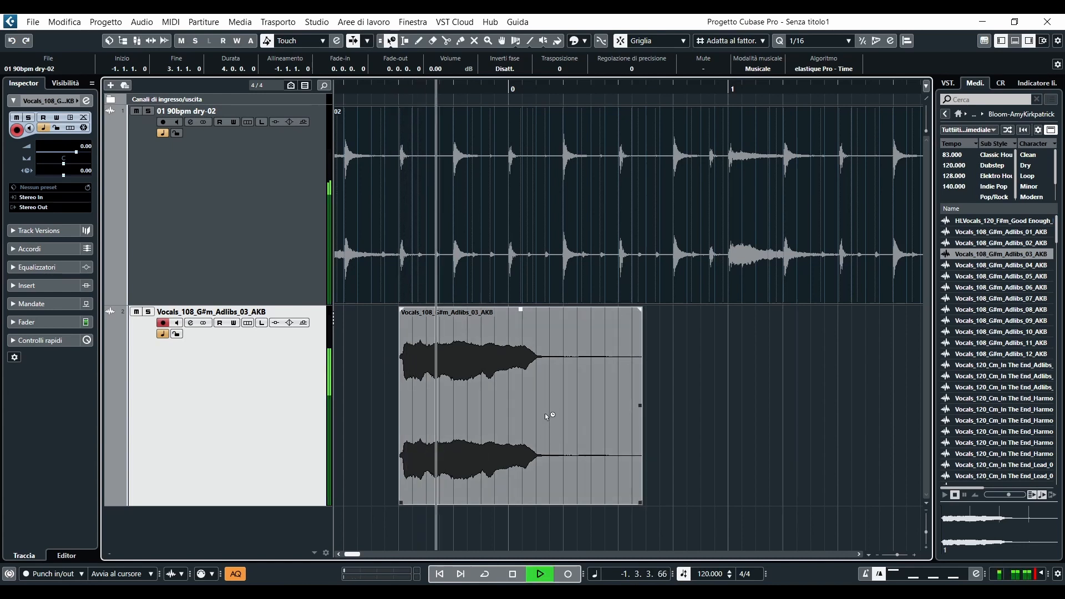
key("space")
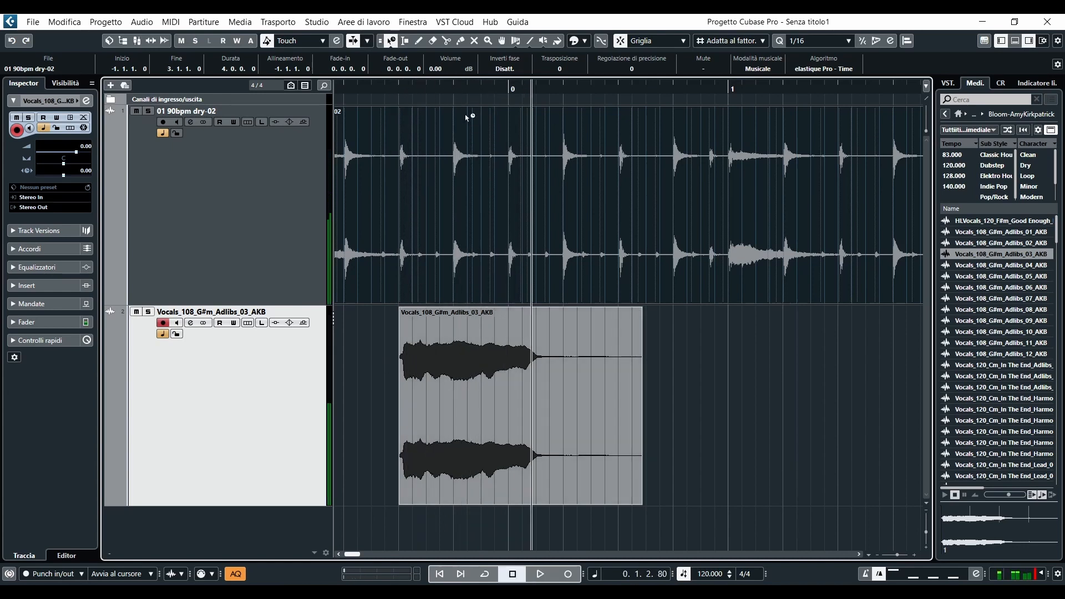
Step: Time-stretch the vocal event to a length of 2.0.0.0 and move it to start at 0.1.1.0
left_click_drag(638, 506, 836, 517)
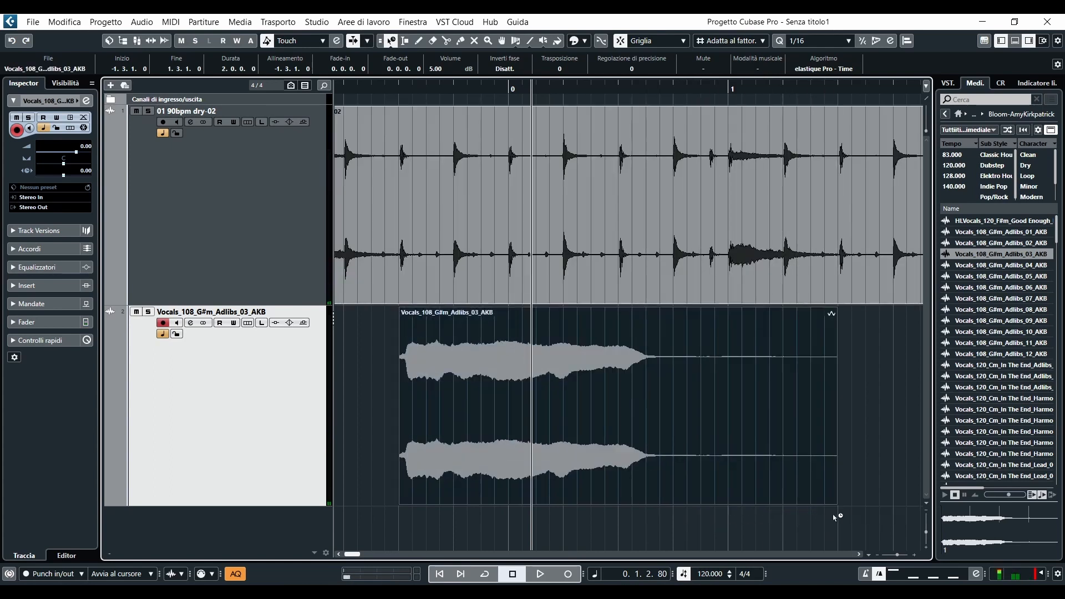
key("g")
key("g")
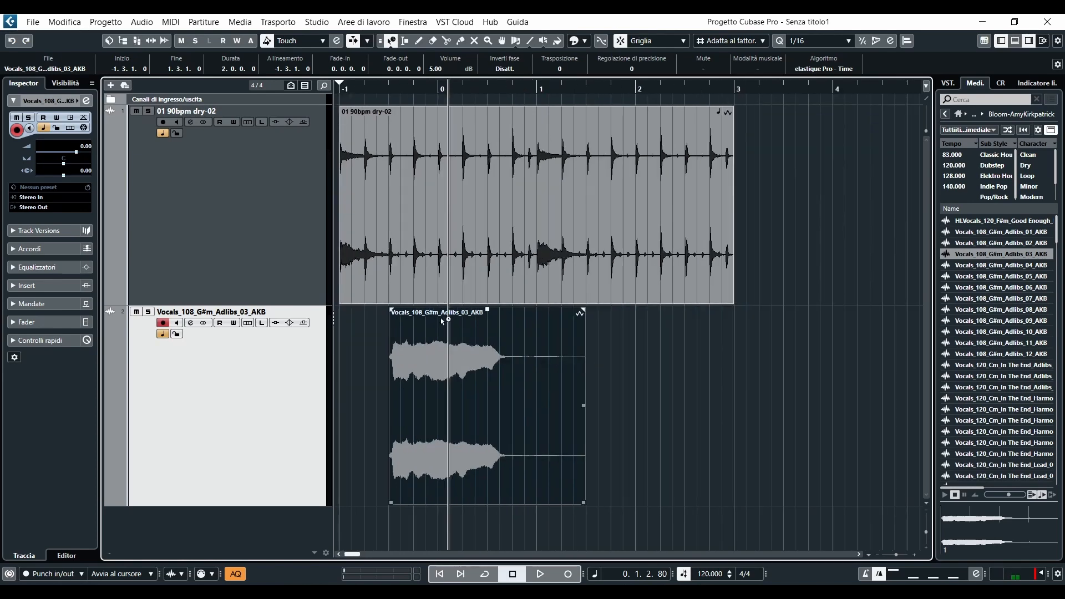
left_click_drag(431, 324, 486, 408)
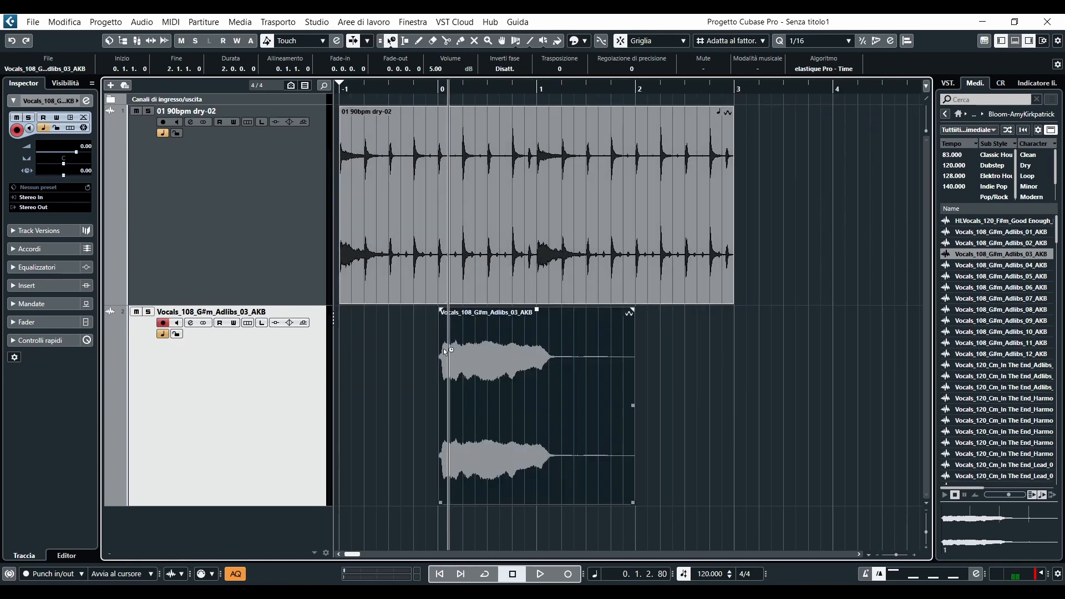
key("h")
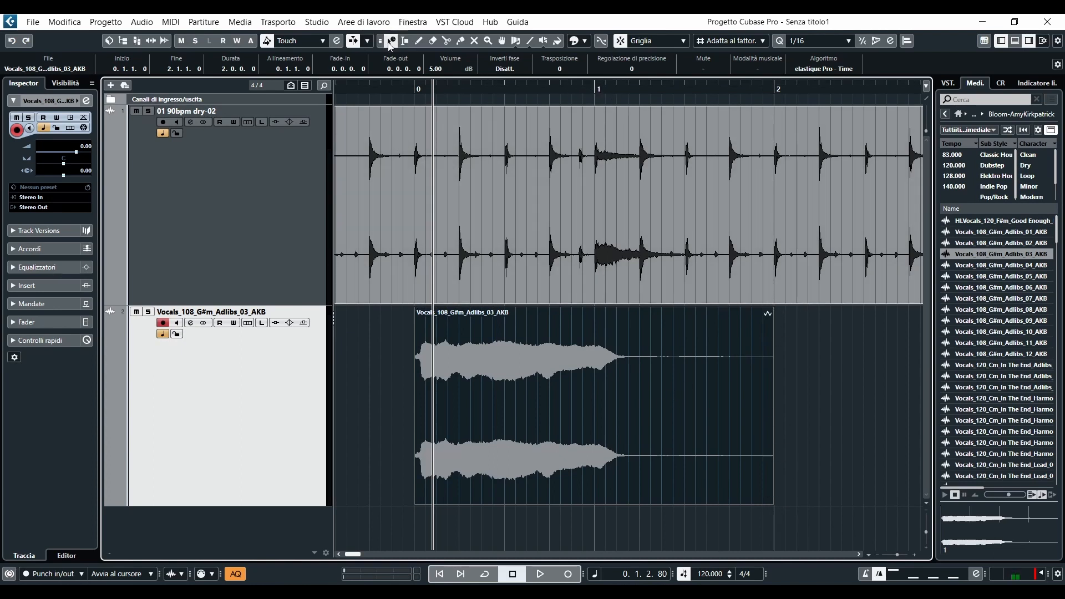
Step: Switch the object selection tool to normal resizing and trim the vocal event's end to a length of 1.1.2.0
left_click(391, 41)
left_click(427, 50)
left_click_drag(772, 501, 661, 499)
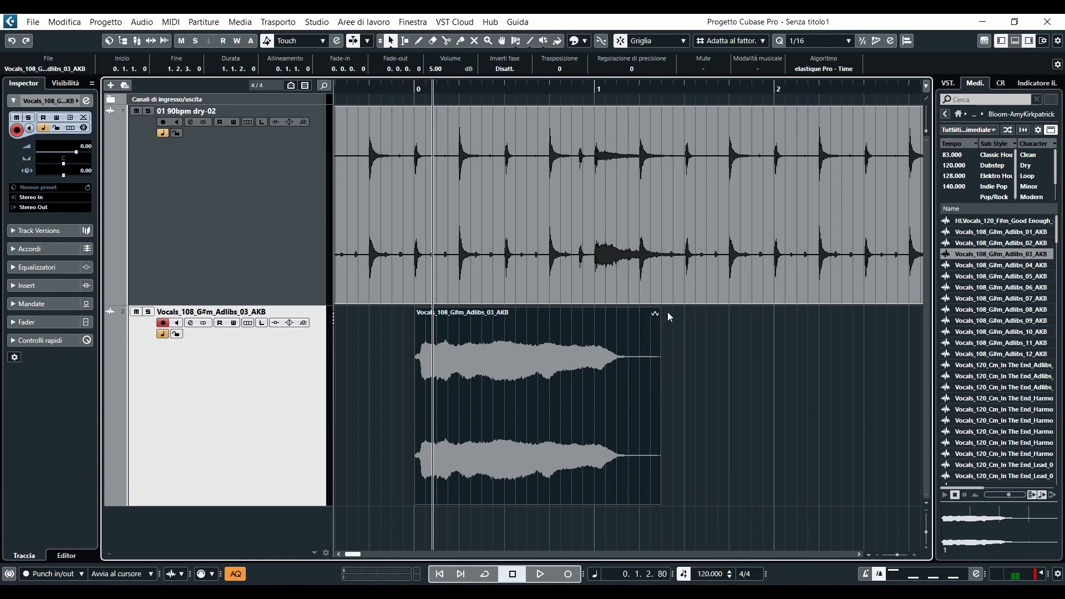
Step: Add a fade-out of 0.2.1.104 to the vocal event and play it from its start
left_click_drag(655, 314, 548, 314)
left_click(414, 86)
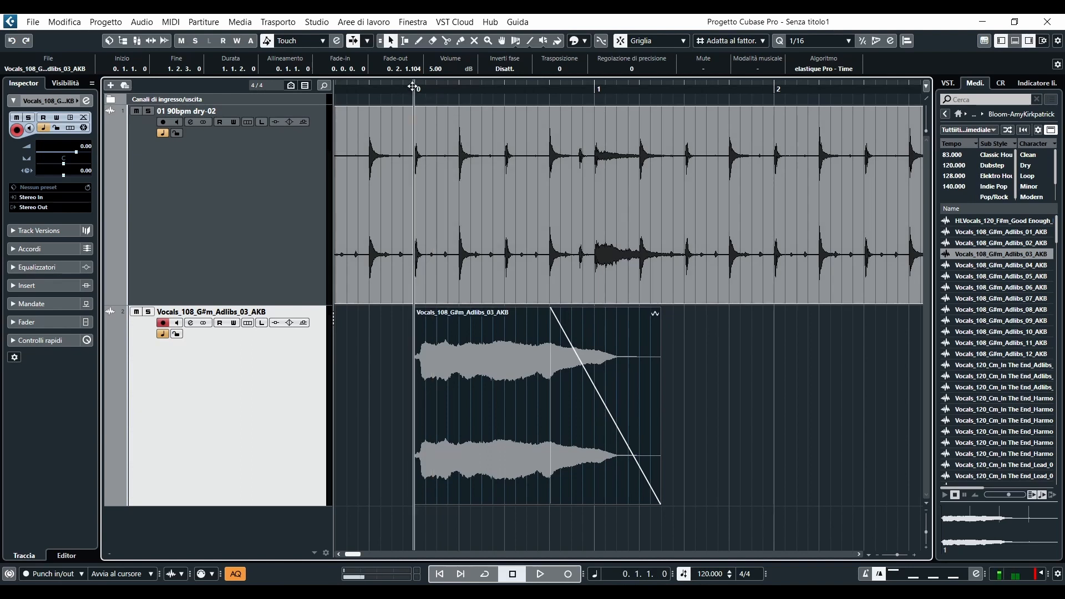
key("space")
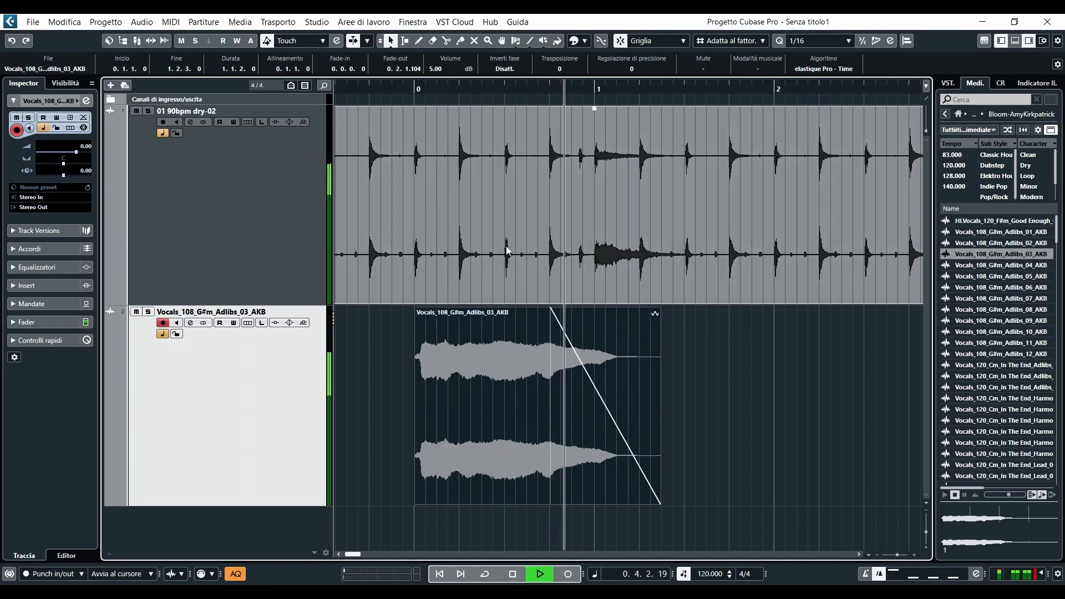
key("space")
Step: Solo the vocal track, return the playhead to its event's start and set the selection tool back to time-stretch resizing
left_click(148, 312)
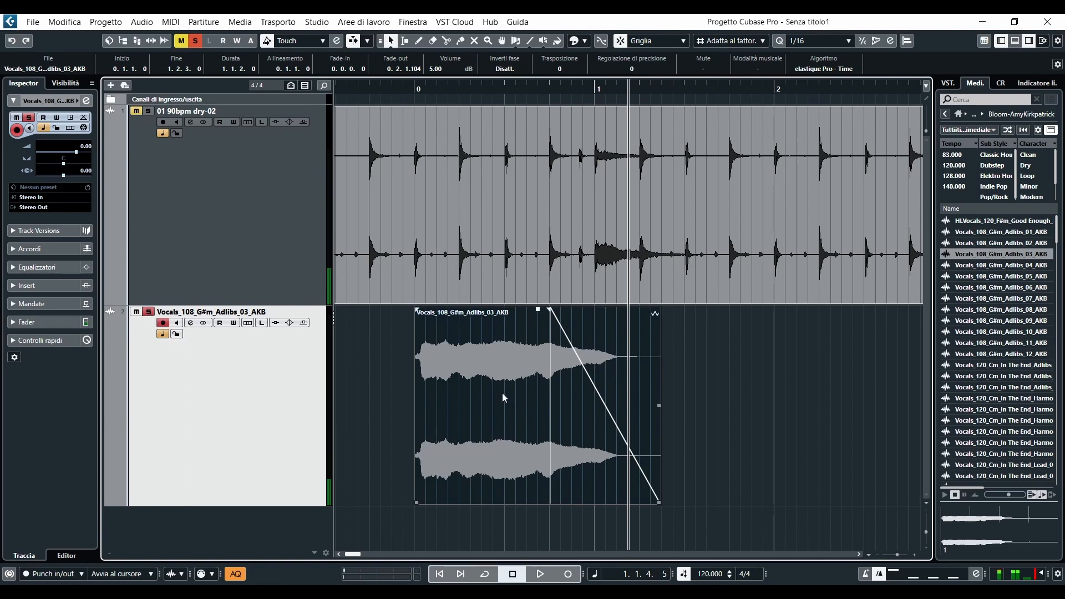
left_click(416, 88)
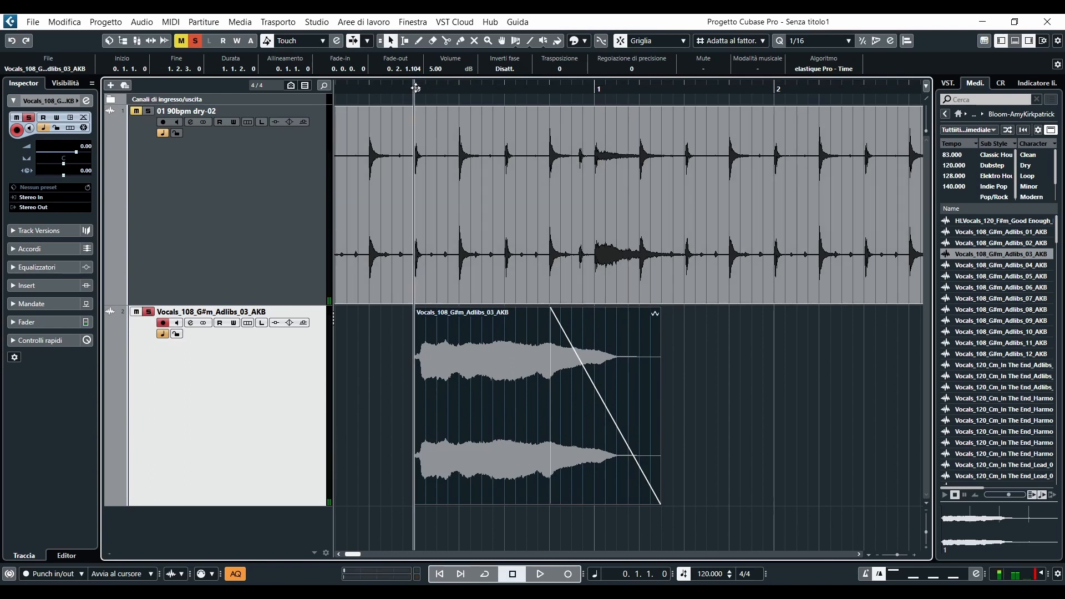
left_click(596, 384)
left_click(392, 43)
left_click(407, 90)
Step: Shorten the vocal event's fade-out to 0.0.0.6 and play the event in solo
left_click_drag(548, 310, 660, 335)
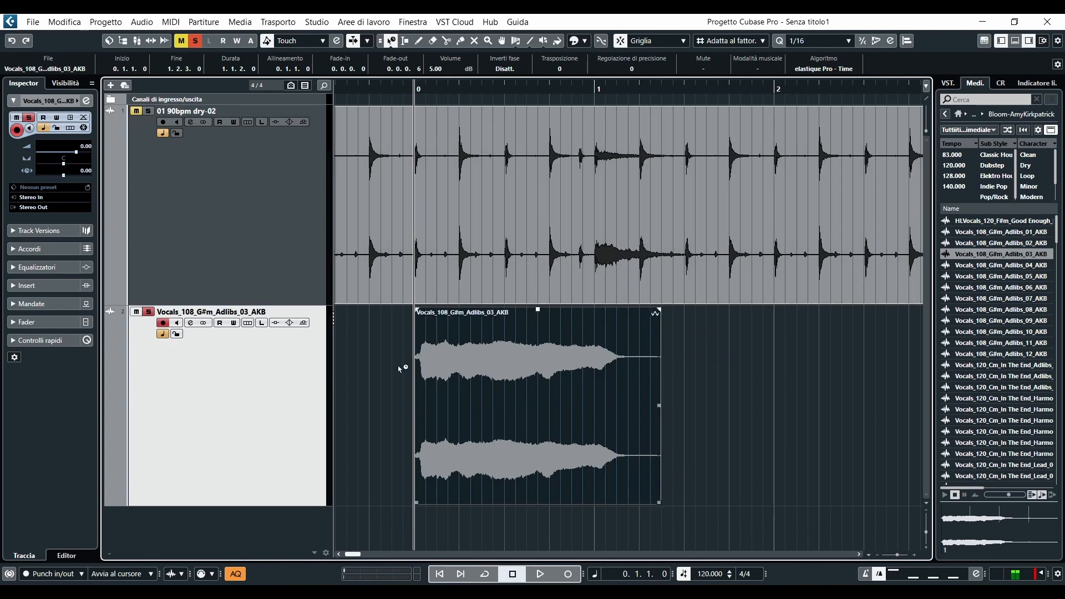
key("space")
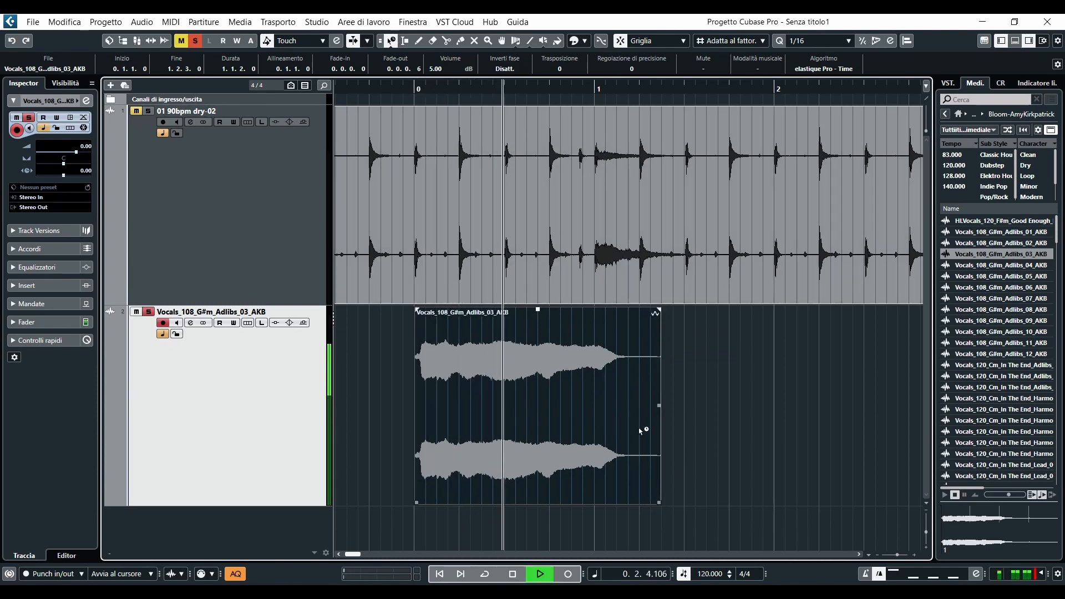
key("space")
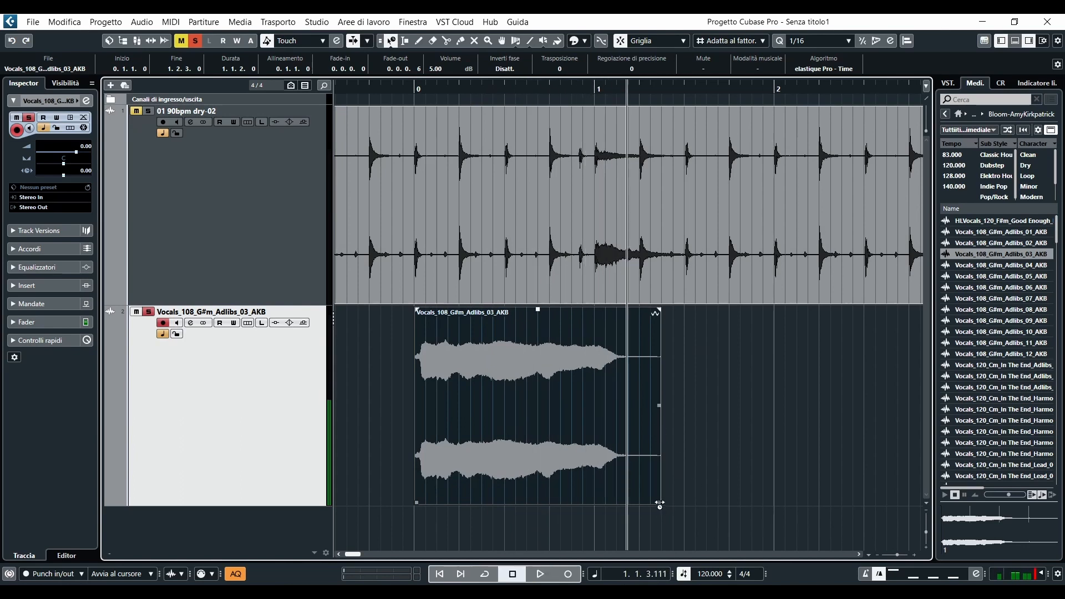
Step: Time-compress the vocal event to a length of 1.0.0.0, play it from its start and deactivate all solo states
left_click_drag(661, 504, 596, 499)
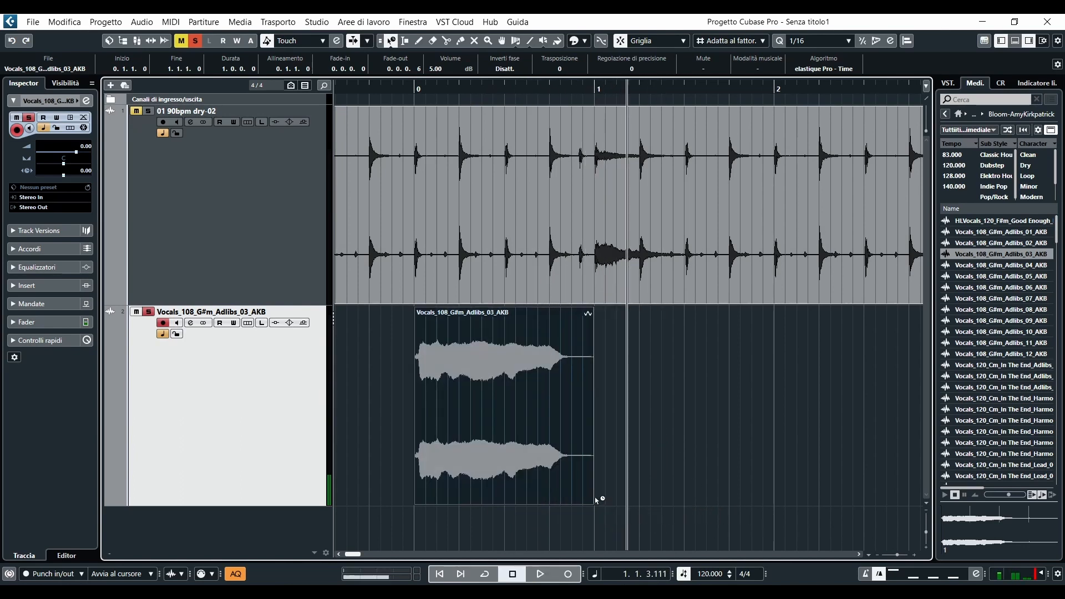
left_click(415, 90)
key("space")
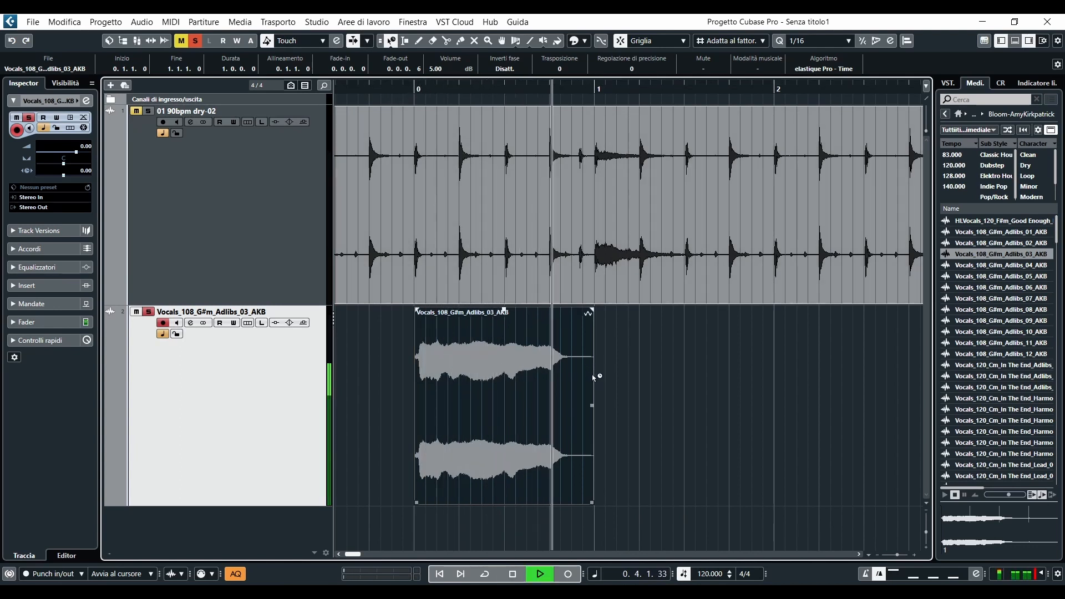
key("space")
left_click(197, 41)
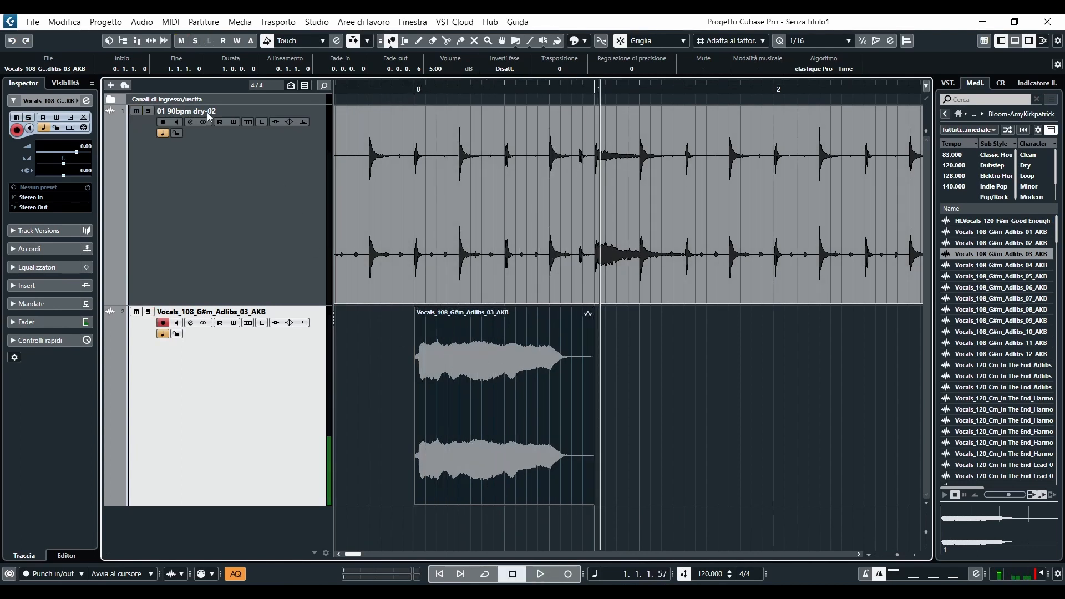